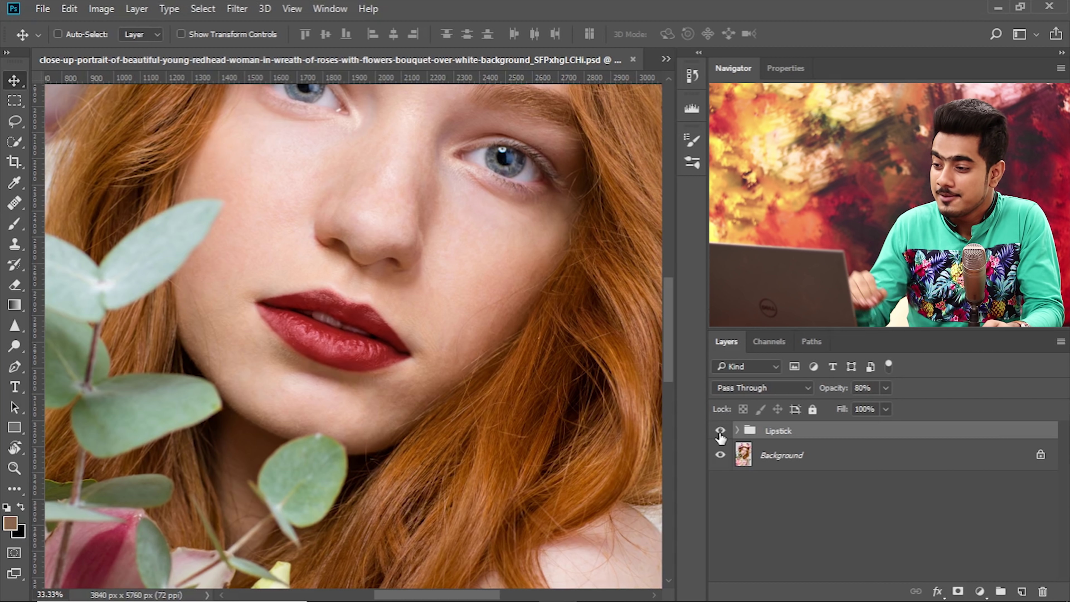
# Step: Look through the layers inside the Lipstick group and delete the whole group
pyautogui.click(737, 430)
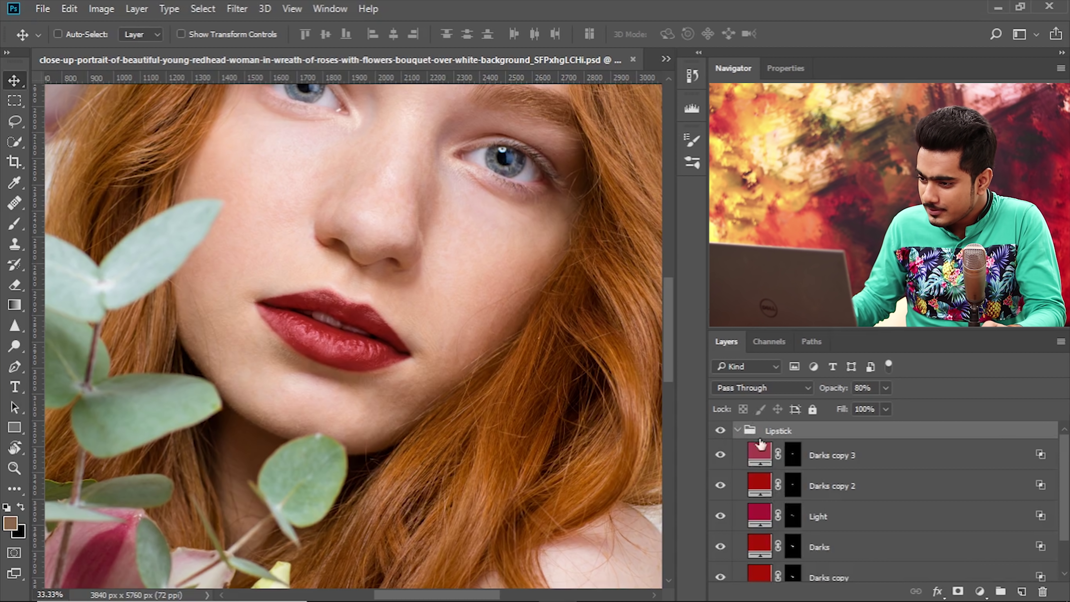
pyautogui.scroll(-1, 810, 462)
pyautogui.scroll(1, 815, 536)
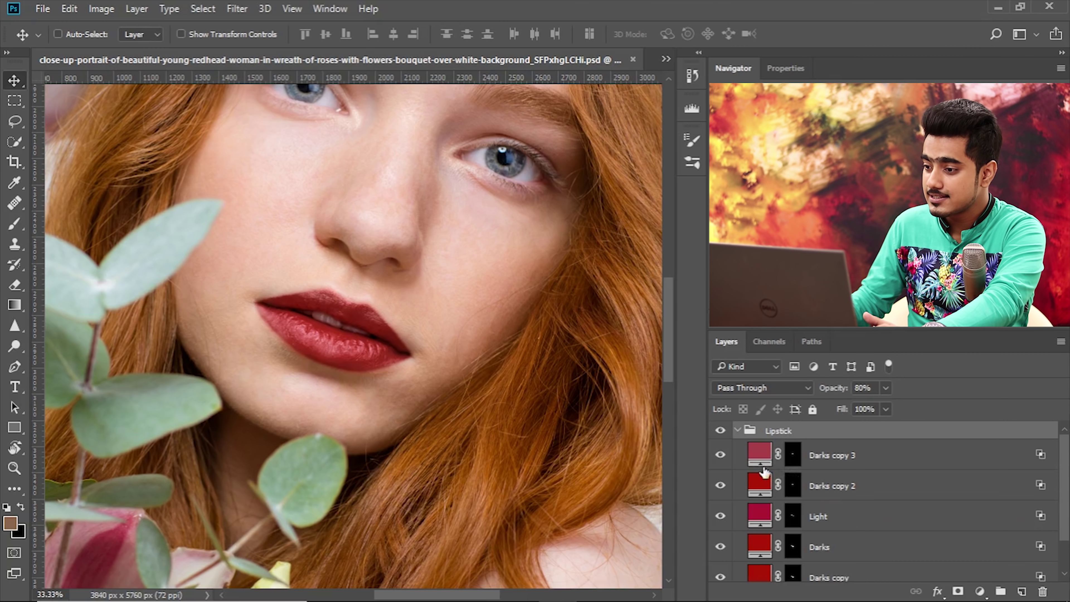
pyautogui.click(742, 432)
pyautogui.moveTo(758, 431); pyautogui.dragTo(1038, 592)
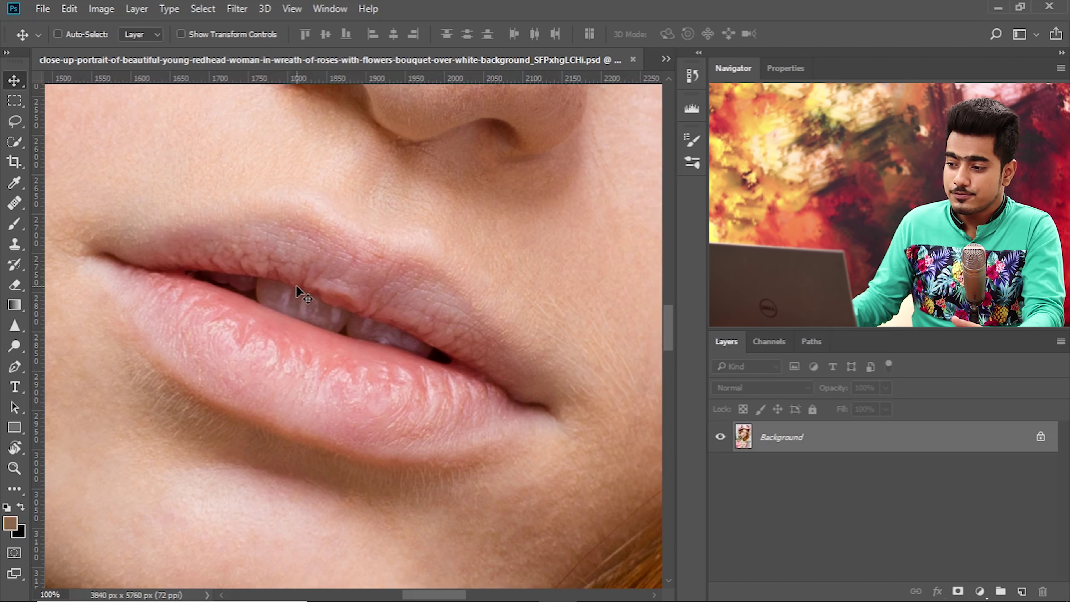
# Step: Add a Solid Color fill layer above the Background with the colour cd201f
pyautogui.moveTo(250, 315); pyautogui.dragTo(263, 321)
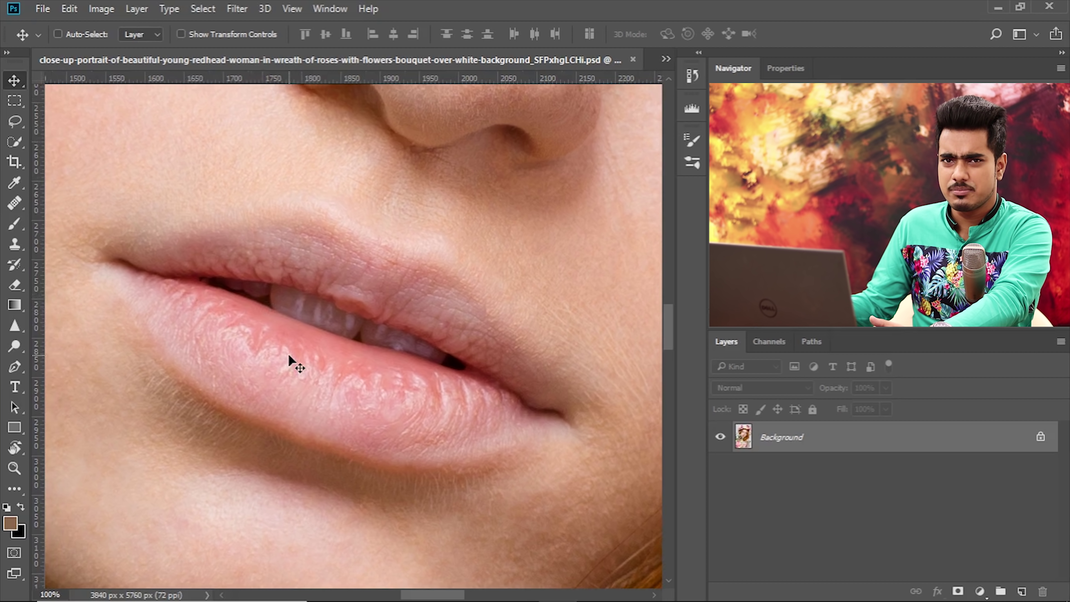
pyautogui.click(980, 592)
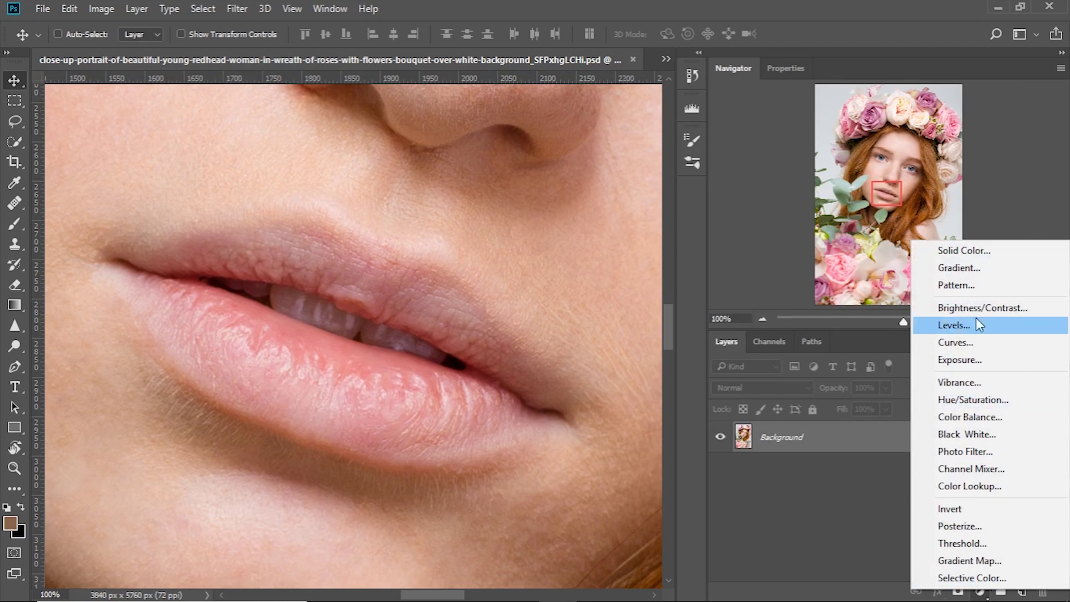
pyautogui.click(976, 250)
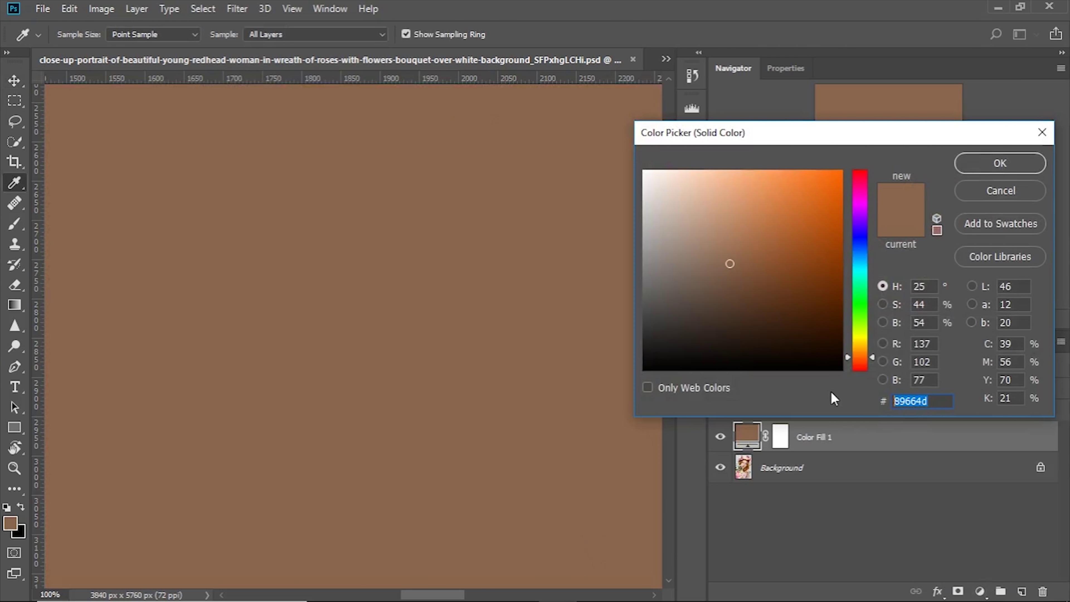
pyautogui.write('cd201')
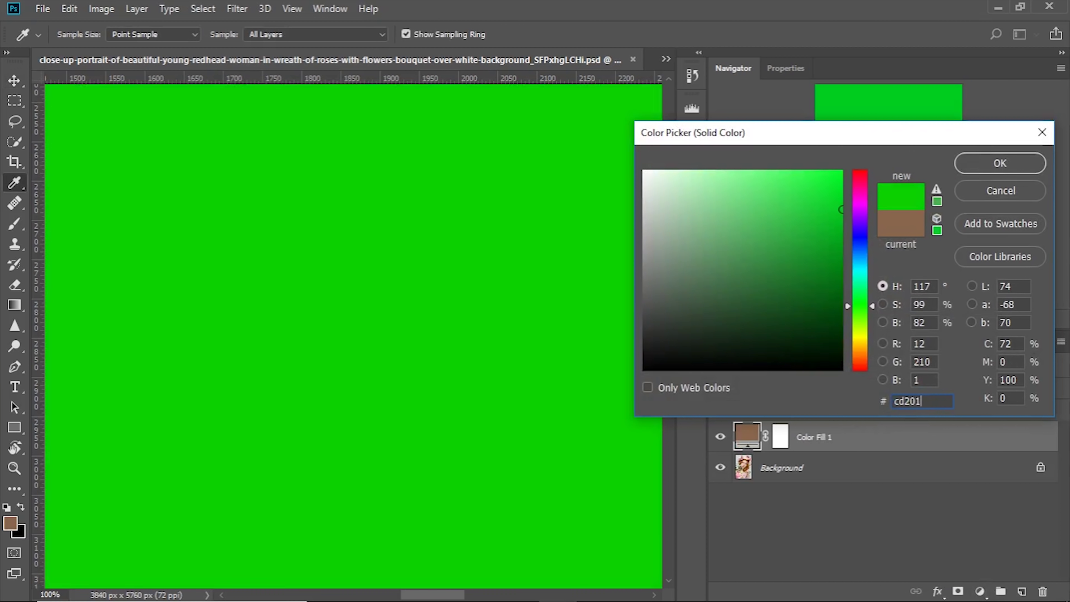
pyautogui.write('f')
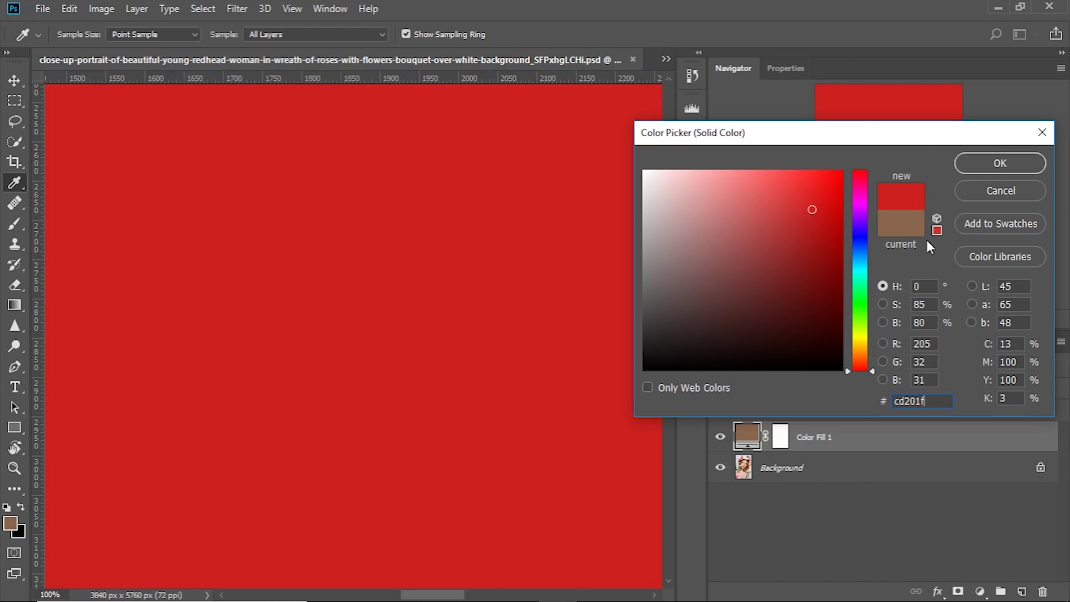
pyautogui.click(980, 165)
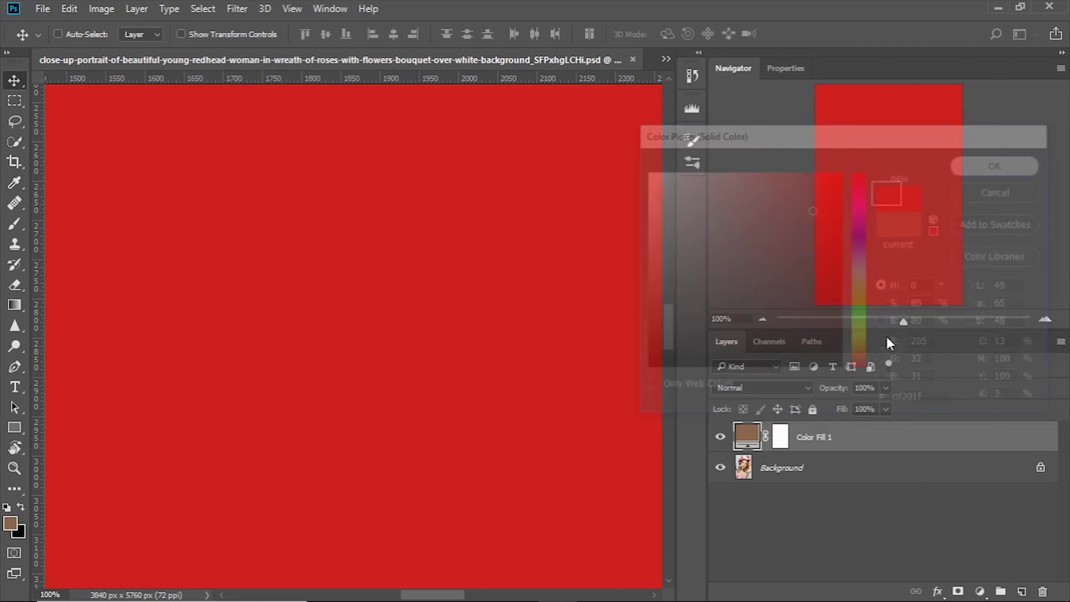
# Step: Set the red fill layer's blend mode to Multiply and invert its mask to black
pyautogui.click(754, 387)
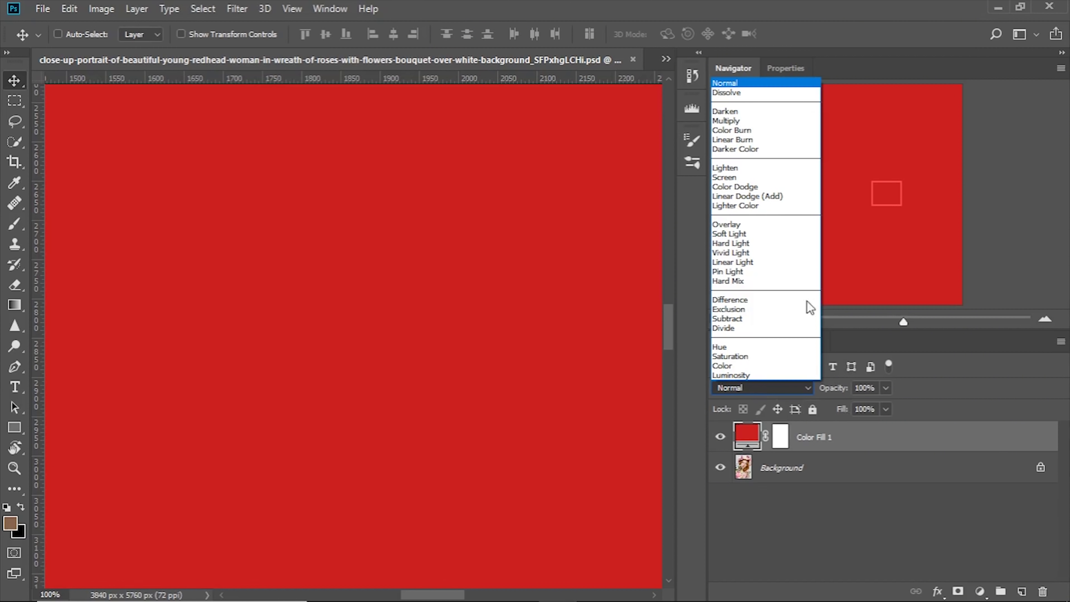
pyautogui.click(743, 122)
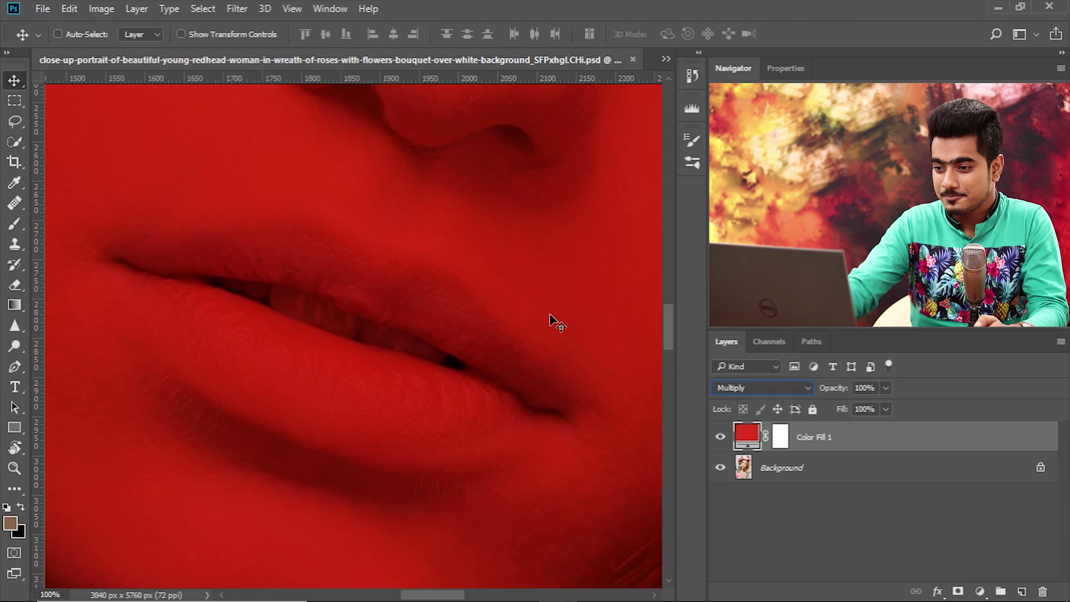
pyautogui.scroll(-2, 556, 322)
pyautogui.scroll(2, 557, 323)
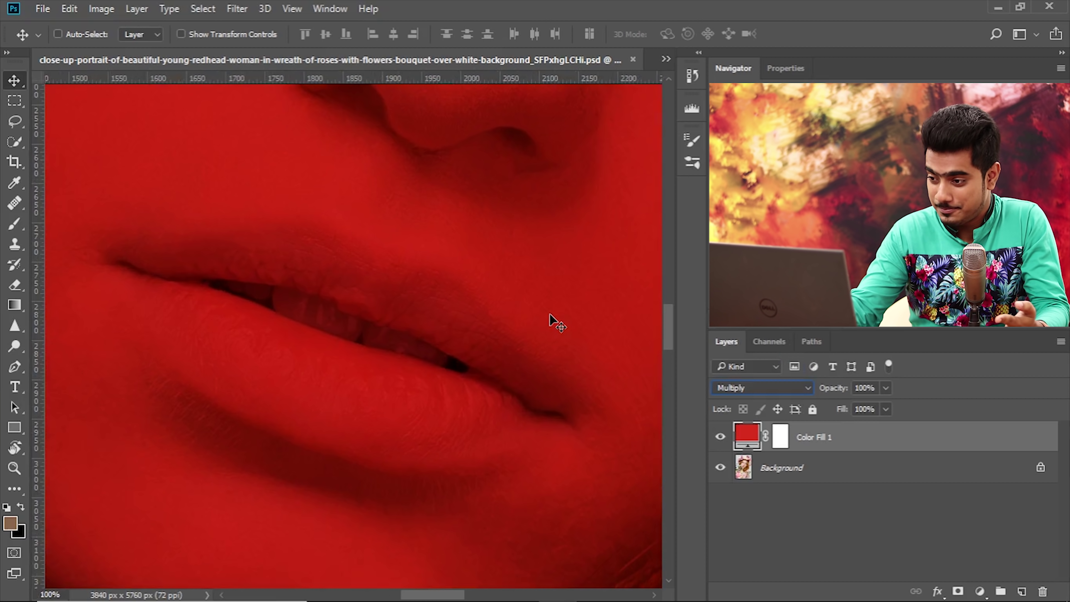
pyautogui.click(781, 438)
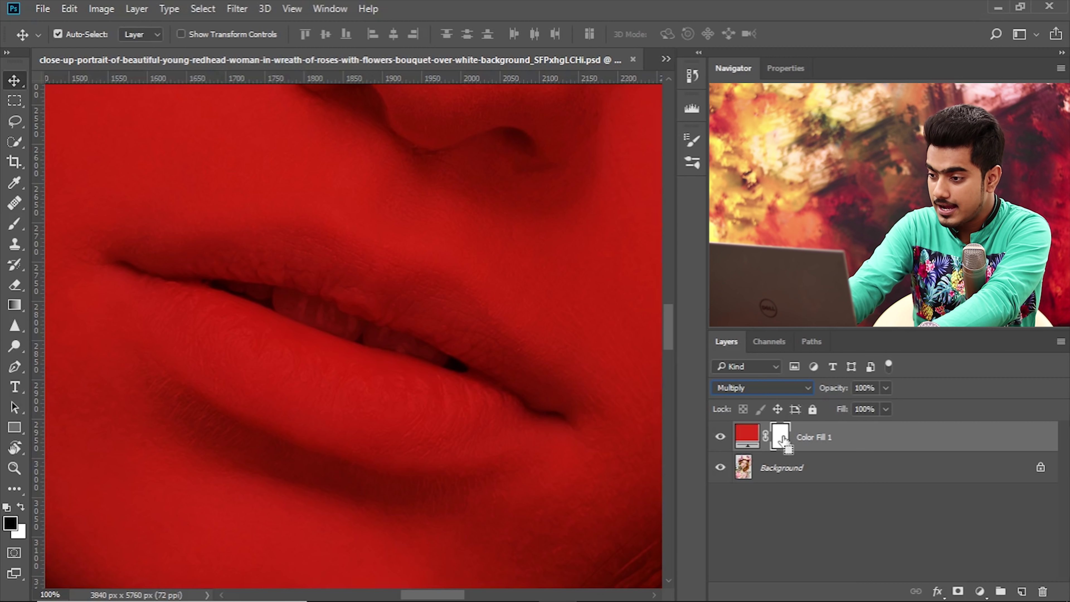
pyautogui.hotkey('ctrl', 'i')
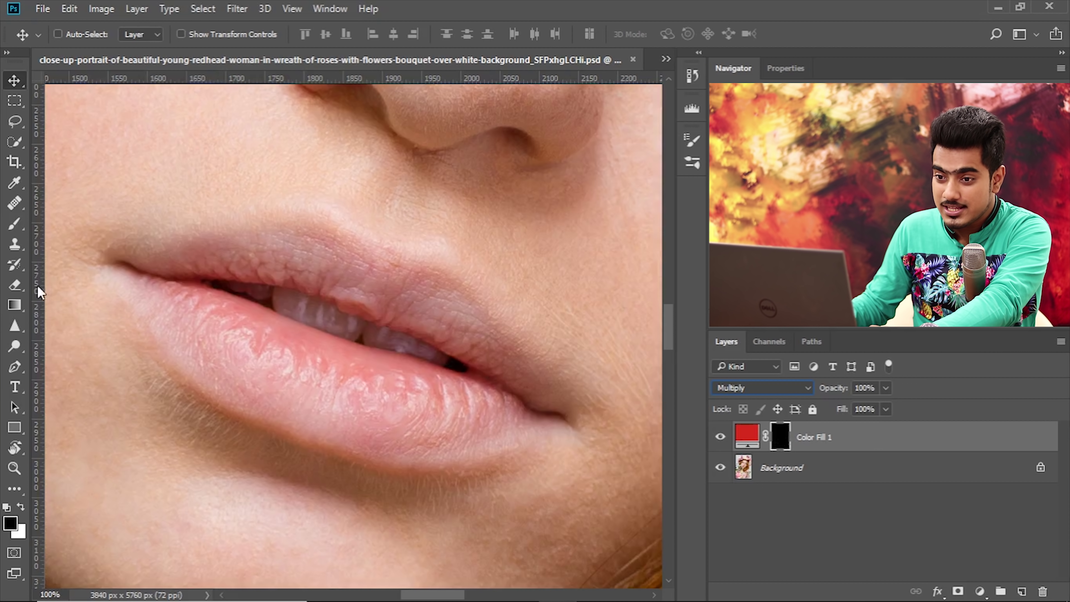
# Step: Choose the Brush tool with a white foreground and rename the red fill layer "Lower Lip Dark"
pyautogui.click(14, 224)
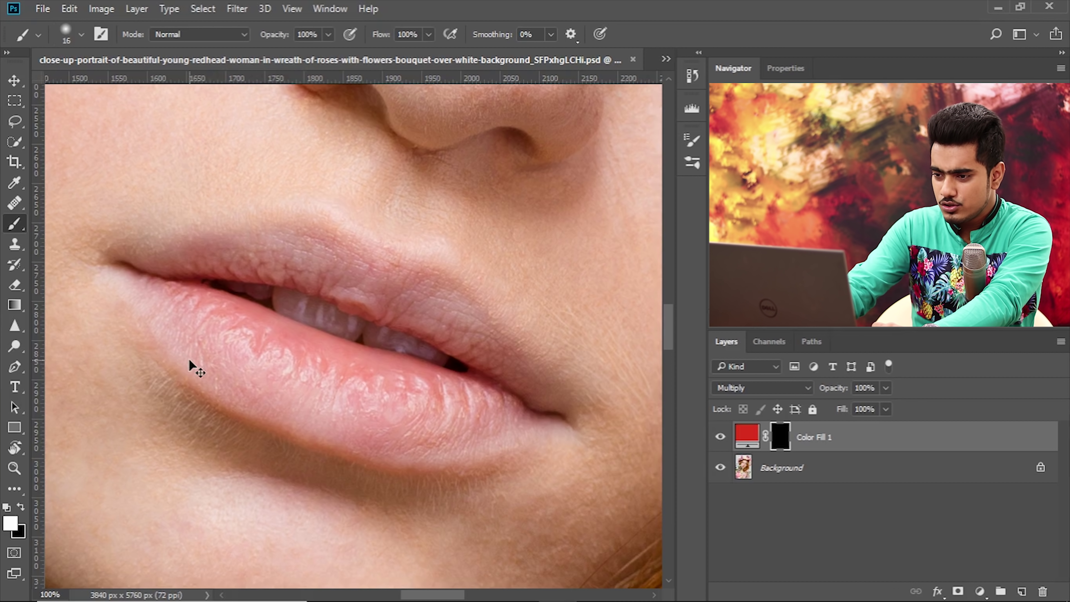
pyautogui.scroll(1, 188, 360)
pyautogui.moveTo(237, 363); pyautogui.dragTo(369, 387)
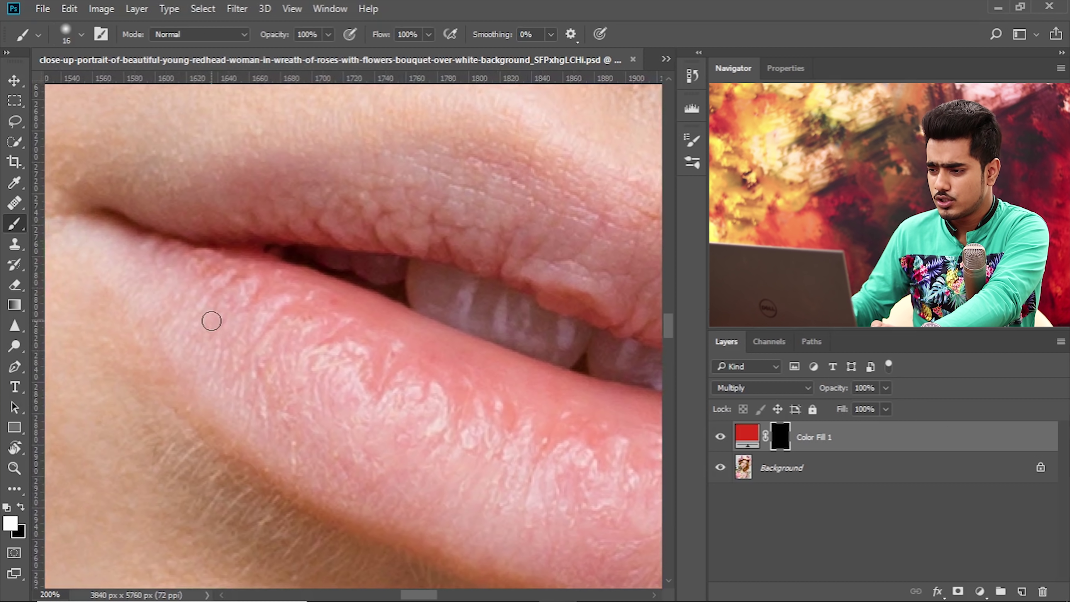
pyautogui.doubleClick(824, 438)
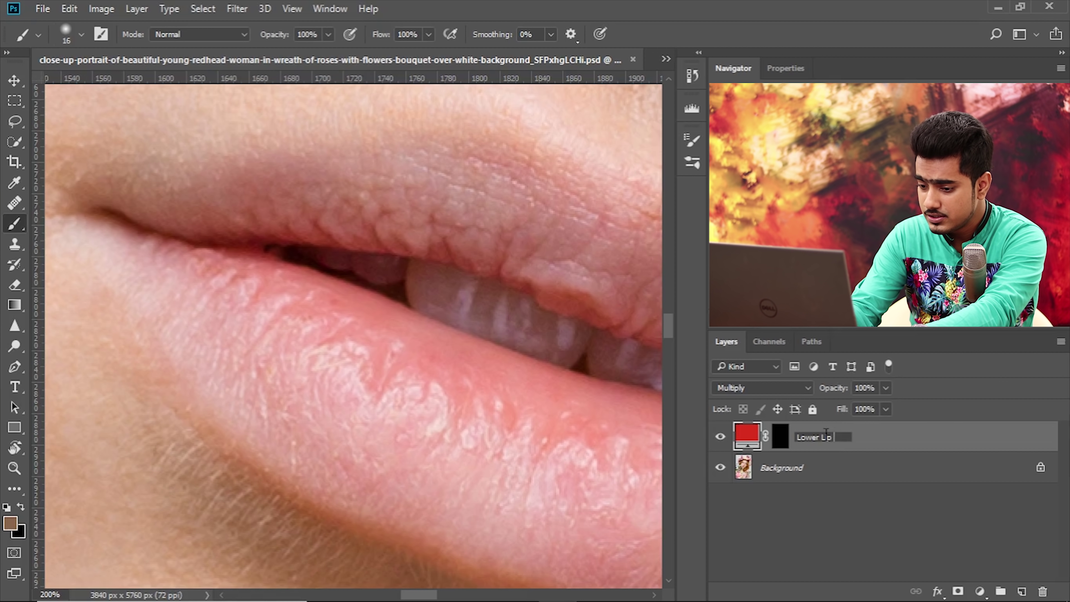
pyautogui.press('Return')
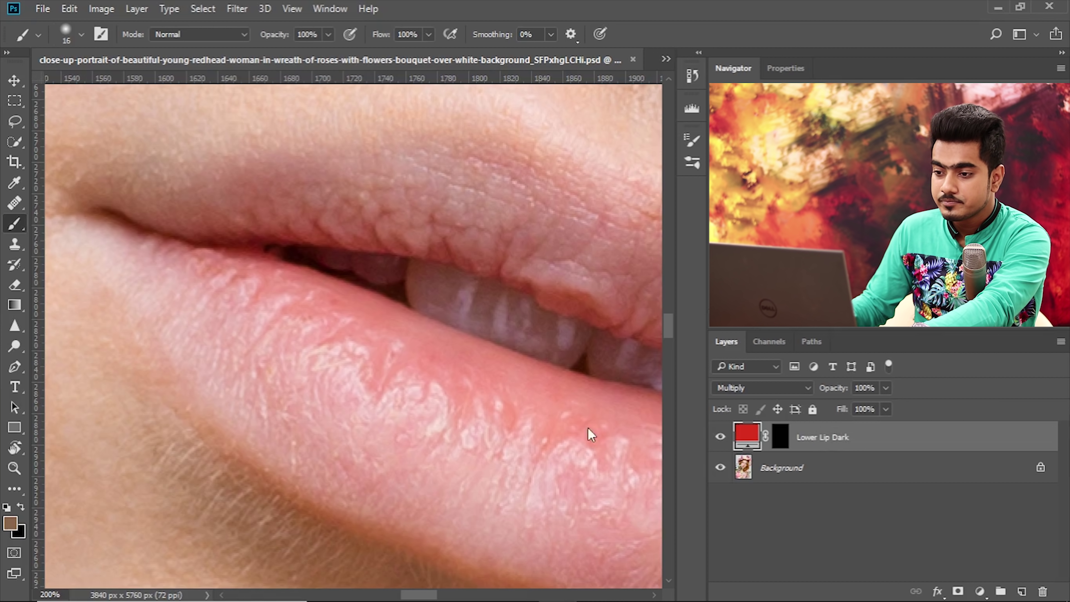
# Step: Paint white on the Lower Lip Dark mask along the lower lip's left edge with a 36 px brush at 20% flow
pyautogui.moveTo(215, 347); pyautogui.dragTo(274, 369)
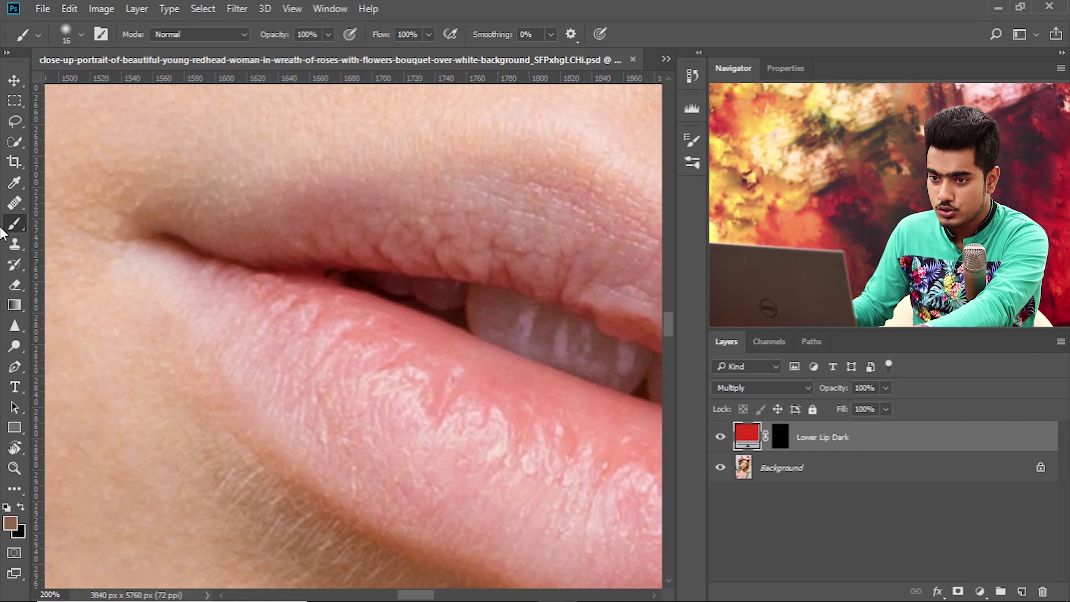
pyautogui.click(769, 430)
pyautogui.press('d')
pyautogui.moveTo(207, 318); pyautogui.dragTo(228, 318)
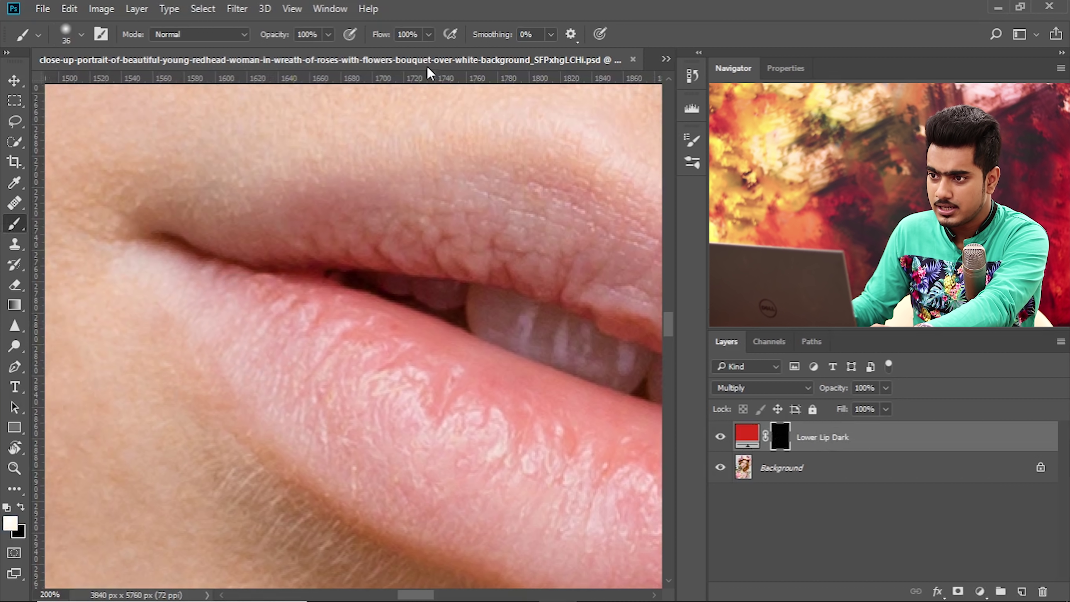
pyautogui.click(413, 37)
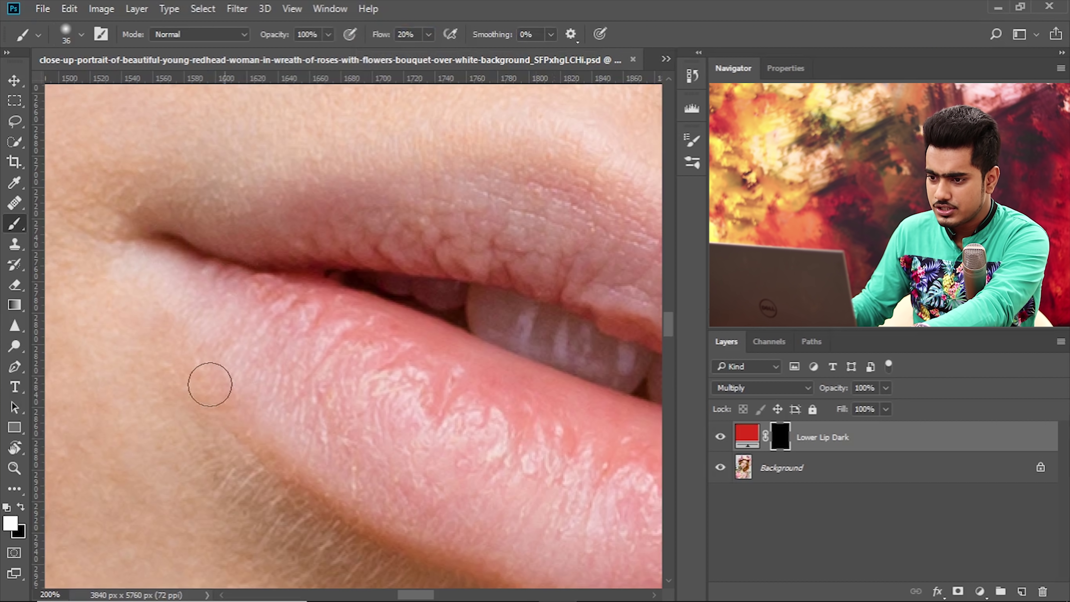
pyautogui.moveTo(206, 299)
pyautogui.mouseDown()
pyautogui.moveTo(220, 308)
pyautogui.moveTo(136, 244)
pyautogui.moveTo(186, 278)
pyautogui.moveTo(211, 320)
pyautogui.moveTo(160, 262)
pyautogui.moveTo(322, 454)
pyautogui.moveTo(181, 270)
pyautogui.moveTo(207, 363)
pyautogui.mouseUp()
pyautogui.moveTo(347, 452)
pyautogui.mouseDown()
pyautogui.moveTo(295, 397)
pyautogui.moveTo(316, 415)
pyautogui.mouseUp()
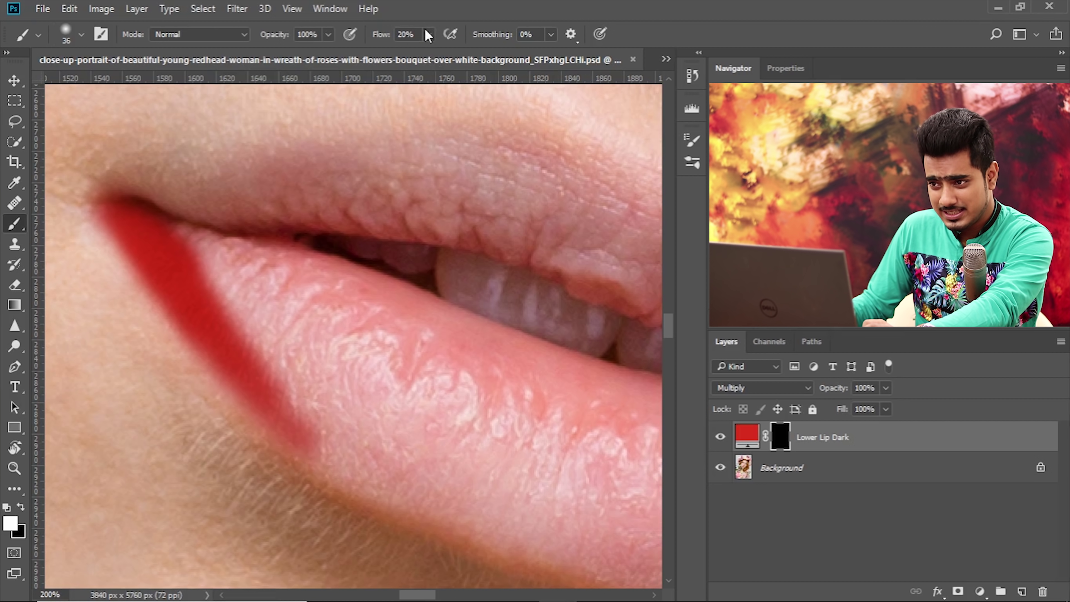
# Step: Paint two test patches on the lower lip, one at 20% and one at 100% flow, and return the flow to 20%
pyautogui.moveTo(353, 387)
pyautogui.mouseDown()
pyautogui.moveTo(353, 340)
pyautogui.moveTo(360, 410)
pyautogui.mouseUp()
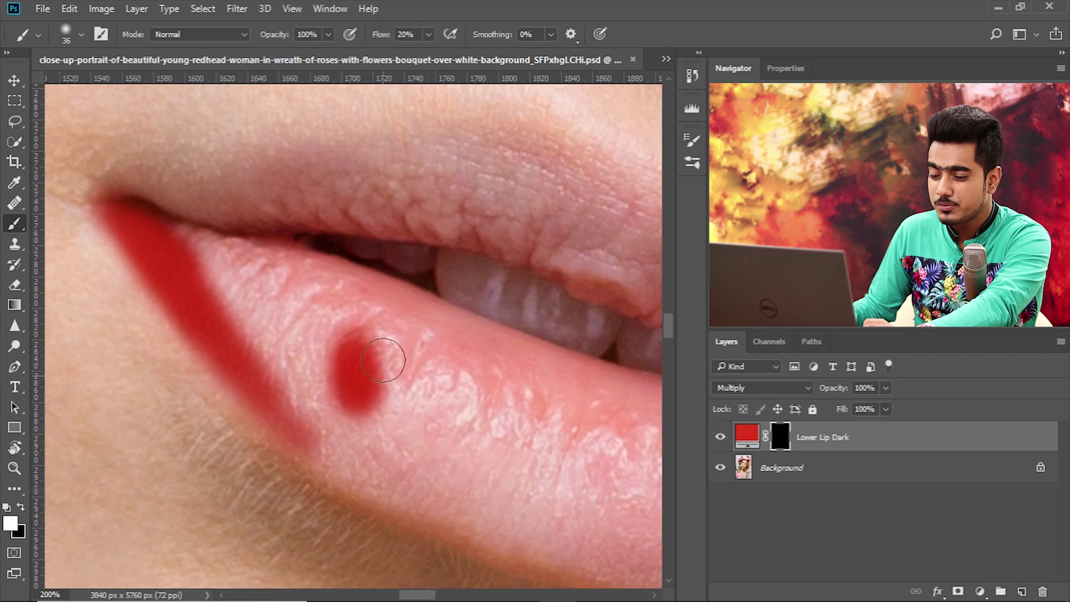
pyautogui.click(430, 35)
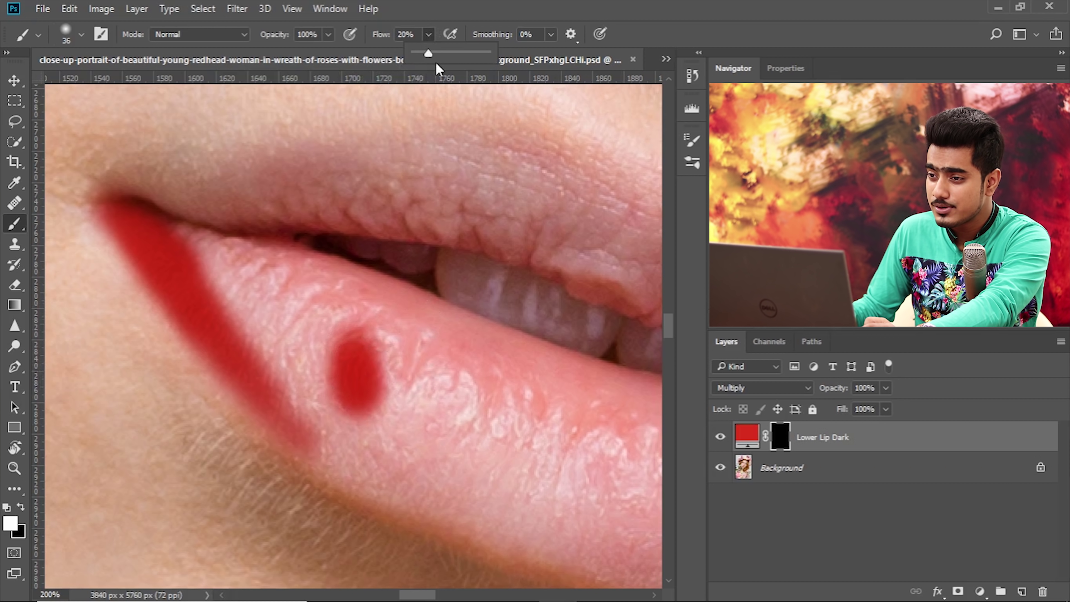
pyautogui.moveTo(407, 394); pyautogui.dragTo(421, 363)
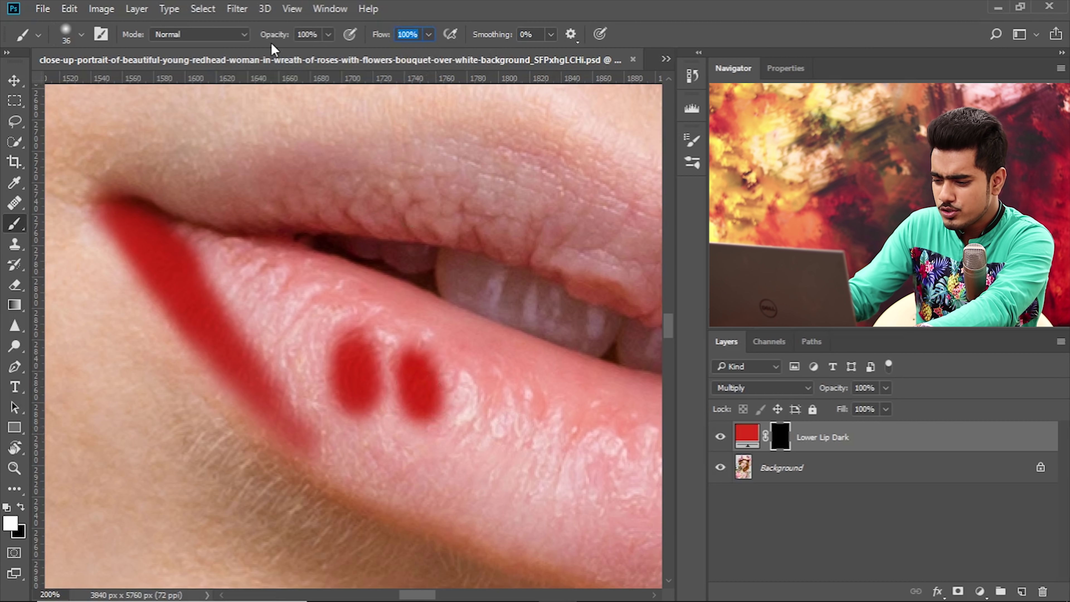
pyautogui.write('20')
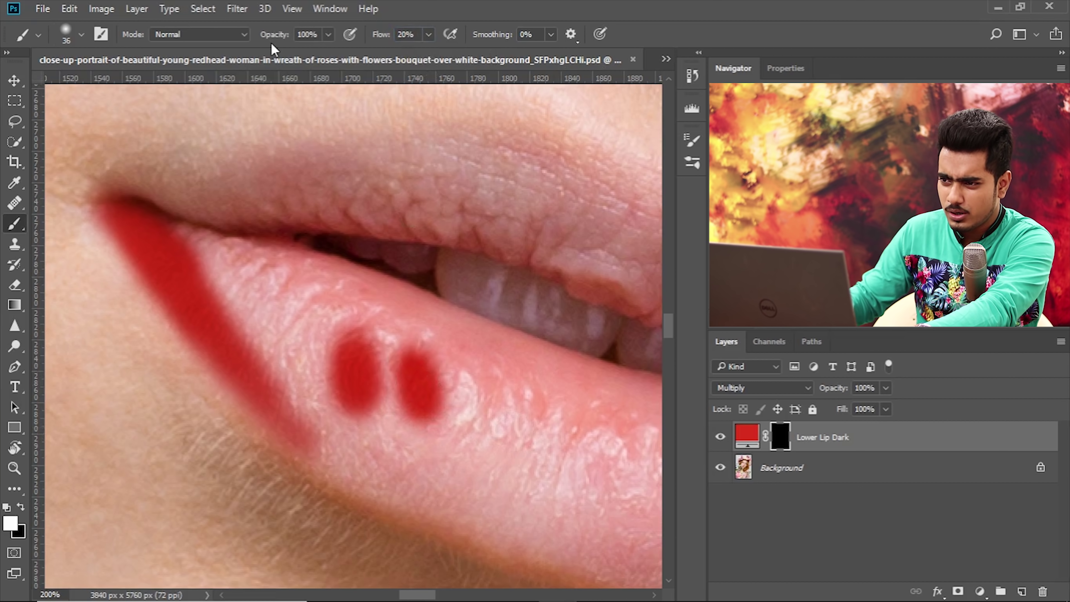
# Step: Continue the red band along the lower lip's bottom edge towards the middle at 20% brush flow
pyautogui.moveTo(176, 466); pyautogui.dragTo(124, 442)
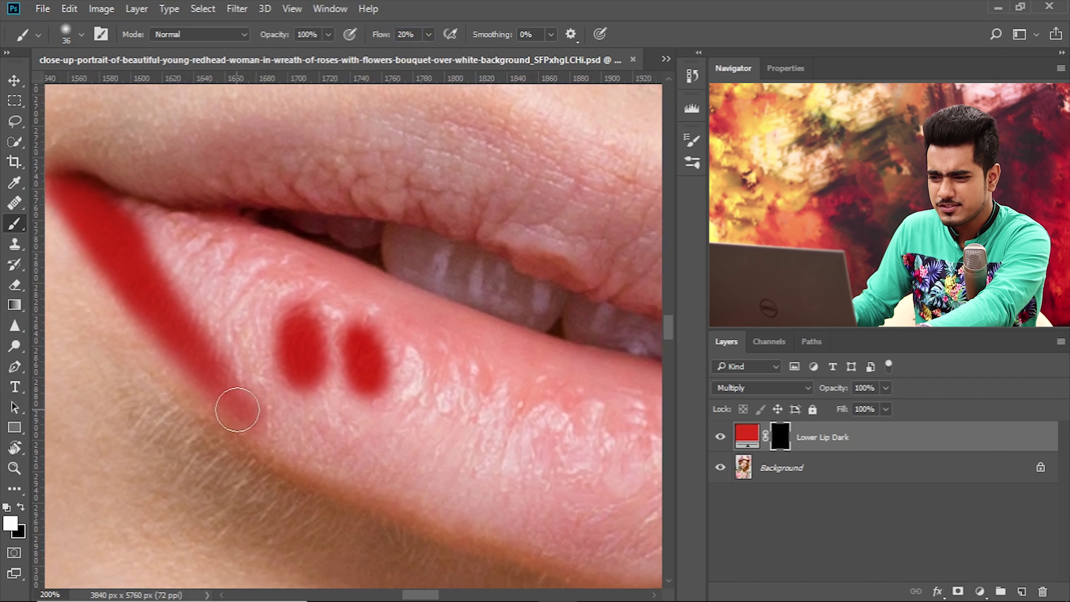
pyautogui.moveTo(248, 407)
pyautogui.mouseDown()
pyautogui.moveTo(263, 425)
pyautogui.moveTo(196, 339)
pyautogui.moveTo(201, 361)
pyautogui.moveTo(293, 451)
pyautogui.moveTo(279, 437)
pyautogui.mouseUp()
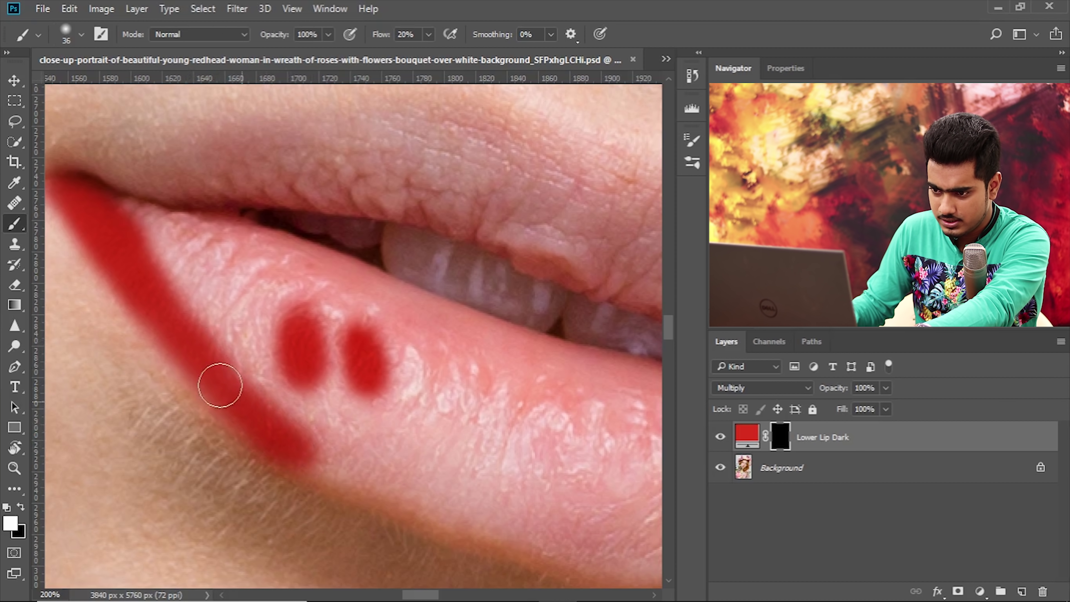
pyautogui.moveTo(353, 373); pyautogui.dragTo(315, 337)
pyautogui.moveTo(258, 401)
pyautogui.mouseDown()
pyautogui.moveTo(376, 465)
pyautogui.moveTo(407, 467)
pyautogui.mouseUp()
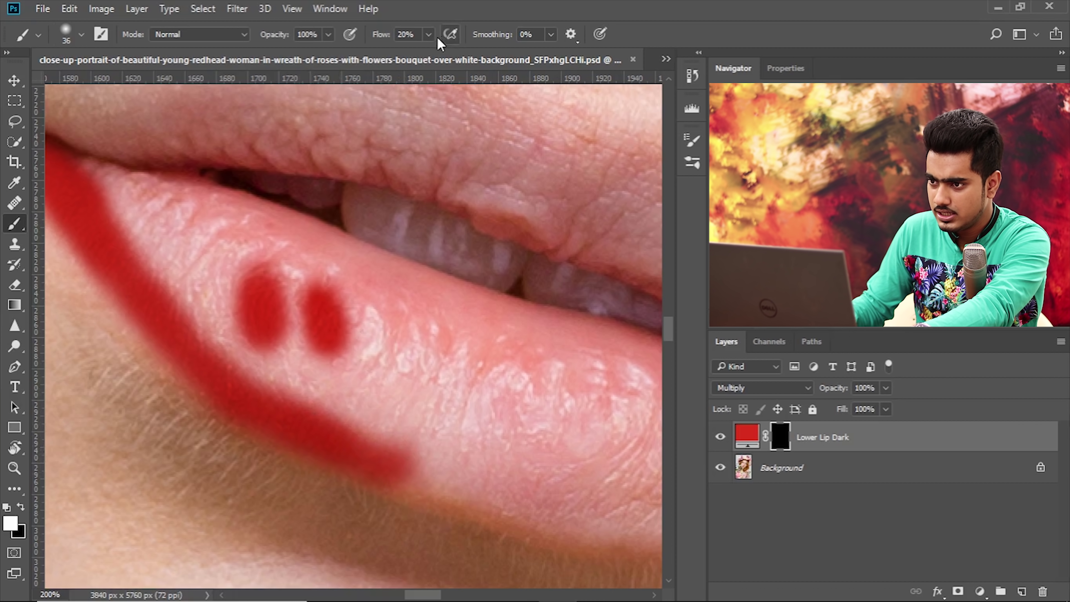
# Step: Set the brush flow to 41% and extend the red band along the bottom edge towards the right lip corner
pyautogui.moveTo(429, 34); pyautogui.dragTo(444, 54)
pyautogui.moveTo(339, 449); pyautogui.dragTo(244, 340)
pyautogui.moveTo(311, 371)
pyautogui.mouseDown()
pyautogui.moveTo(349, 388)
pyautogui.moveTo(319, 368)
pyautogui.moveTo(428, 408)
pyautogui.moveTo(220, 315)
pyautogui.mouseUp()
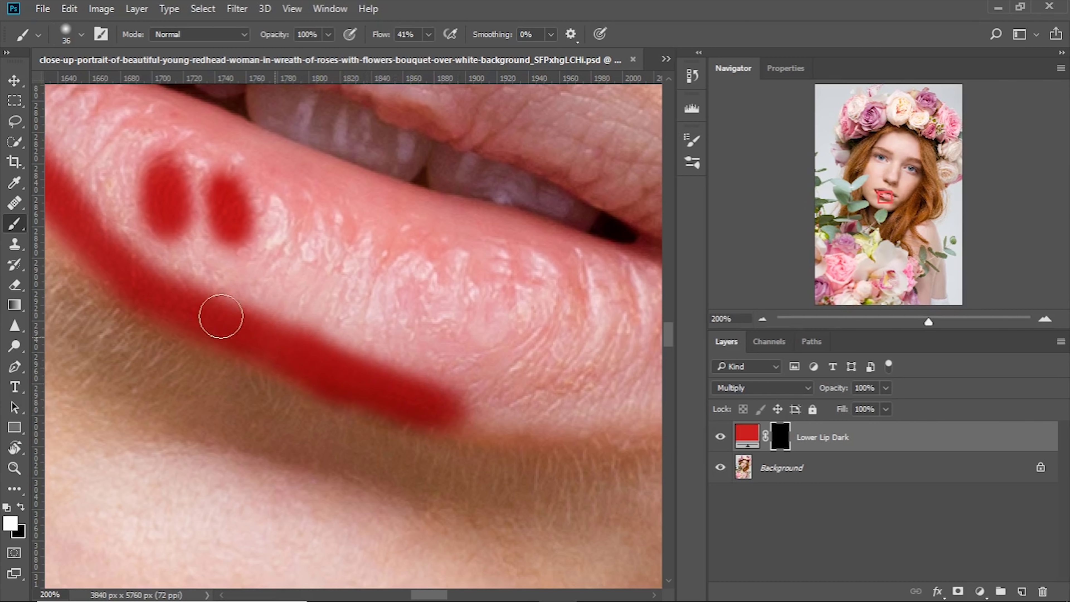
pyautogui.moveTo(453, 392)
pyautogui.mouseDown()
pyautogui.moveTo(363, 387)
pyautogui.moveTo(407, 411)
pyautogui.moveTo(289, 419)
pyautogui.moveTo(337, 423)
pyautogui.moveTo(442, 392)
pyautogui.mouseUp()
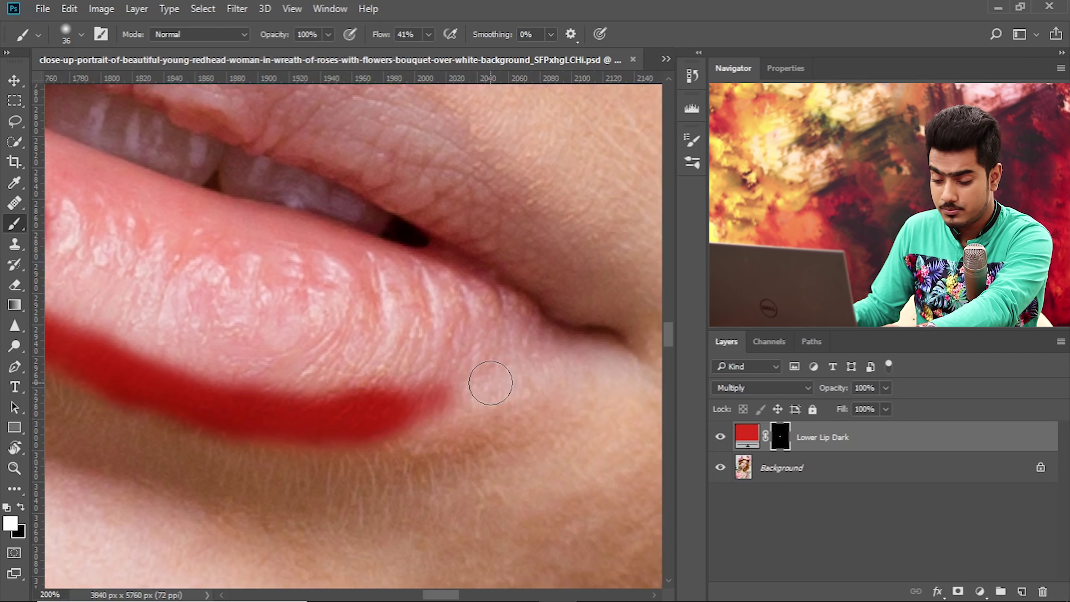
# Step: Try extending the band to the right lip corner, including with a 100% hardness brush, and undo the strokes
pyautogui.keyDown('alt'); pyautogui.rightClick(485, 375); pyautogui.keyUp('alt')
pyautogui.click(448, 390)
pyautogui.moveTo(497, 377); pyautogui.dragTo(570, 346)
pyautogui.hotkey('ctrl', 'z')
pyautogui.hotkey('ctrl', 'z')
pyautogui.keyDown('alt'); pyautogui.rightClick(496, 380); pyautogui.keyUp('alt')
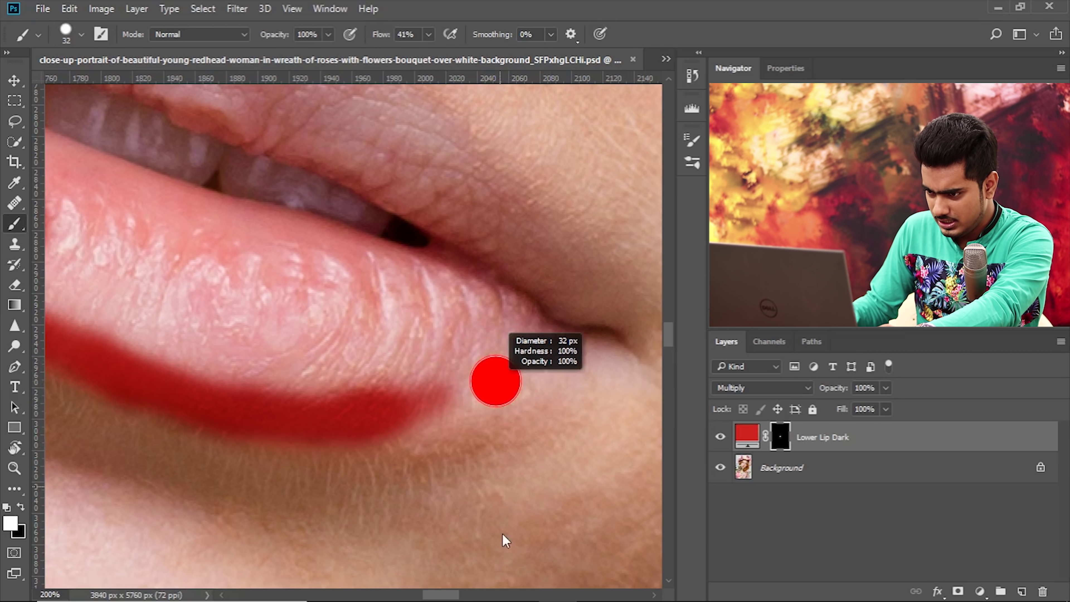
pyautogui.moveTo(446, 390); pyautogui.dragTo(585, 354)
pyautogui.hotkey('ctrl', 'z')
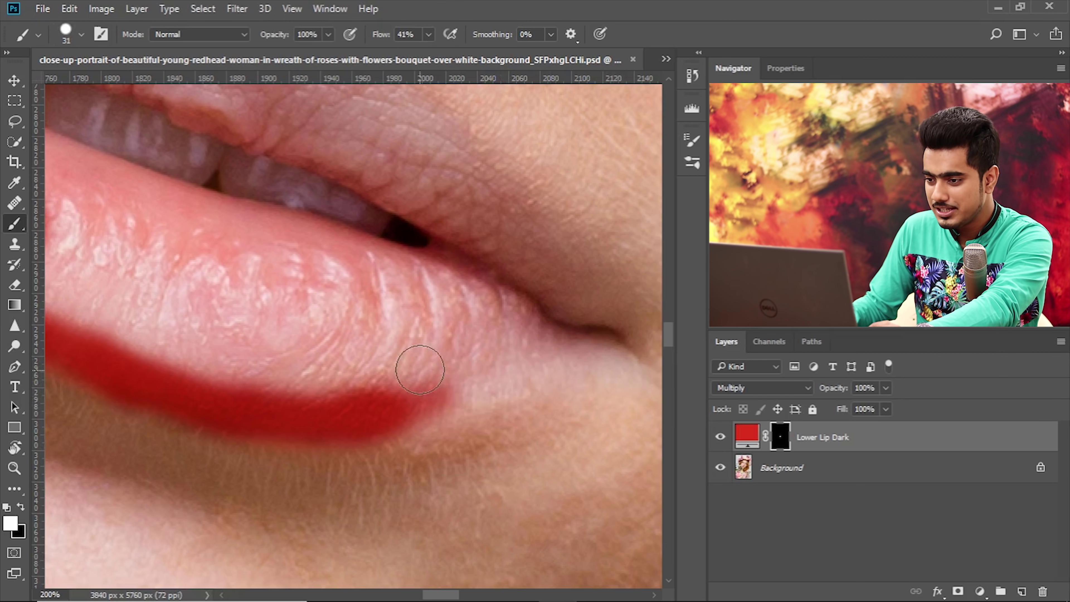
# Step: Resize the brush to 56 px at 0% hardness beside the lower lip's right corner
pyautogui.keyDown('alt'); pyautogui.rightClick(420, 370); pyautogui.keyUp('alt')
pyautogui.keyDown('alt'); pyautogui.rightClick(421, 360); pyautogui.keyUp('alt')
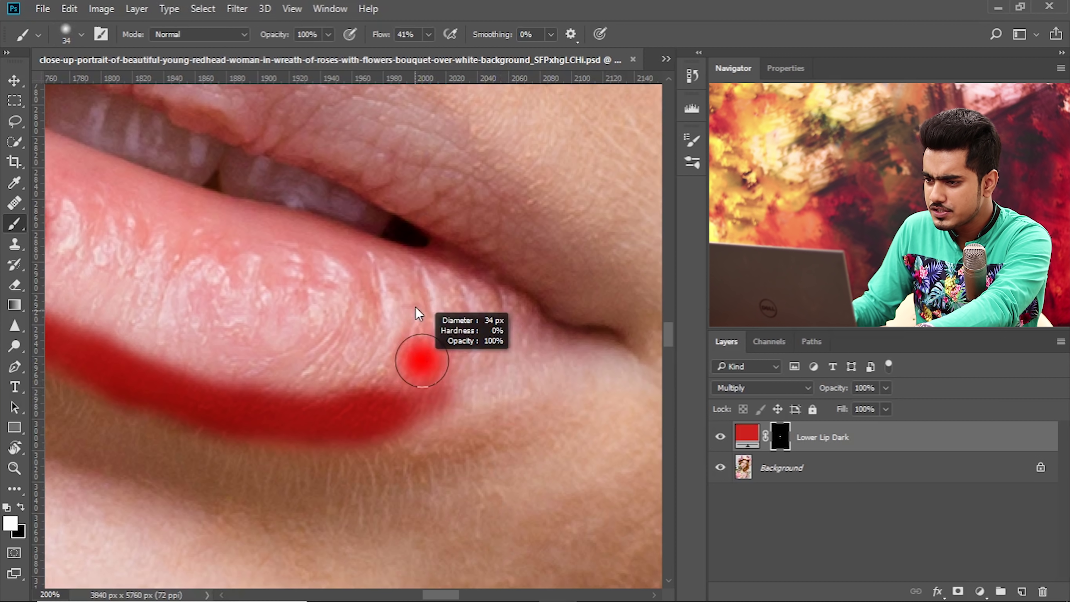
pyautogui.keyDown('alt'); pyautogui.rightClick(415, 308); pyautogui.keyUp('alt')
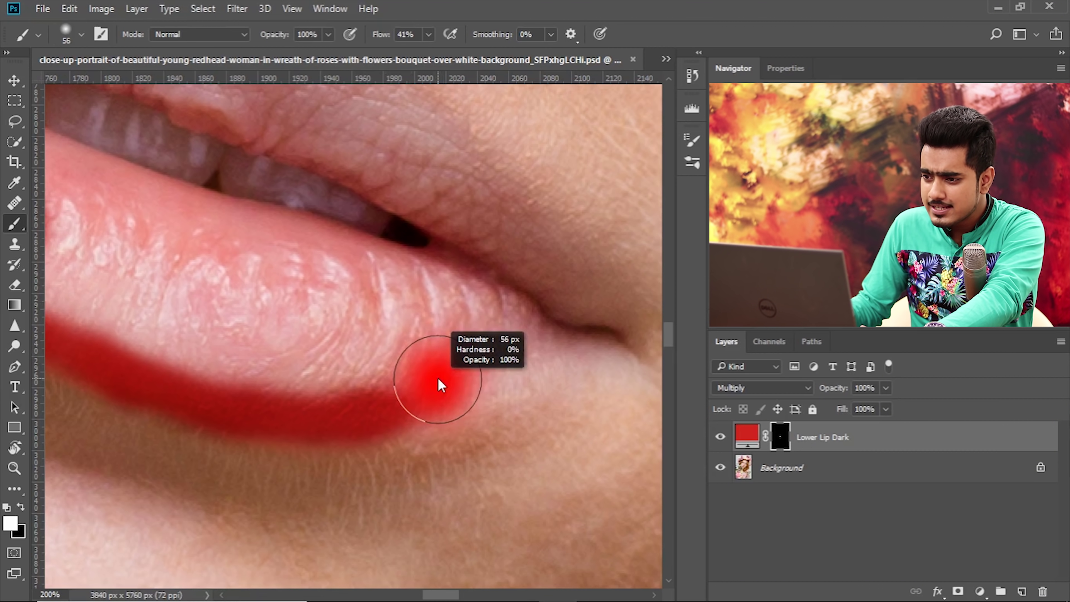
pyautogui.moveTo(438, 384); pyautogui.dragTo(439, 372)
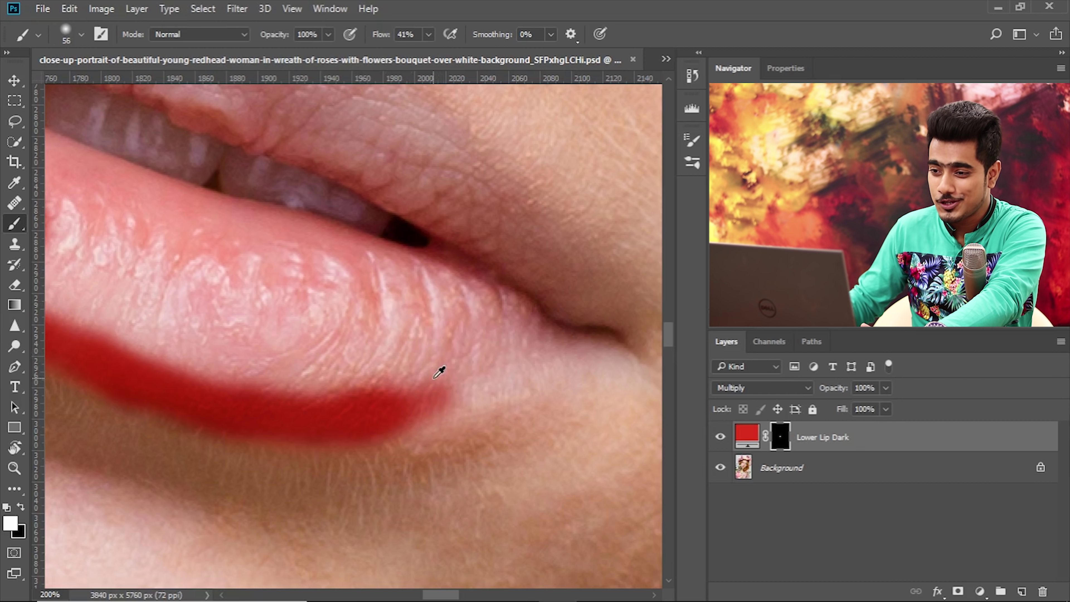
pyautogui.scroll(2, 334, 299)
pyautogui.hscroll(-2, 334, 298)
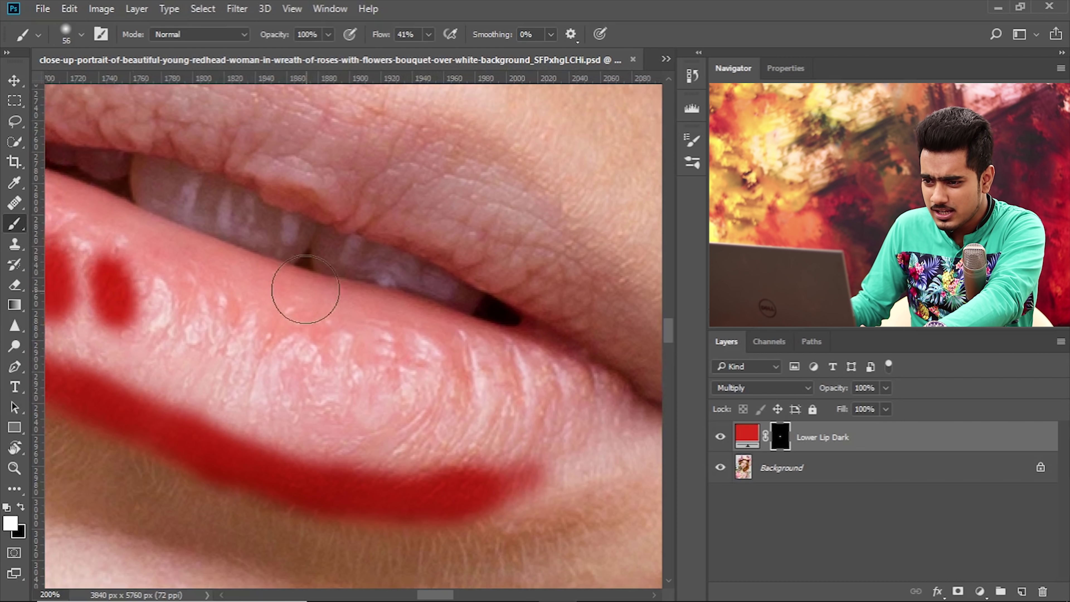
# Step: Try thin test strokes at the lower lip's top edge with a 6 px brush and undo them
pyautogui.moveTo(292, 270); pyautogui.dragTo(270, 281)
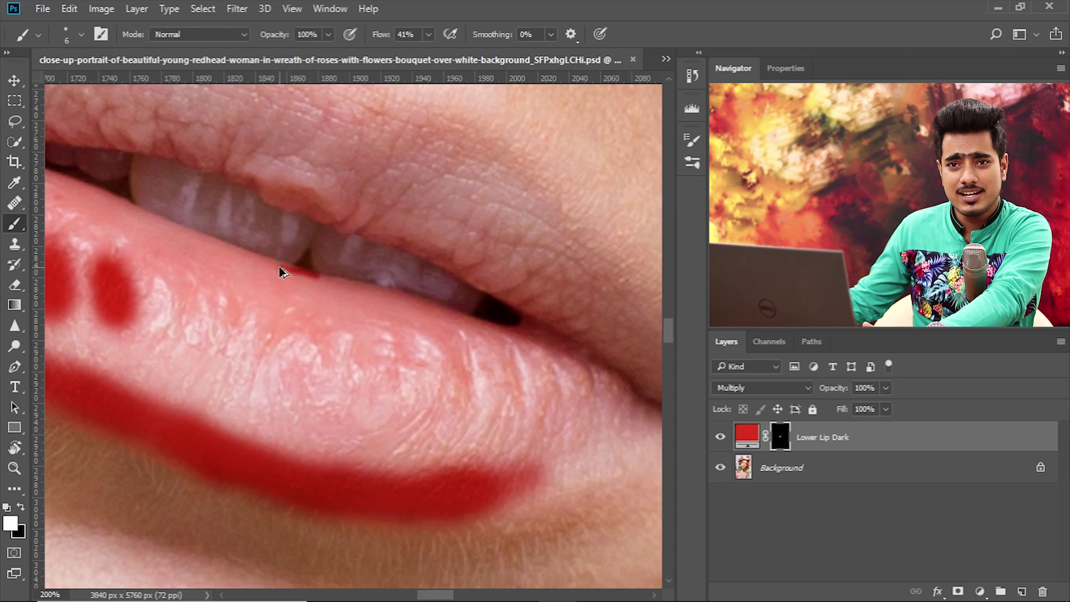
pyautogui.moveTo(231, 262)
pyautogui.mouseDown()
pyautogui.moveTo(276, 275)
pyautogui.moveTo(297, 325)
pyautogui.moveTo(324, 362)
pyautogui.mouseUp()
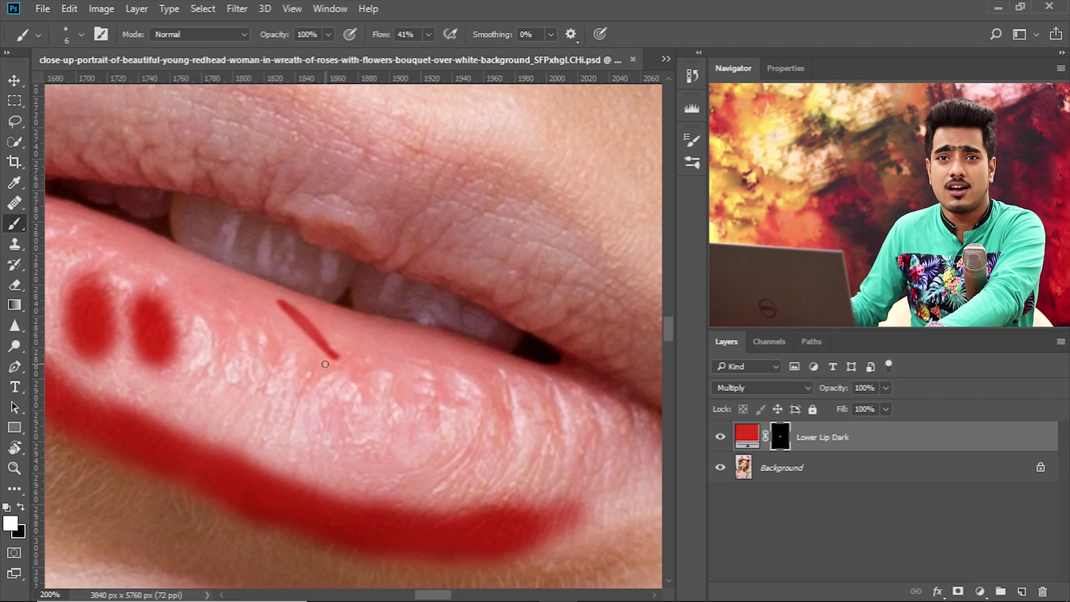
pyautogui.hotkey('ctrl', 'z')
pyautogui.keyDown('alt'); pyautogui.rightClick(274, 363); pyautogui.keyUp('alt')
pyautogui.moveTo(291, 358)
pyautogui.mouseDown()
pyautogui.moveTo(354, 425)
pyautogui.moveTo(363, 417)
pyautogui.mouseUp()
pyautogui.hotkey('ctrl', 'z')
# Step: Extend the red band along the bottom edge to the right lip corner with a soft brush of about 37 px
pyautogui.moveTo(524, 454); pyautogui.dragTo(406, 411)
pyautogui.keyDown('alt'); pyautogui.rightClick(438, 442); pyautogui.keyUp('alt')
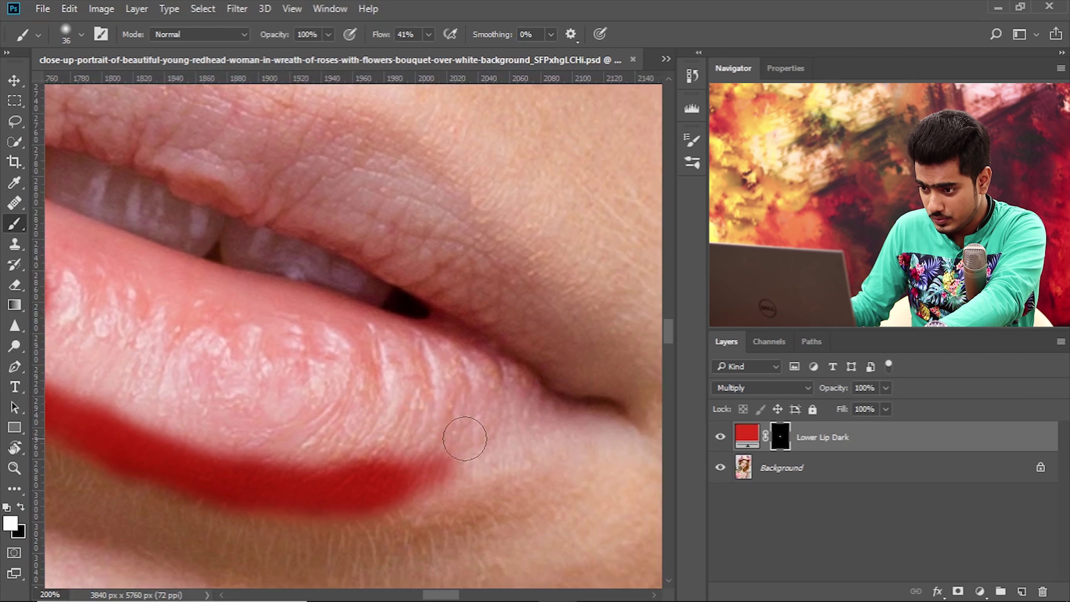
pyautogui.moveTo(464, 436); pyautogui.dragTo(409, 413)
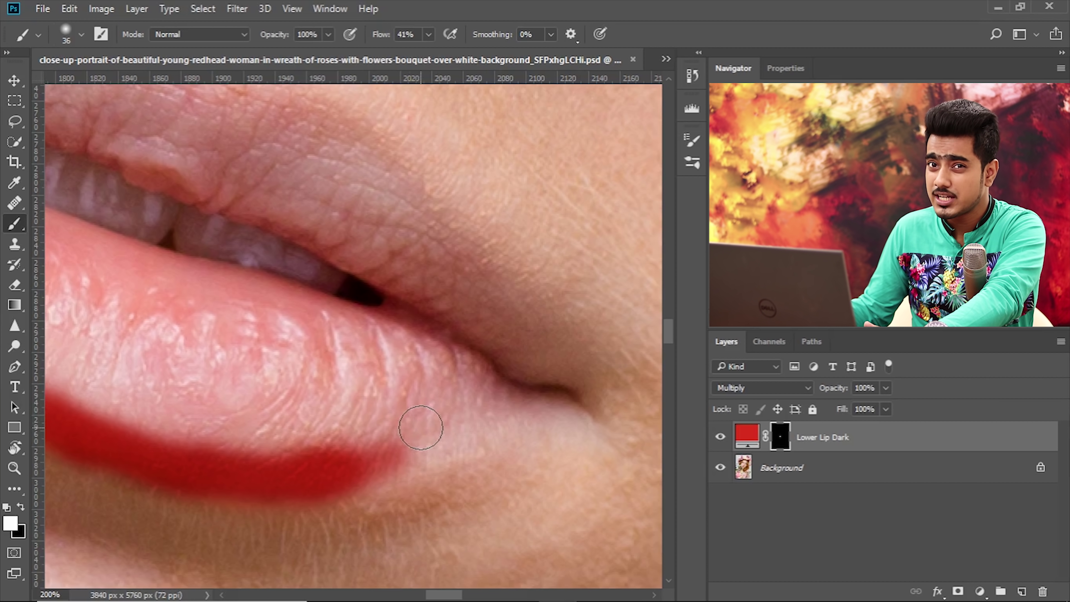
pyautogui.moveTo(394, 460); pyautogui.dragTo(387, 456)
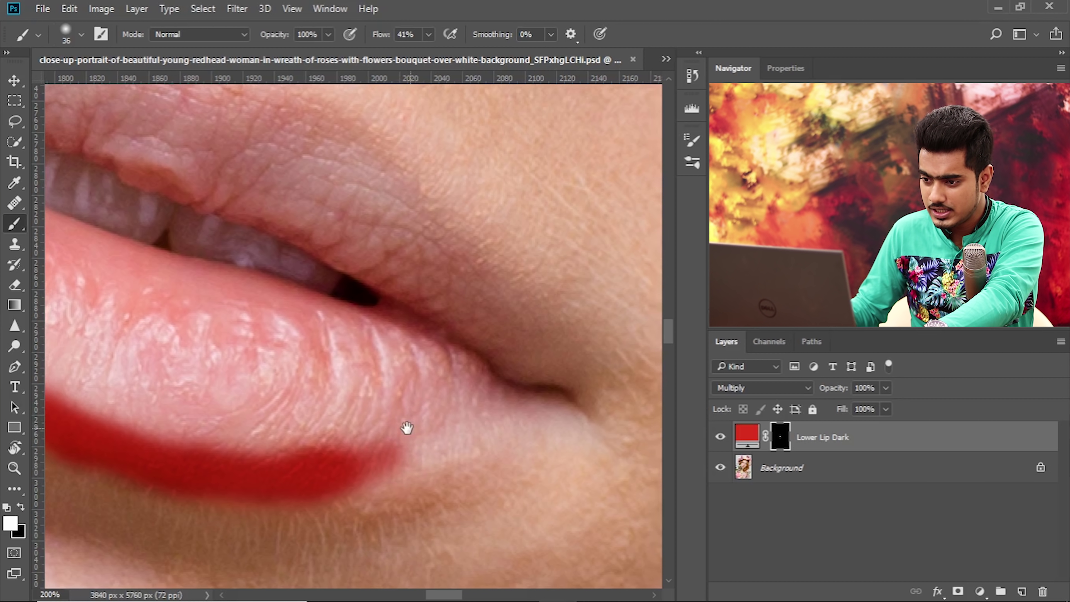
pyautogui.keyDown('alt'); pyautogui.rightClick(432, 417); pyautogui.keyUp('alt')
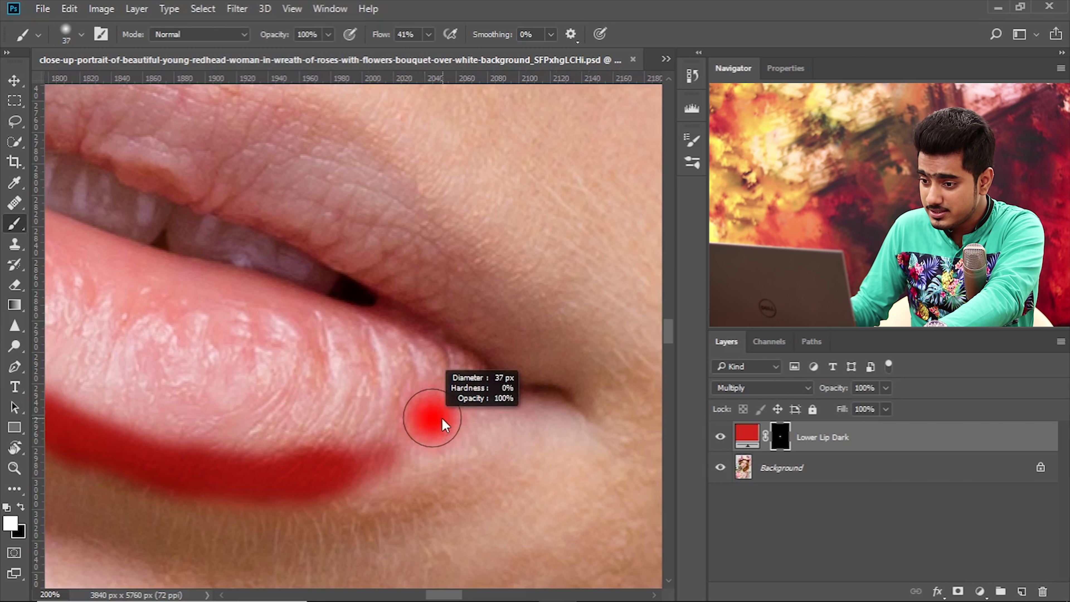
pyautogui.moveTo(382, 449)
pyautogui.mouseDown()
pyautogui.moveTo(453, 423)
pyautogui.moveTo(338, 453)
pyautogui.moveTo(536, 391)
pyautogui.moveTo(388, 461)
pyautogui.moveTo(490, 426)
pyautogui.moveTo(380, 465)
pyautogui.moveTo(394, 463)
pyautogui.moveTo(142, 447)
pyautogui.moveTo(425, 414)
pyautogui.mouseUp()
# Step: Trace the lower lip's top edge below the teeth in red with a 13 px brush, raising the flow to 100%
pyautogui.moveTo(278, 394)
pyautogui.mouseDown()
pyautogui.moveTo(268, 405)
pyautogui.moveTo(341, 445)
pyautogui.mouseUp()
pyautogui.keyDown('alt'); pyautogui.rightClick(196, 287); pyautogui.keyUp('alt')
pyautogui.moveTo(261, 272); pyautogui.dragTo(299, 283)
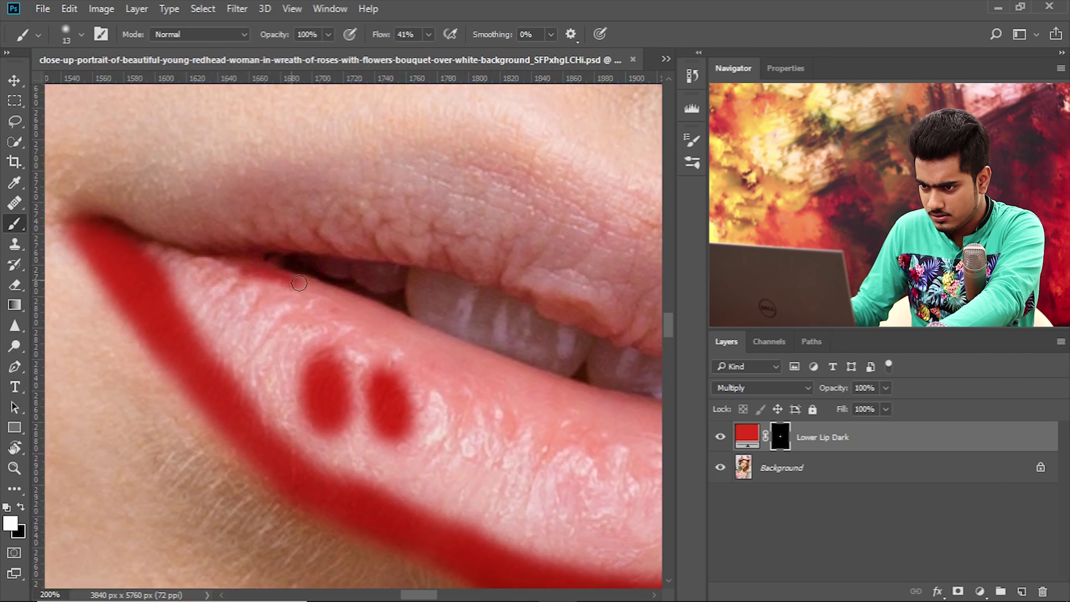
pyautogui.moveTo(364, 301); pyautogui.dragTo(461, 347)
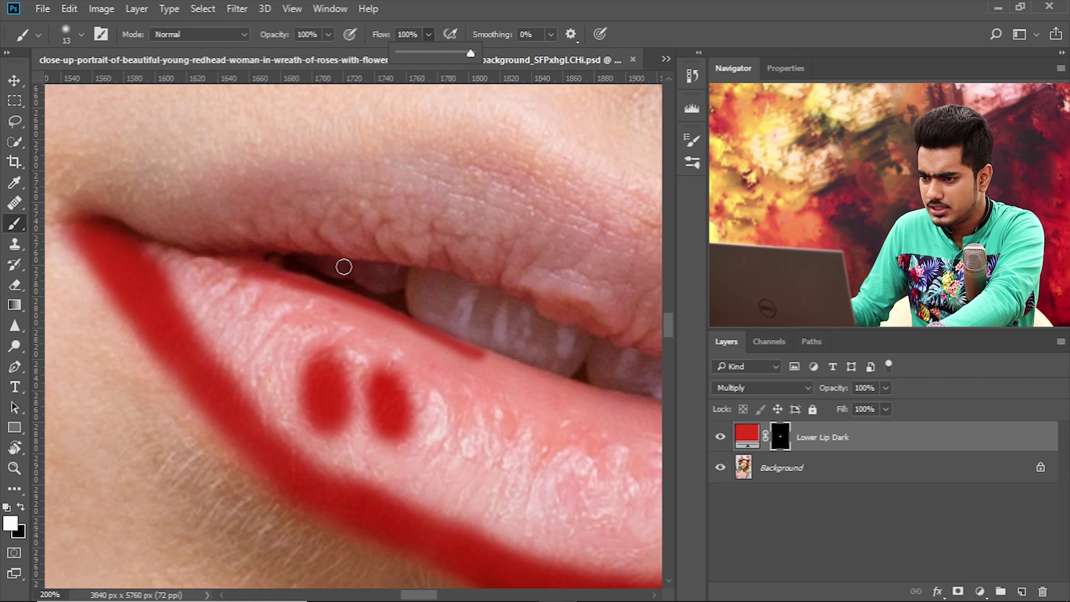
pyautogui.moveTo(286, 277); pyautogui.dragTo(448, 341)
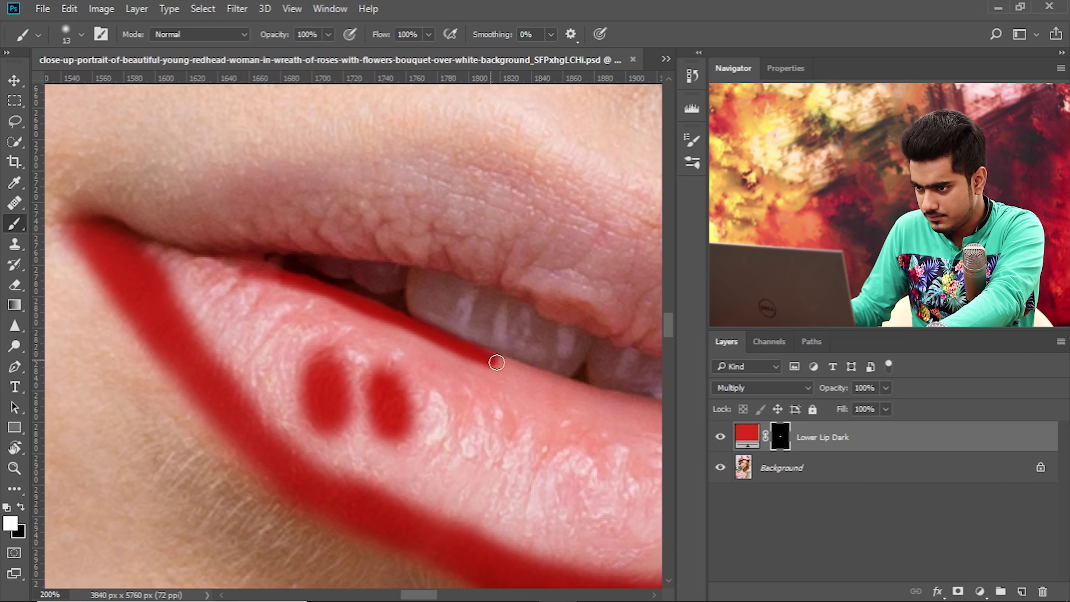
pyautogui.moveTo(513, 369); pyautogui.dragTo(607, 404)
pyautogui.moveTo(594, 407); pyautogui.dragTo(406, 401)
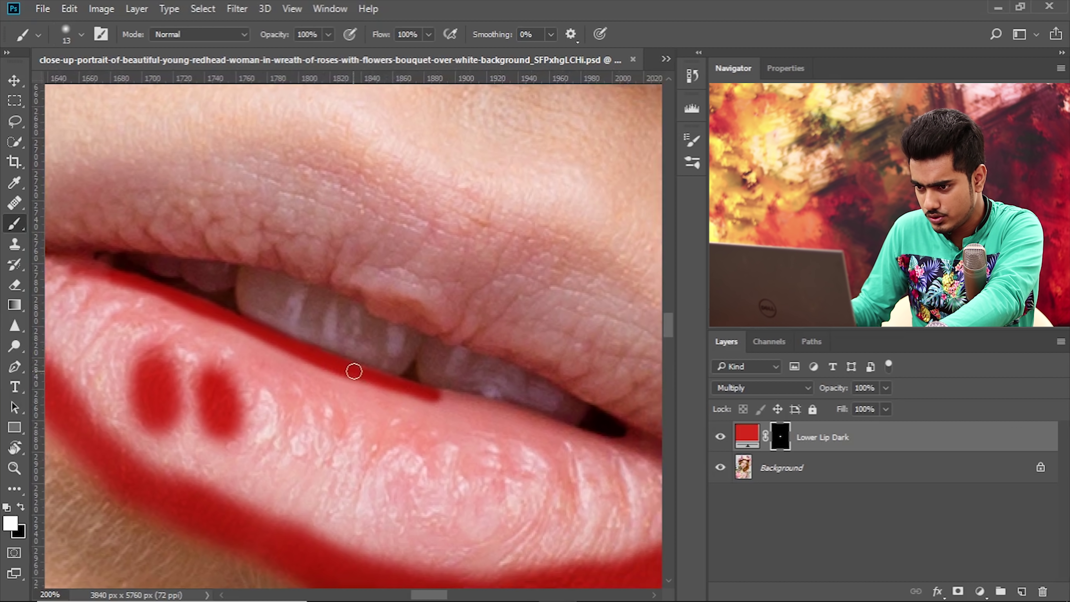
pyautogui.moveTo(440, 400)
pyautogui.mouseDown()
pyautogui.moveTo(403, 397)
pyautogui.moveTo(596, 441)
pyautogui.mouseUp()
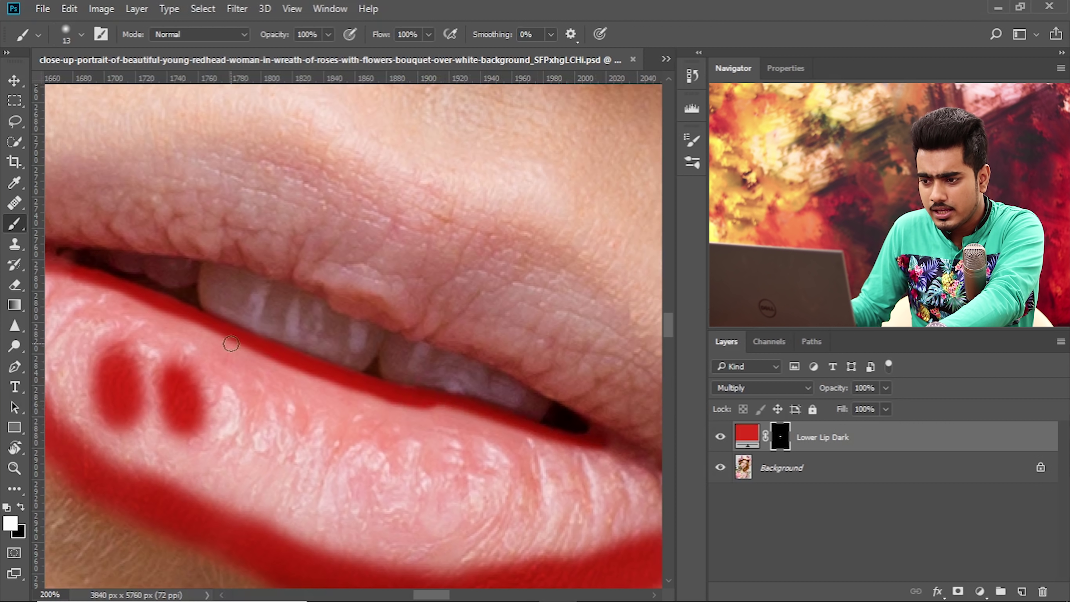
# Step: Paint a red patch over a front tooth with a 22 px brush, erase it with black, and restore white as the foreground
pyautogui.moveTo(232, 335)
pyautogui.mouseDown()
pyautogui.moveTo(249, 325)
pyautogui.moveTo(298, 365)
pyautogui.mouseUp()
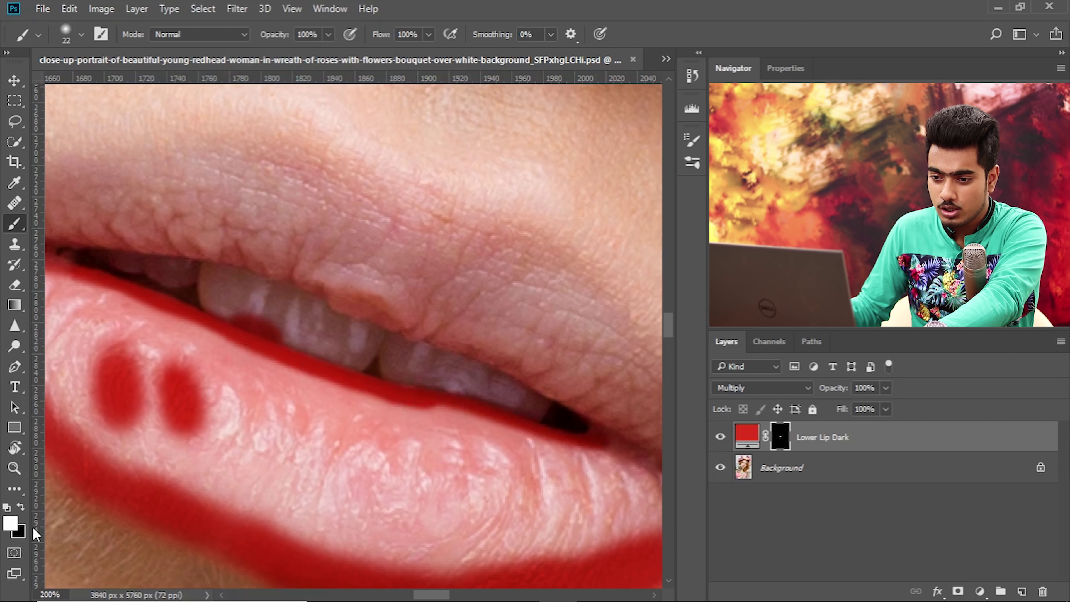
pyautogui.press('x')
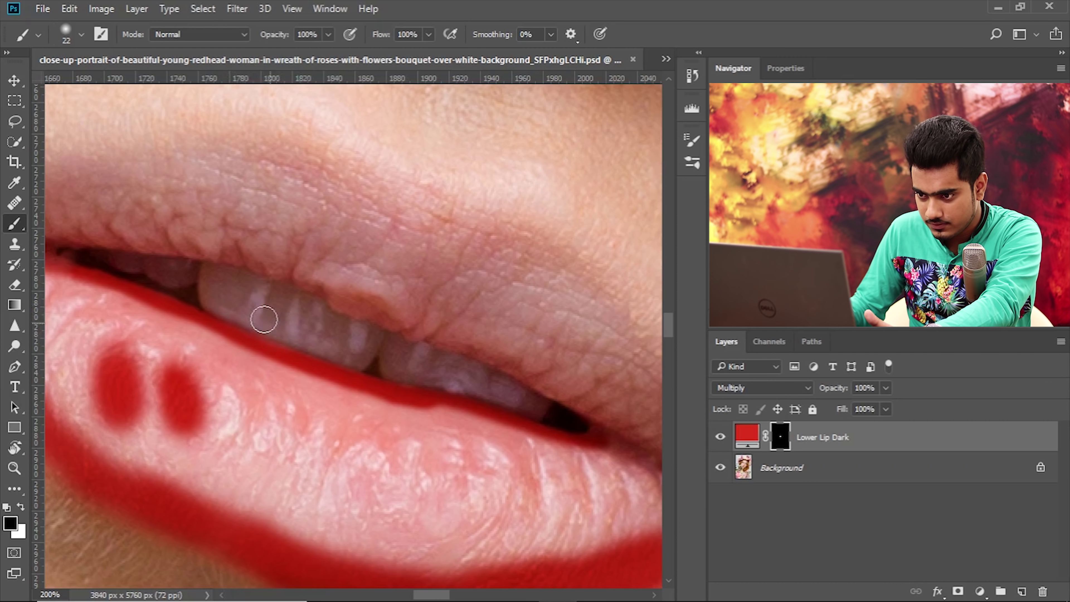
pyautogui.press('x')
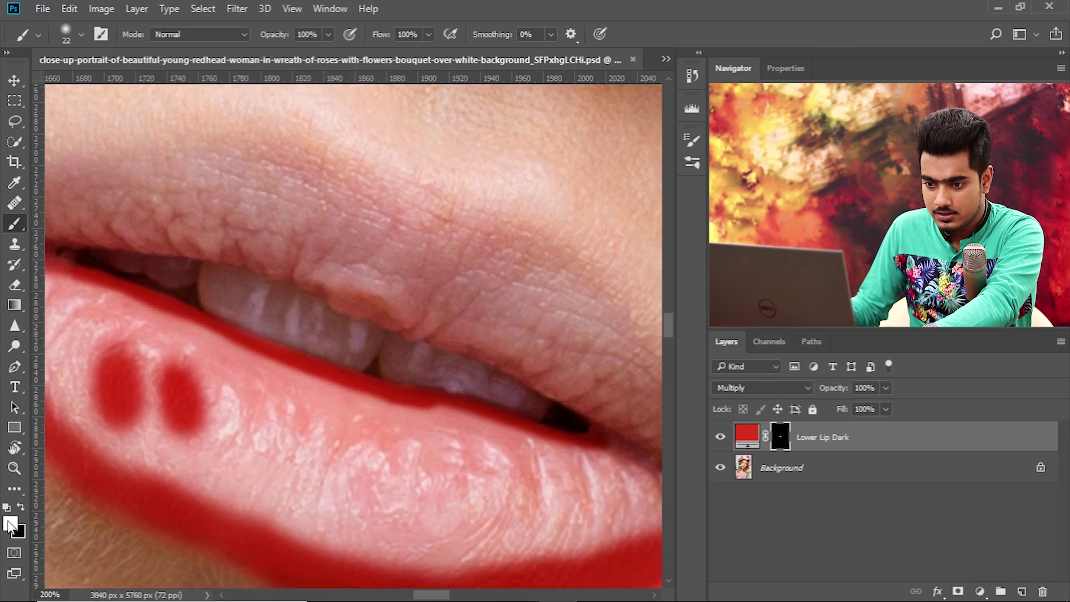
# Step: Widen the red below the top edge and fill the lower lip's left end, increasing the brush to 35 px
pyautogui.moveTo(284, 400)
pyautogui.mouseDown()
pyautogui.moveTo(308, 371)
pyautogui.moveTo(437, 418)
pyautogui.moveTo(493, 434)
pyautogui.moveTo(423, 411)
pyautogui.moveTo(607, 454)
pyautogui.moveTo(388, 451)
pyautogui.moveTo(422, 424)
pyautogui.moveTo(574, 497)
pyautogui.mouseUp()
pyautogui.hscroll(-15, 573, 498)
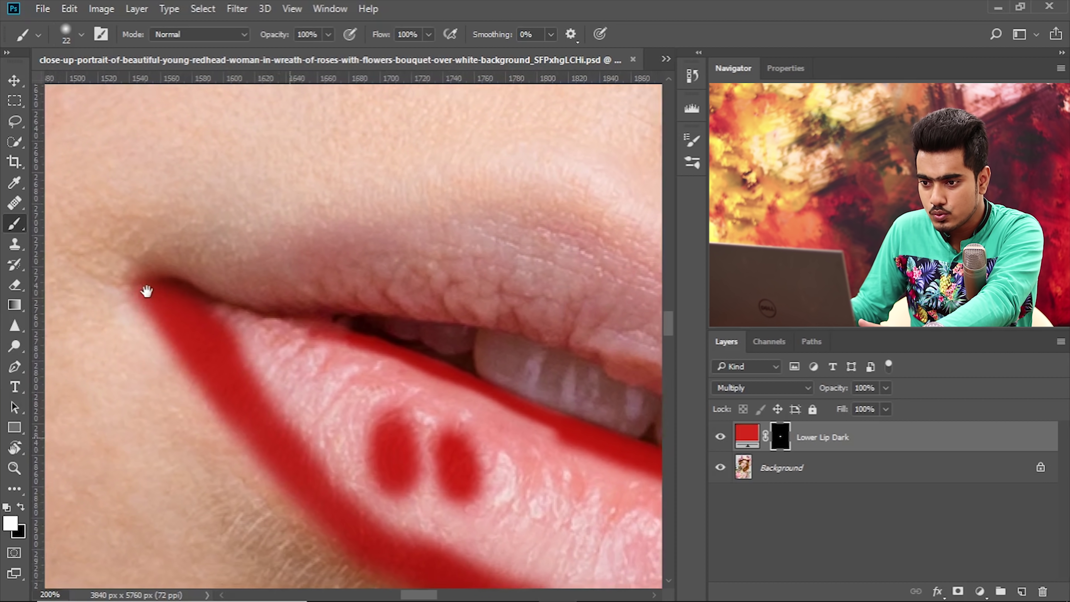
pyautogui.moveTo(208, 313)
pyautogui.mouseDown()
pyautogui.moveTo(334, 354)
pyautogui.moveTo(259, 340)
pyautogui.mouseUp()
pyautogui.hscroll(5, 259, 341)
pyautogui.moveTo(181, 388)
pyautogui.mouseDown()
pyautogui.moveTo(101, 324)
pyautogui.moveTo(236, 371)
pyautogui.moveTo(181, 354)
pyautogui.moveTo(236, 333)
pyautogui.moveTo(119, 322)
pyautogui.moveTo(185, 417)
pyautogui.mouseUp()
pyautogui.scroll(-2, 169, 400)
pyautogui.hscroll(3, 169, 400)
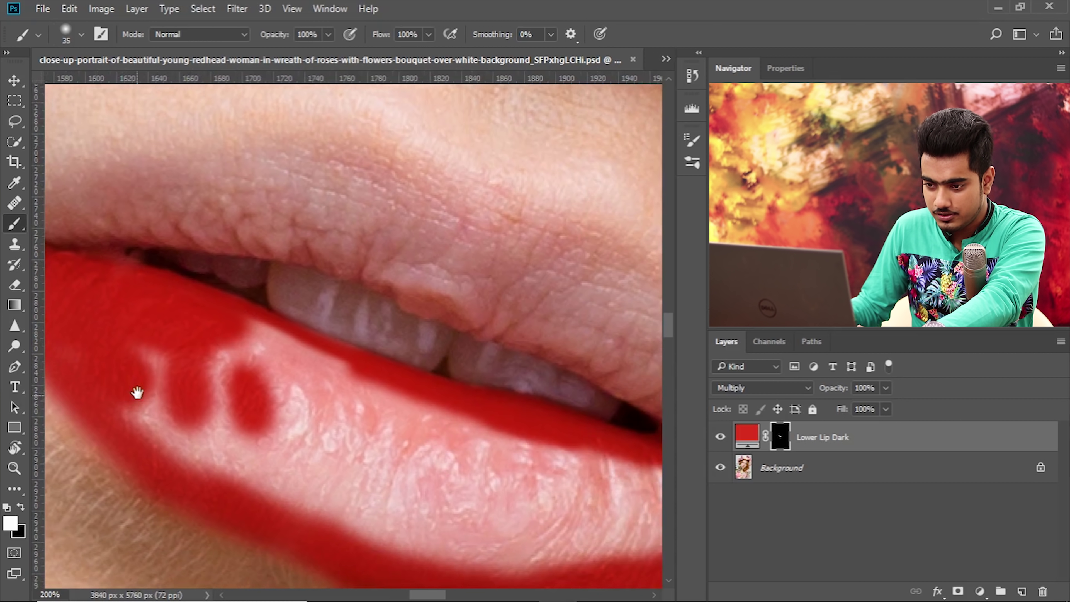
# Step: Fill the remaining unpainted middle and right areas of the lower lip with the 35 px brush
pyautogui.moveTo(122, 401)
pyautogui.mouseDown()
pyautogui.moveTo(133, 363)
pyautogui.moveTo(190, 357)
pyautogui.moveTo(241, 375)
pyautogui.moveTo(221, 336)
pyautogui.moveTo(295, 360)
pyautogui.moveTo(284, 351)
pyautogui.moveTo(329, 382)
pyautogui.moveTo(335, 369)
pyautogui.moveTo(186, 380)
pyautogui.mouseUp()
pyautogui.moveTo(331, 504); pyautogui.dragTo(256, 470)
pyautogui.moveTo(119, 425)
pyautogui.mouseDown()
pyautogui.moveTo(195, 426)
pyautogui.moveTo(320, 427)
pyautogui.moveTo(321, 400)
pyautogui.moveTo(366, 393)
pyautogui.moveTo(315, 379)
pyautogui.moveTo(116, 377)
pyautogui.moveTo(291, 455)
pyautogui.moveTo(374, 511)
pyautogui.moveTo(303, 500)
pyautogui.mouseUp()
pyautogui.moveTo(374, 511)
pyautogui.mouseDown()
pyautogui.moveTo(547, 522)
pyautogui.moveTo(577, 506)
pyautogui.mouseUp()
pyautogui.moveTo(481, 501)
pyautogui.mouseDown()
pyautogui.moveTo(365, 503)
pyautogui.moveTo(272, 472)
pyautogui.moveTo(398, 470)
pyautogui.moveTo(303, 417)
pyautogui.moveTo(330, 419)
pyautogui.moveTo(240, 389)
pyautogui.moveTo(215, 417)
pyautogui.moveTo(367, 476)
pyautogui.moveTo(380, 499)
pyautogui.moveTo(266, 492)
pyautogui.mouseUp()
pyautogui.moveTo(427, 465)
pyautogui.mouseDown()
pyautogui.moveTo(410, 442)
pyautogui.moveTo(431, 436)
pyautogui.moveTo(408, 427)
pyautogui.moveTo(521, 447)
pyautogui.moveTo(551, 472)
pyautogui.moveTo(433, 477)
pyautogui.moveTo(546, 483)
pyautogui.moveTo(468, 500)
pyautogui.moveTo(566, 491)
pyautogui.moveTo(425, 525)
pyautogui.moveTo(585, 495)
pyautogui.mouseUp()
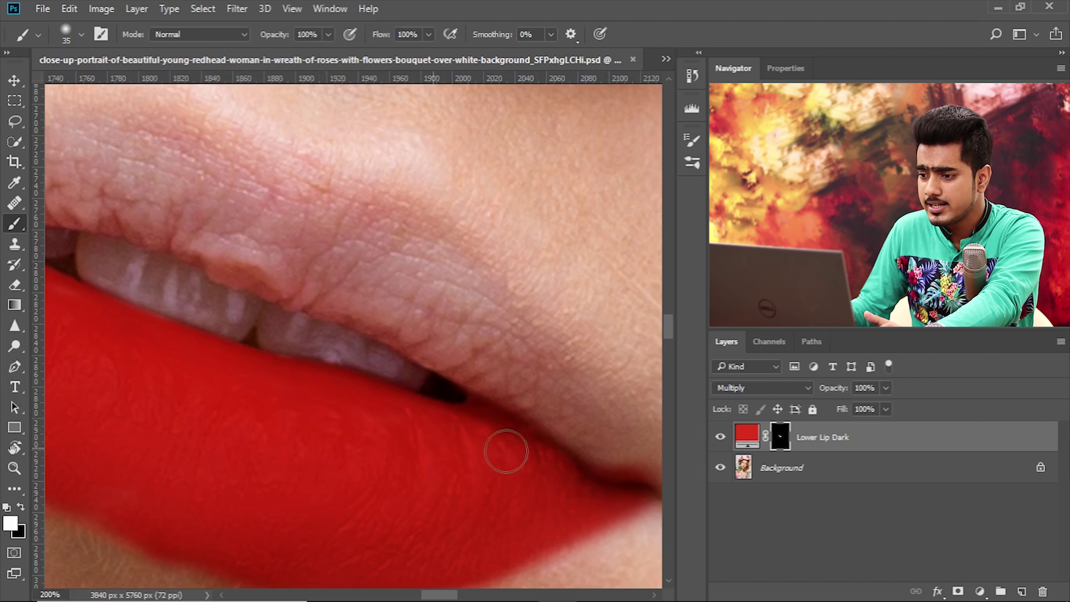
# Step: Smooth out the red along the lower lip's bottom edge with the 35 px brush
pyautogui.moveTo(222, 418); pyautogui.dragTo(410, 409)
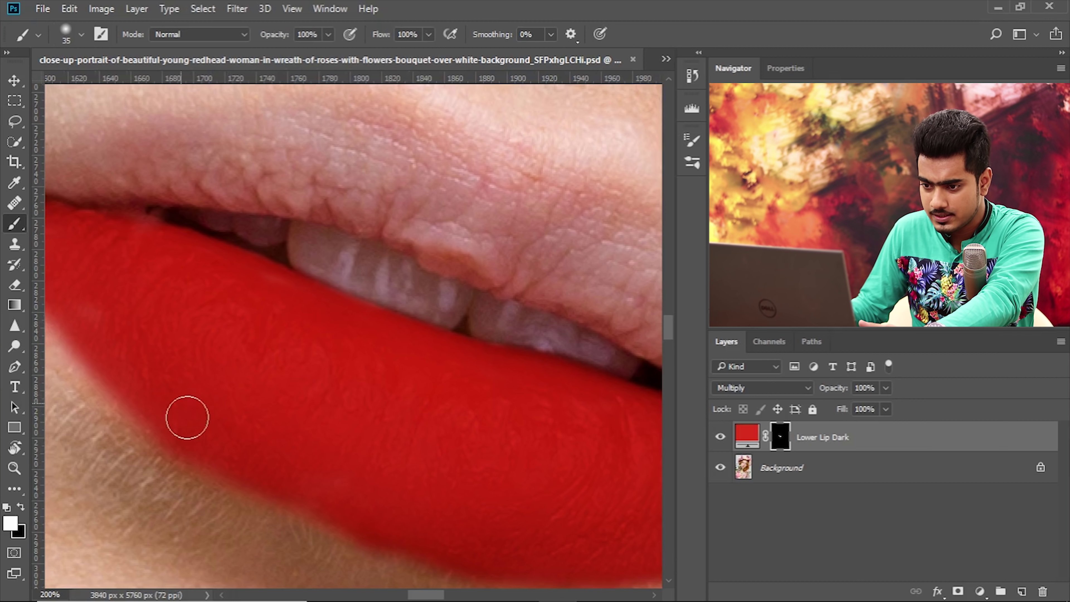
pyautogui.moveTo(198, 425); pyautogui.dragTo(320, 446)
pyautogui.moveTo(207, 342)
pyautogui.mouseDown()
pyautogui.moveTo(247, 308)
pyautogui.moveTo(166, 236)
pyautogui.mouseUp()
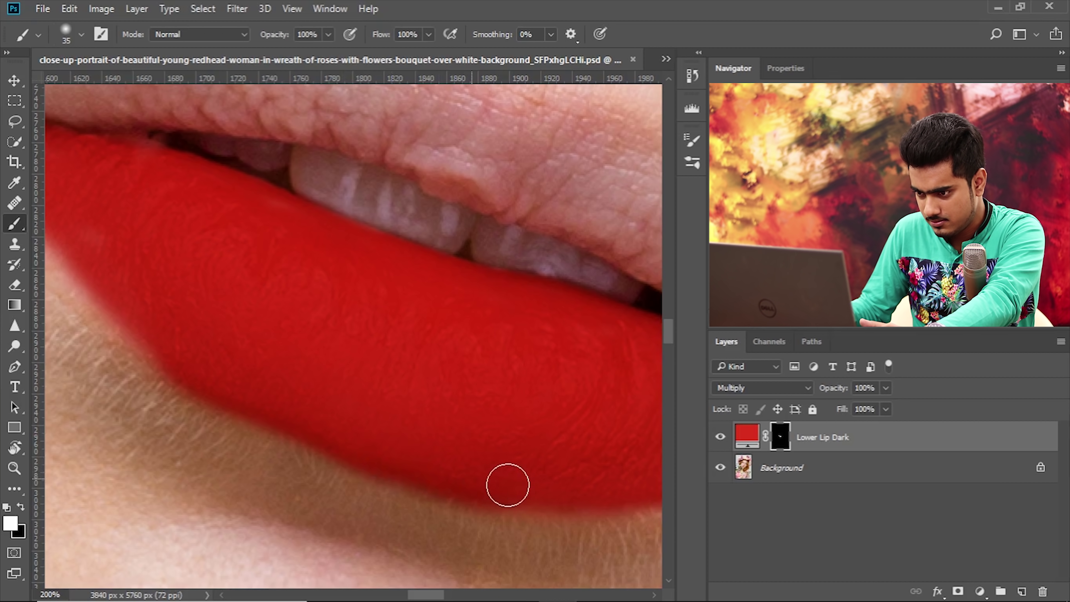
pyautogui.moveTo(571, 454)
pyautogui.mouseDown()
pyautogui.moveTo(335, 411)
pyautogui.moveTo(293, 376)
pyautogui.moveTo(374, 382)
pyautogui.mouseUp()
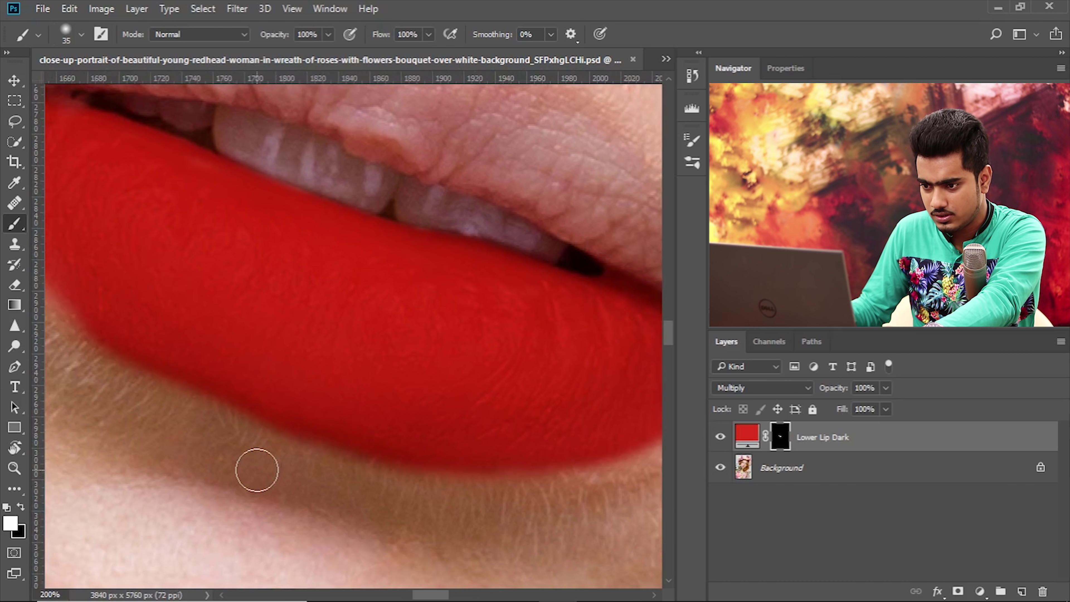
# Step: Inspect the painted lower lip's bottom edge at 200% and at 66.67% zoom for paint outside the lip
pyautogui.press('x')
pyautogui.press('x')
pyautogui.press('x')
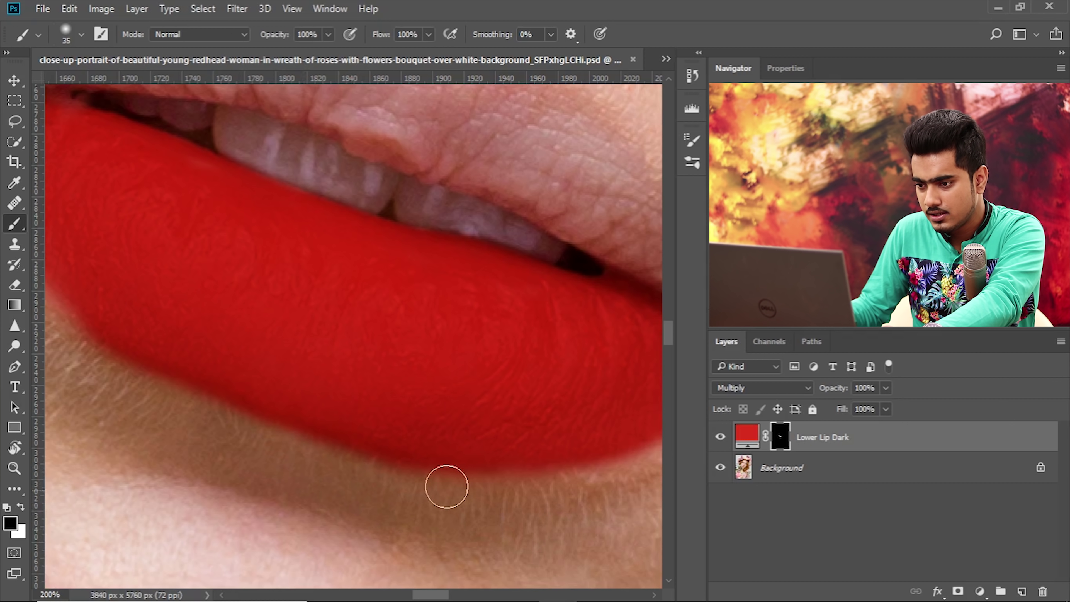
pyautogui.scroll(1, 478, 454)
pyautogui.hscroll(1, 477, 454)
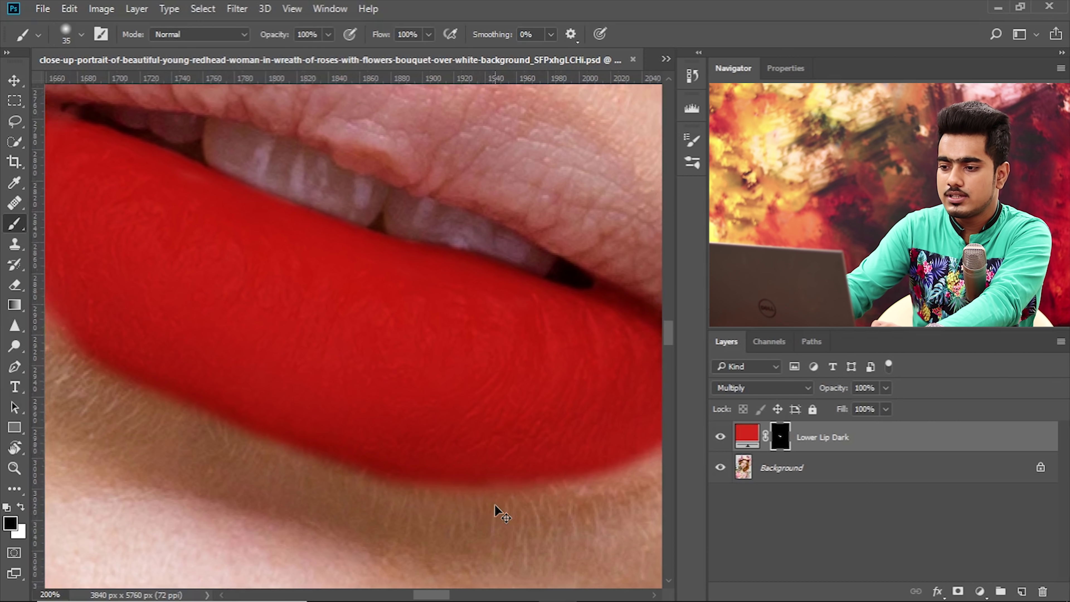
pyautogui.hotkey('ctrl', '-')
pyautogui.hotkey('ctrl', '-')
pyautogui.moveTo(397, 366); pyautogui.dragTo(365, 411)
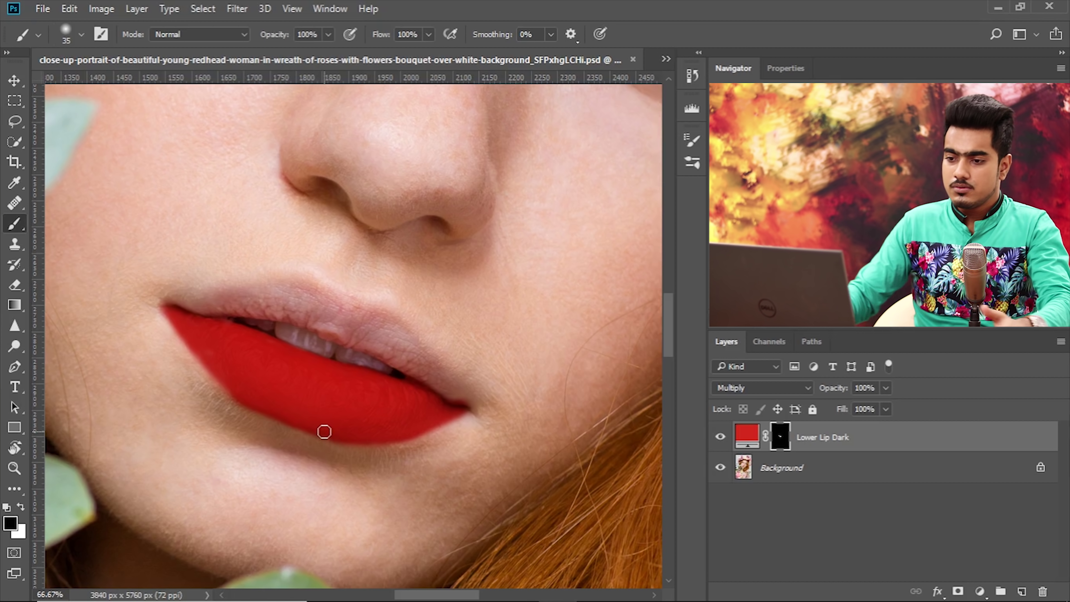
pyautogui.hotkey('ctrl', '+')
pyautogui.hotkey('ctrl', '+')
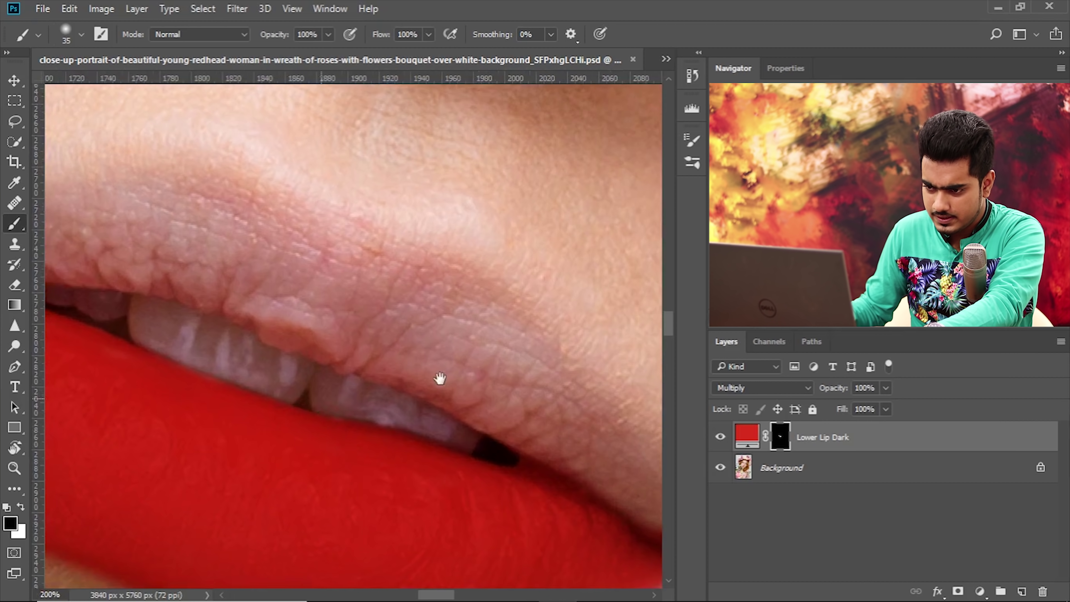
# Step: Inspect the lower lip's top edge and left corner up close, and examine the whole mouth at a wider zoom
pyautogui.moveTo(441, 447); pyautogui.dragTo(522, 368)
pyautogui.moveTo(264, 443); pyautogui.dragTo(308, 418)
pyautogui.press('x')
pyautogui.moveTo(238, 426)
pyautogui.mouseDown()
pyautogui.moveTo(150, 327)
pyautogui.moveTo(115, 253)
pyautogui.mouseUp()
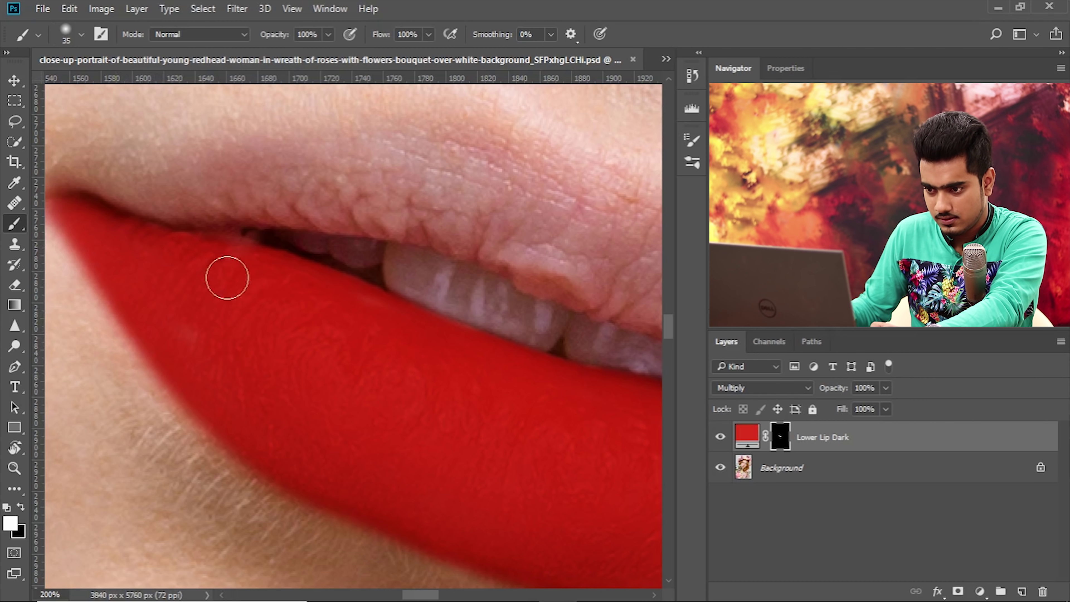
pyautogui.hotkey('ctrl', '-')
pyautogui.hotkey('ctrl', '-')
pyautogui.hotkey('ctrl', '-')
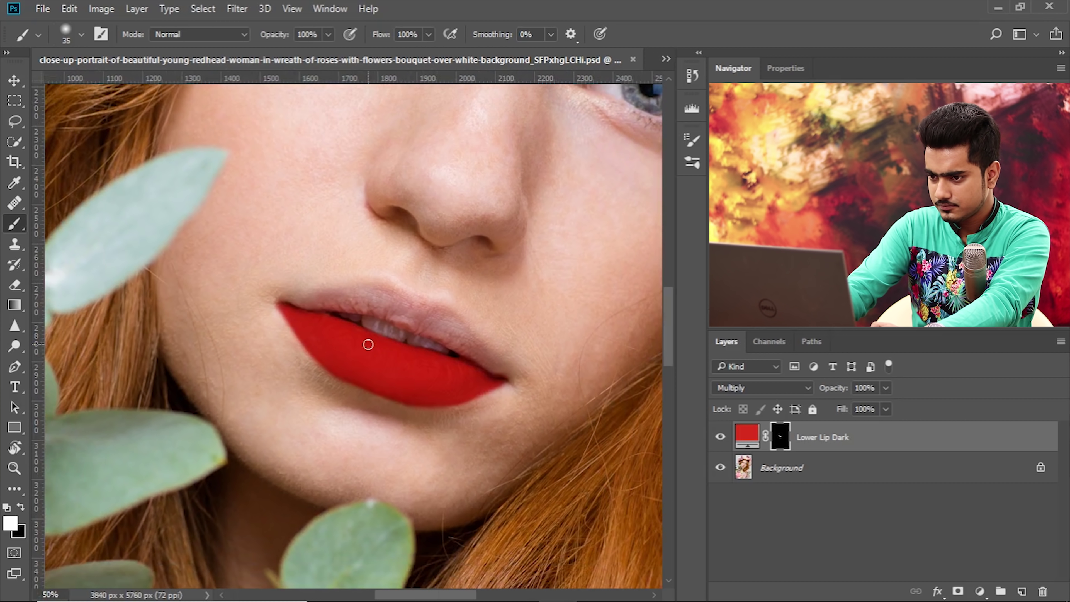
pyautogui.hotkey('ctrl', '+')
pyautogui.moveTo(437, 339); pyautogui.dragTo(279, 346)
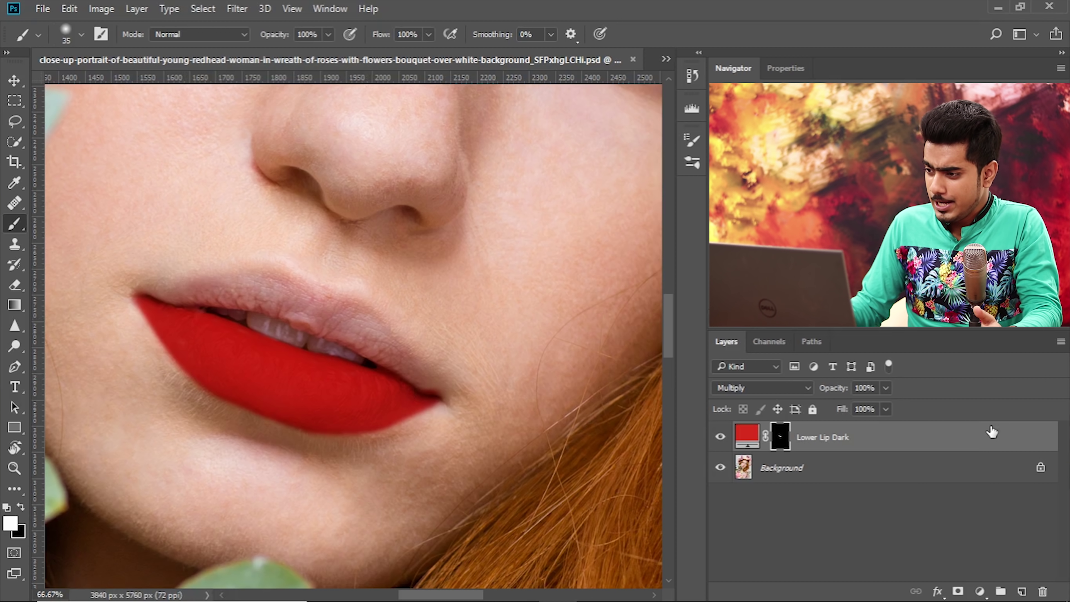
# Step: In the Lower Lip Dark layer's blending options, split the Underlying Layer highlight slider to 168 / 247
pyautogui.doubleClick(931, 446)
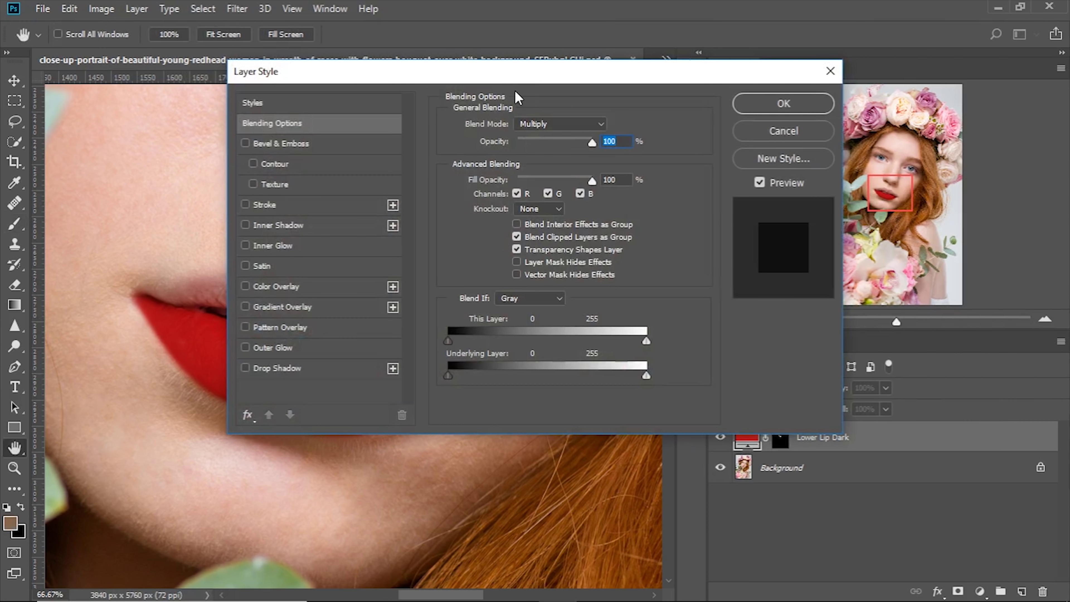
pyautogui.moveTo(523, 80); pyautogui.dragTo(698, 161)
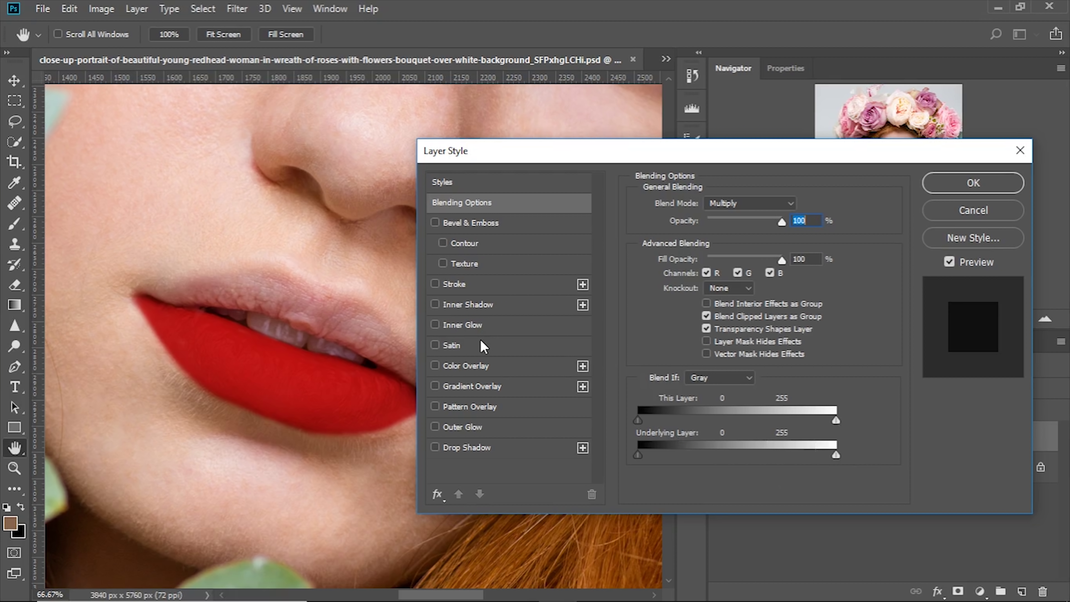
pyautogui.moveTo(527, 159); pyautogui.dragTo(202, 117)
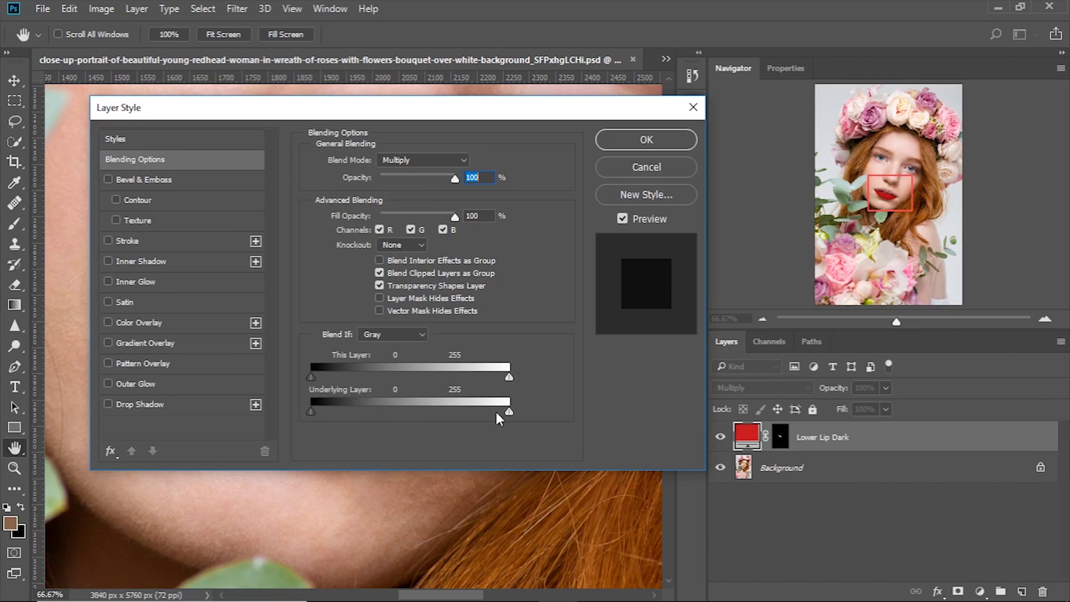
pyautogui.moveTo(379, 115); pyautogui.dragTo(600, 79)
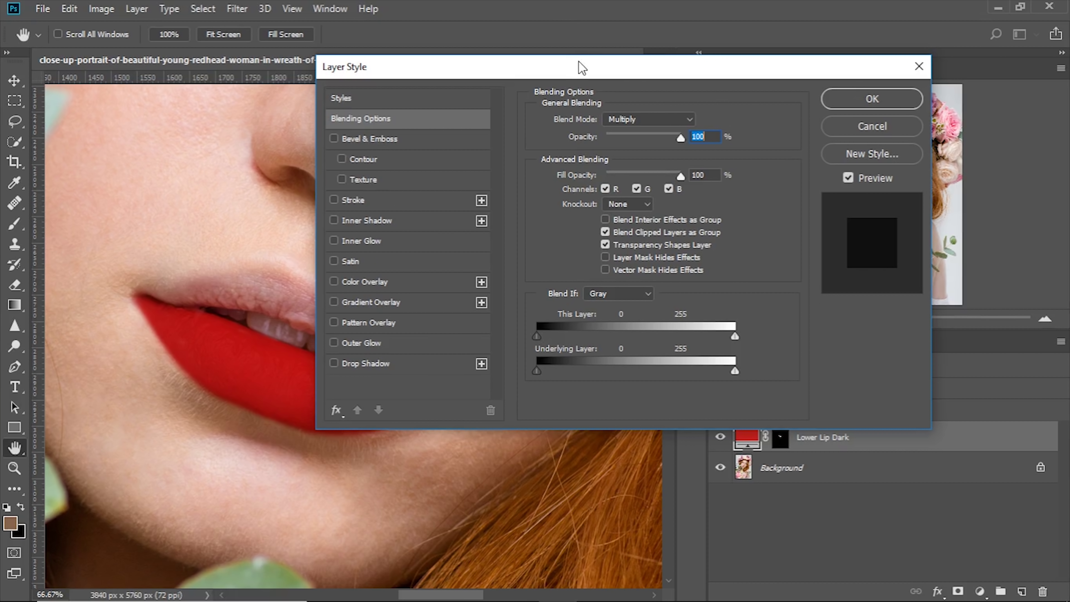
pyautogui.moveTo(579, 64); pyautogui.dragTo(720, 107)
pyautogui.moveTo(845, 408); pyautogui.dragTo(828, 402)
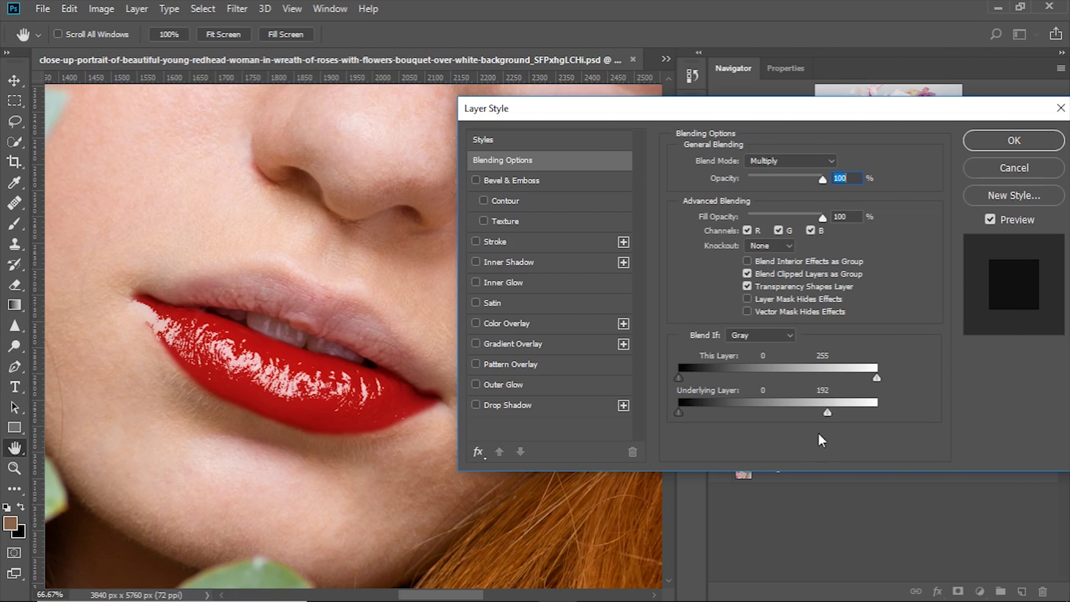
pyautogui.moveTo(829, 414)
pyautogui.mouseDown()
pyautogui.moveTo(875, 416)
pyautogui.moveTo(775, 411)
pyautogui.moveTo(823, 411)
pyautogui.moveTo(803, 411)
pyautogui.moveTo(813, 413)
pyautogui.mouseUp()
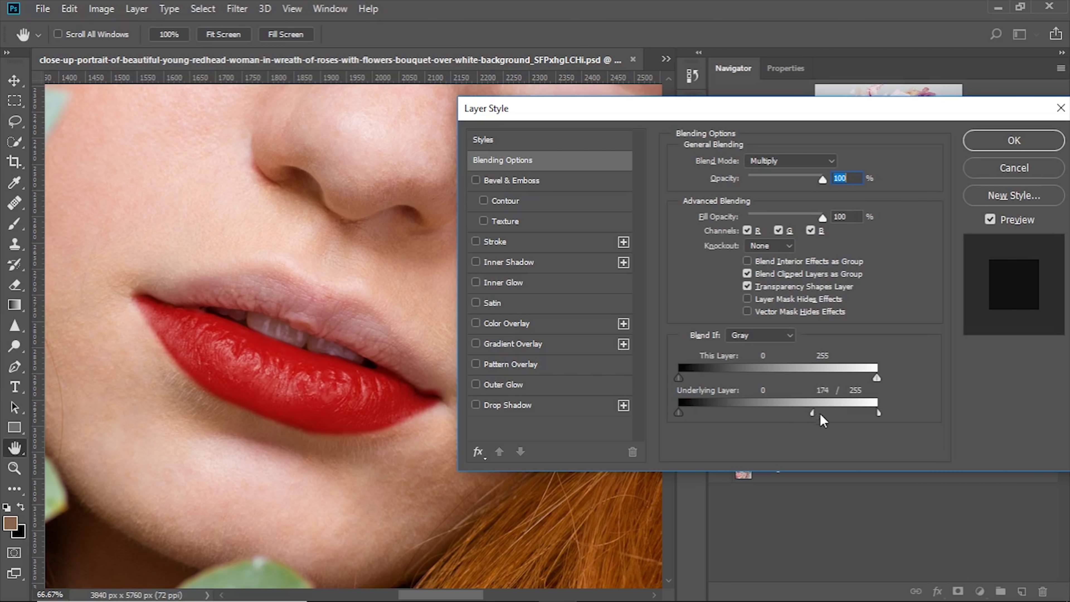
pyautogui.moveTo(878, 413)
pyautogui.mouseDown()
pyautogui.moveTo(788, 409)
pyautogui.moveTo(878, 412)
pyautogui.moveTo(871, 419)
pyautogui.mouseUp()
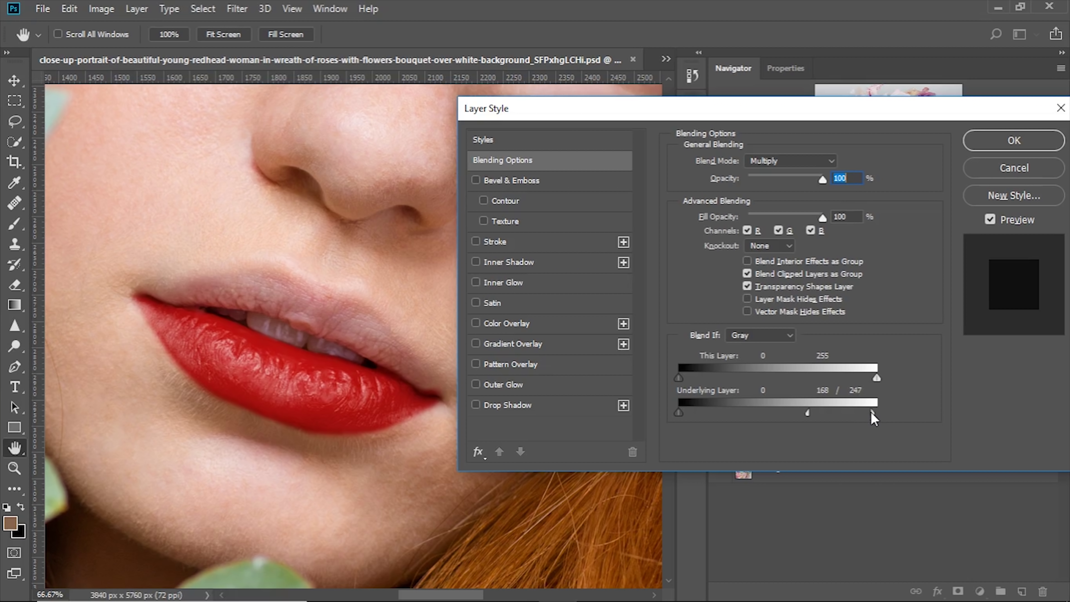
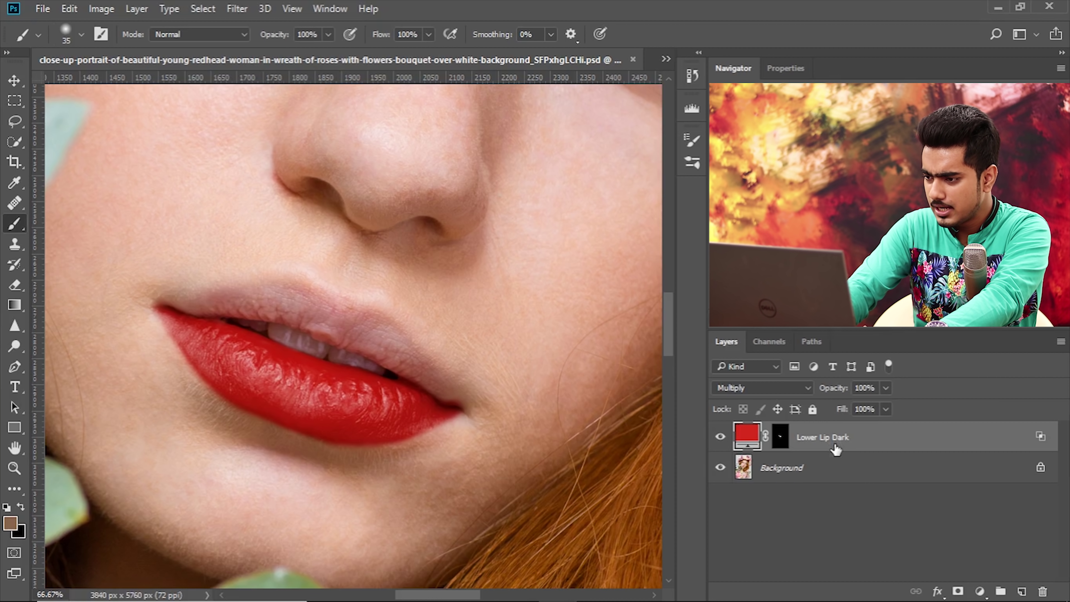
# Step: Duplicate the Lower Lip Dark layer and rename the copy as Lower Lip Bright Shade
pyautogui.hotkey('ctrl', 'j')
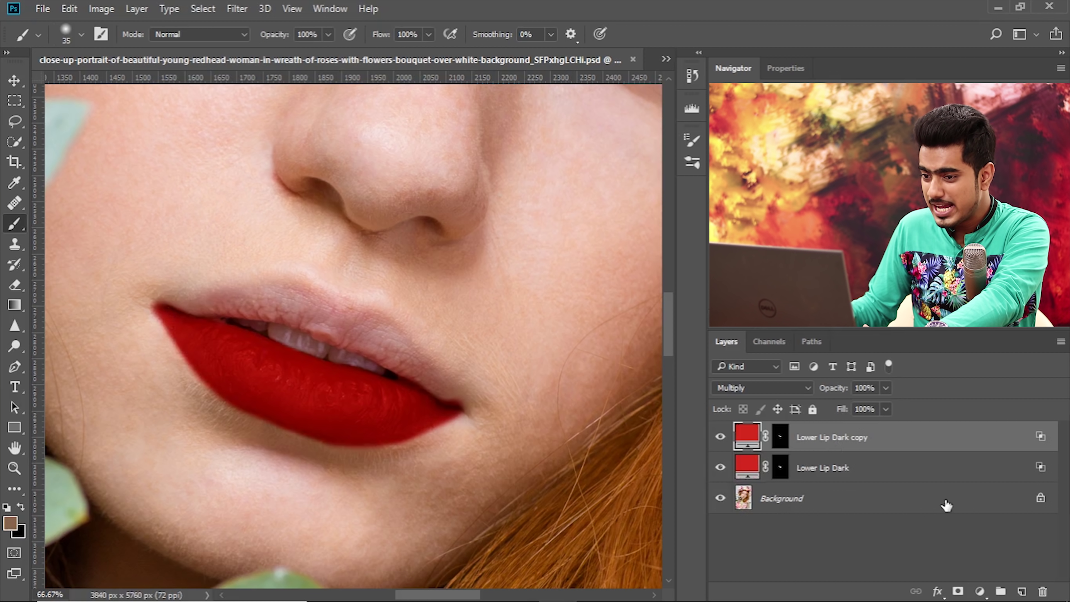
pyautogui.doubleClick(839, 438)
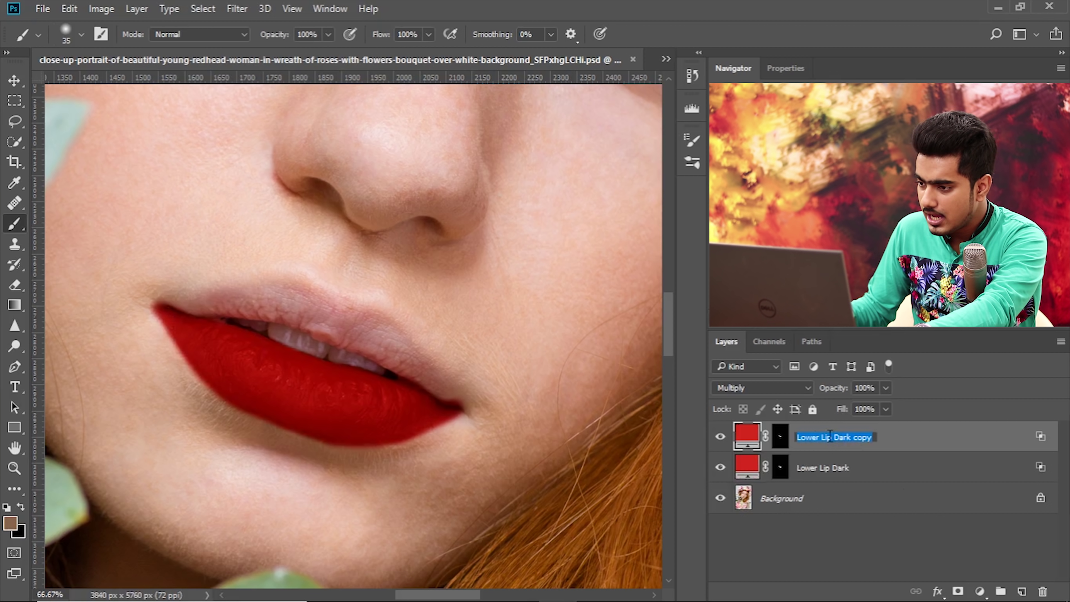
pyautogui.click(835, 437)
pyautogui.write('Br')
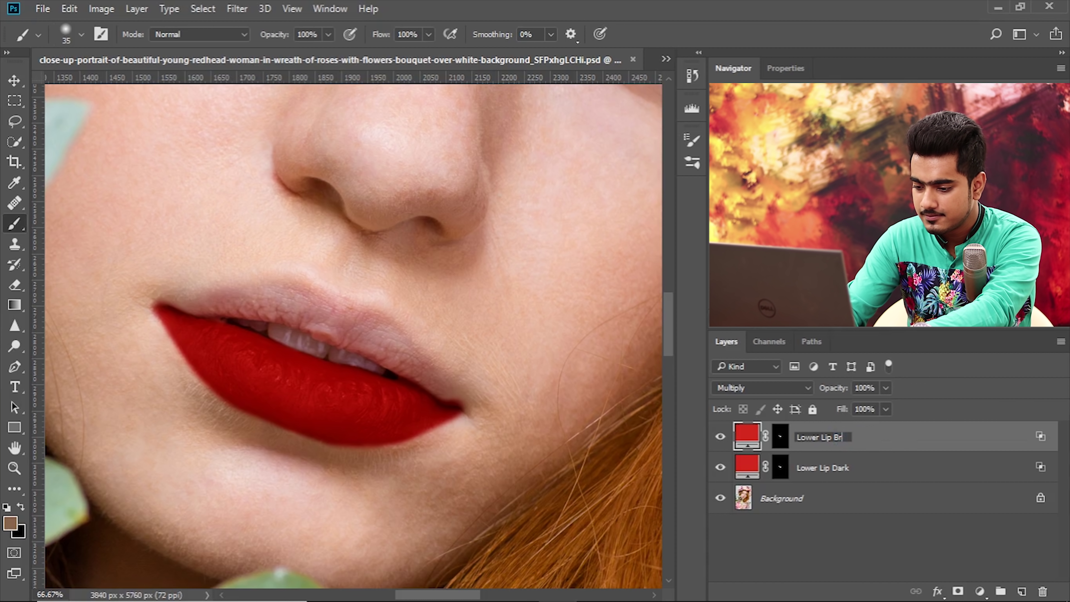
pyautogui.write('ight Shad')
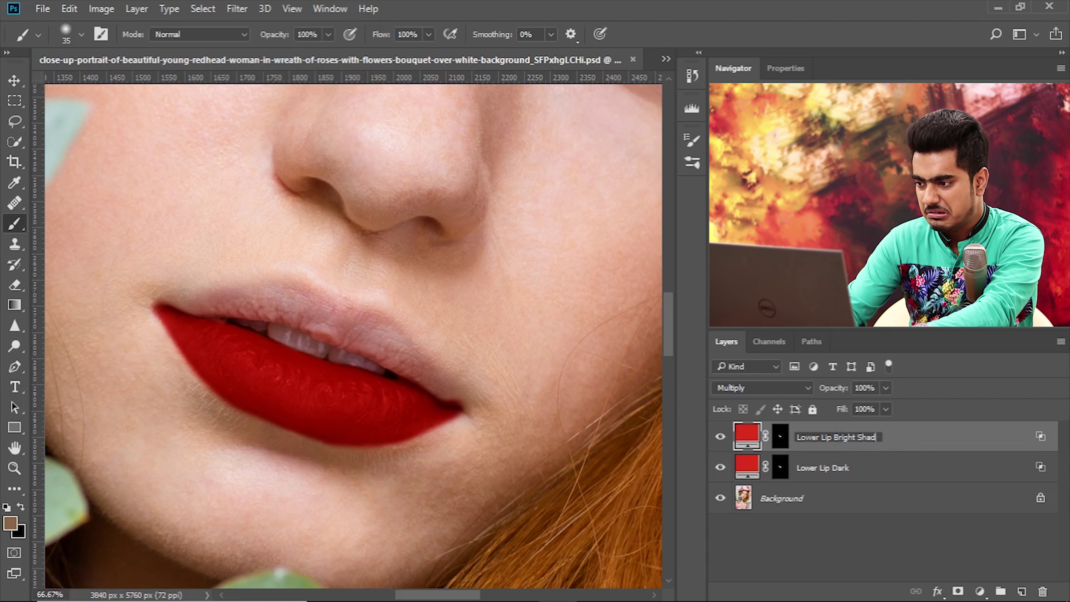
pyautogui.write('e')
pyautogui.press('Return')
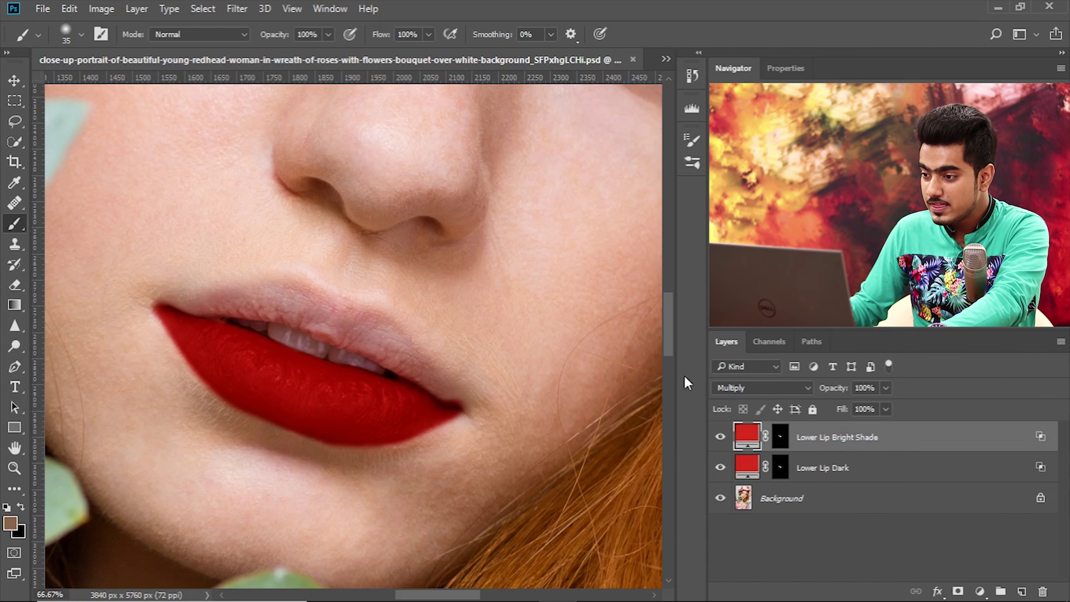
# Step: Set the Lower Lip Bright Shade layer's blend mode to Screen and reset its Underlying Layer highlight range to 255
pyautogui.click(759, 387)
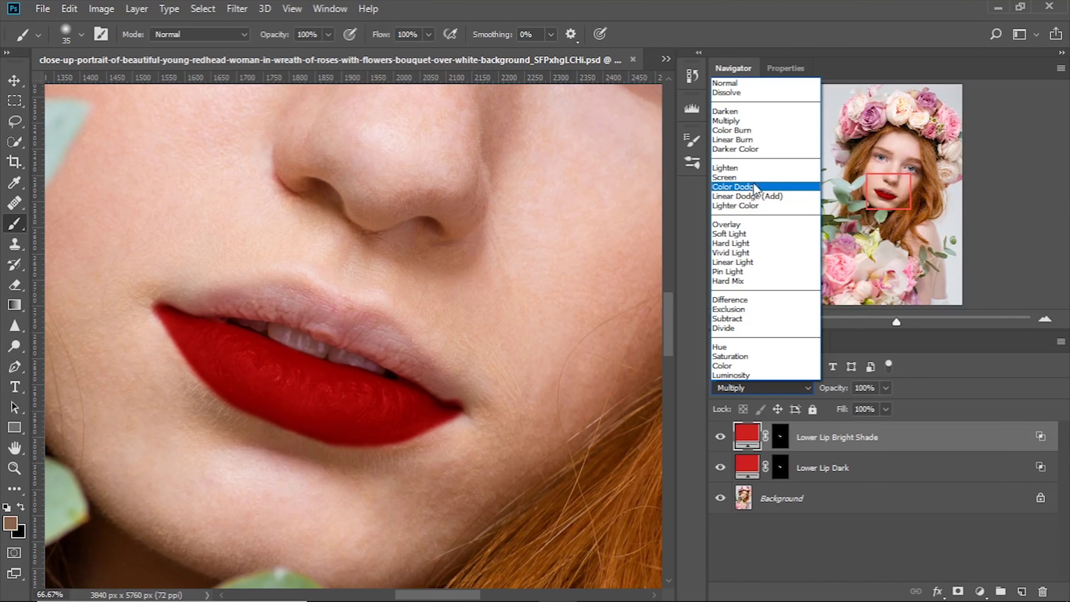
pyautogui.press('Return')
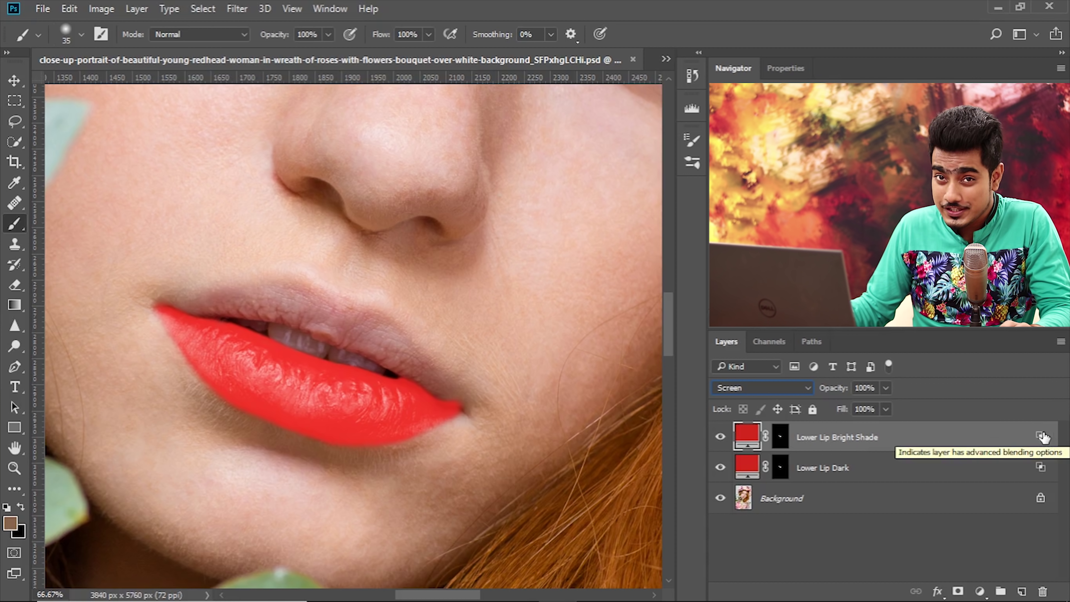
pyautogui.click(1035, 438)
pyautogui.moveTo(548, 62); pyautogui.dragTo(863, 114)
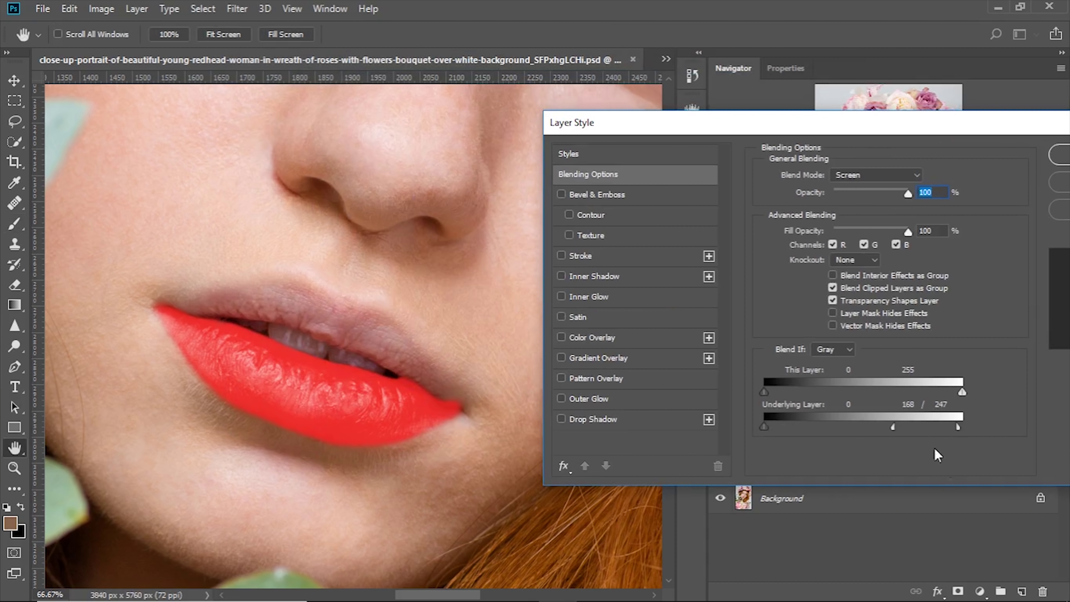
pyautogui.moveTo(896, 433); pyautogui.dragTo(1034, 434)
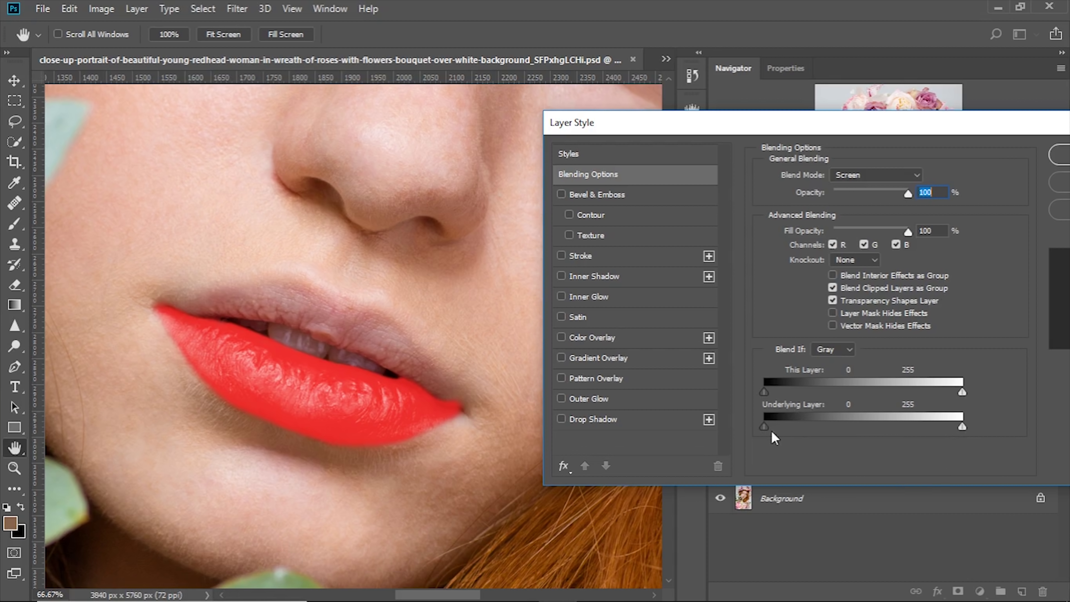
# Step: Split the Bright Shade layer's Underlying Layer shadow slider to restrict the bright red to the lip's highlights with a soft transition
pyautogui.moveTo(769, 427); pyautogui.dragTo(821, 426)
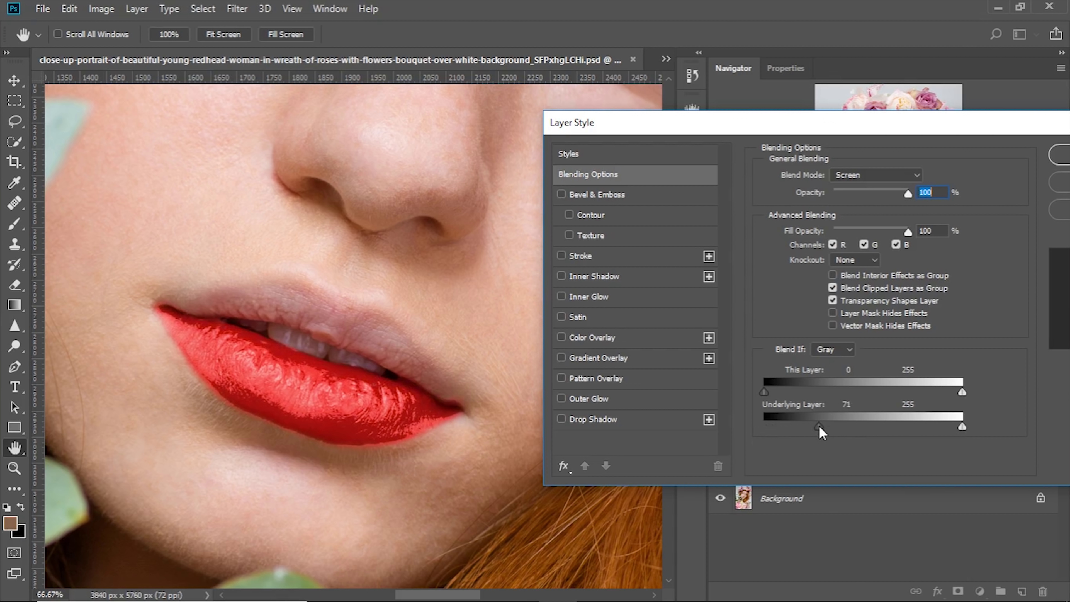
pyautogui.moveTo(826, 426); pyautogui.dragTo(926, 427)
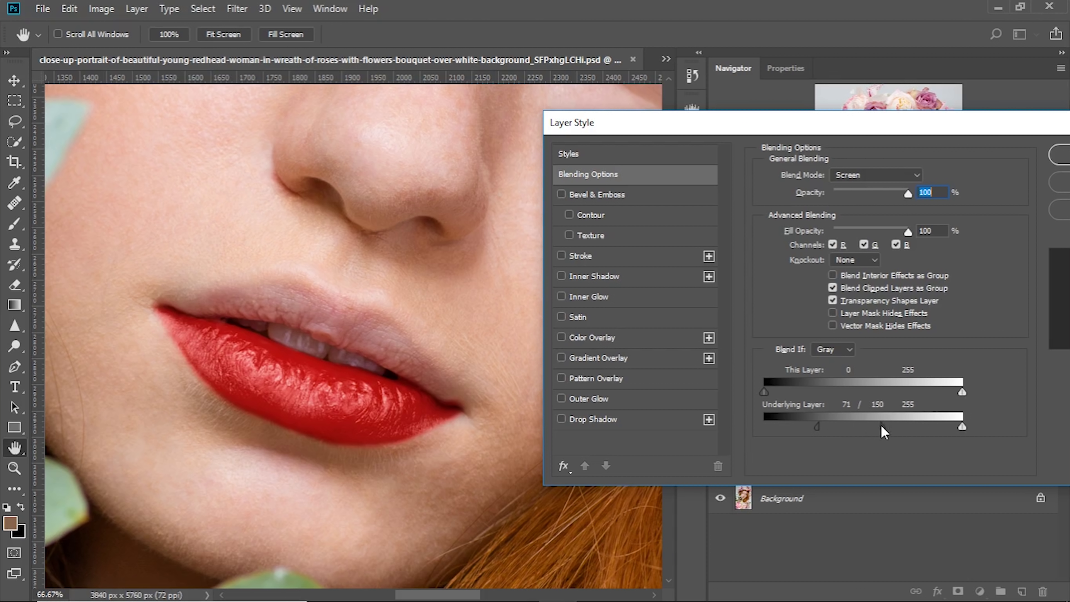
pyautogui.moveTo(913, 425); pyautogui.dragTo(978, 425)
pyautogui.moveTo(818, 434); pyautogui.dragTo(781, 428)
pyautogui.moveTo(885, 426)
pyautogui.mouseDown()
pyautogui.moveTo(816, 424)
pyautogui.moveTo(888, 426)
pyautogui.mouseUp()
pyautogui.click(935, 158)
pyautogui.press('b')
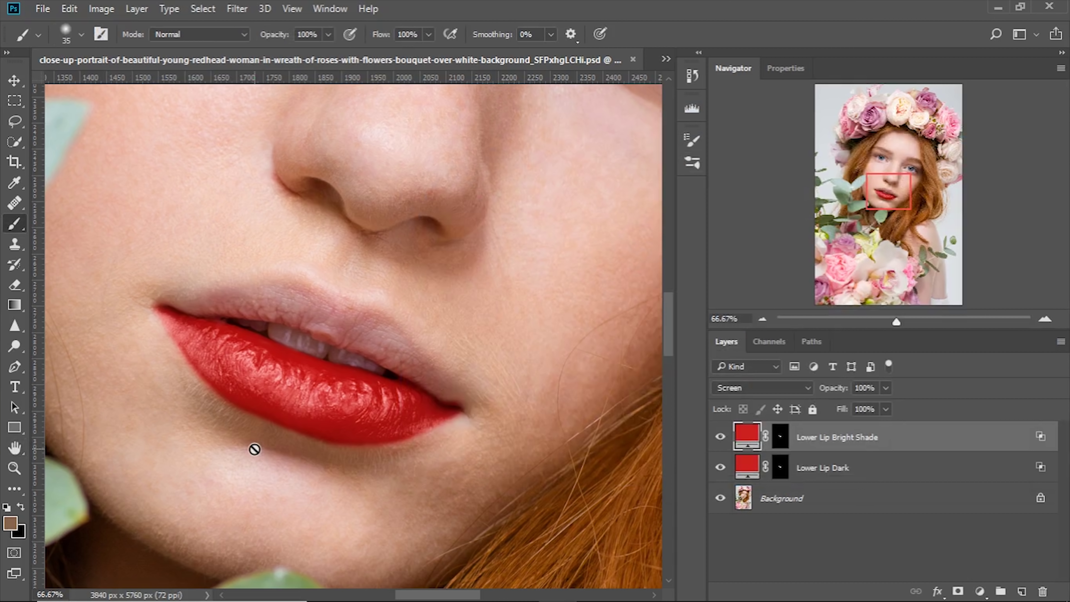
# Step: Change the Lower Lip Bright Shade fill color to the brighter pinkish red f32b68
pyautogui.doubleClick(745, 437)
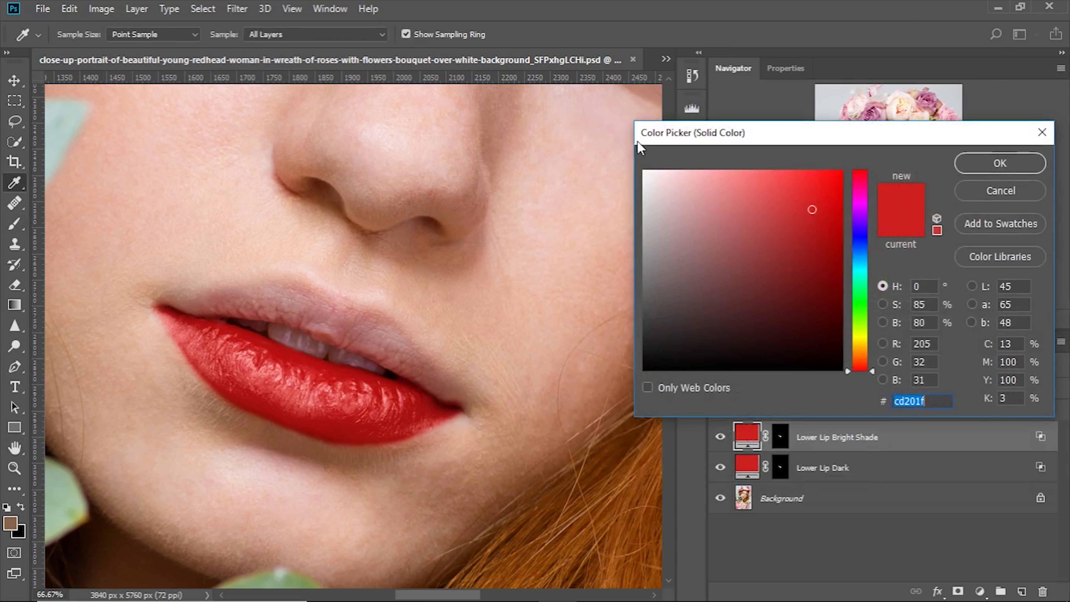
pyautogui.moveTo(720, 134); pyautogui.dragTo(710, 141)
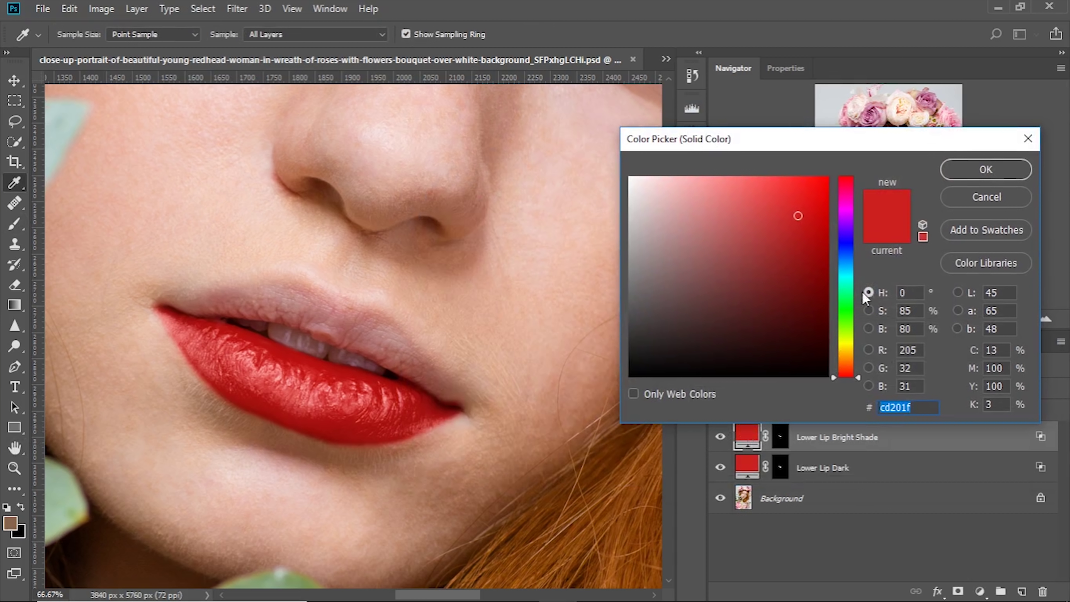
pyautogui.moveTo(854, 379); pyautogui.dragTo(866, 188)
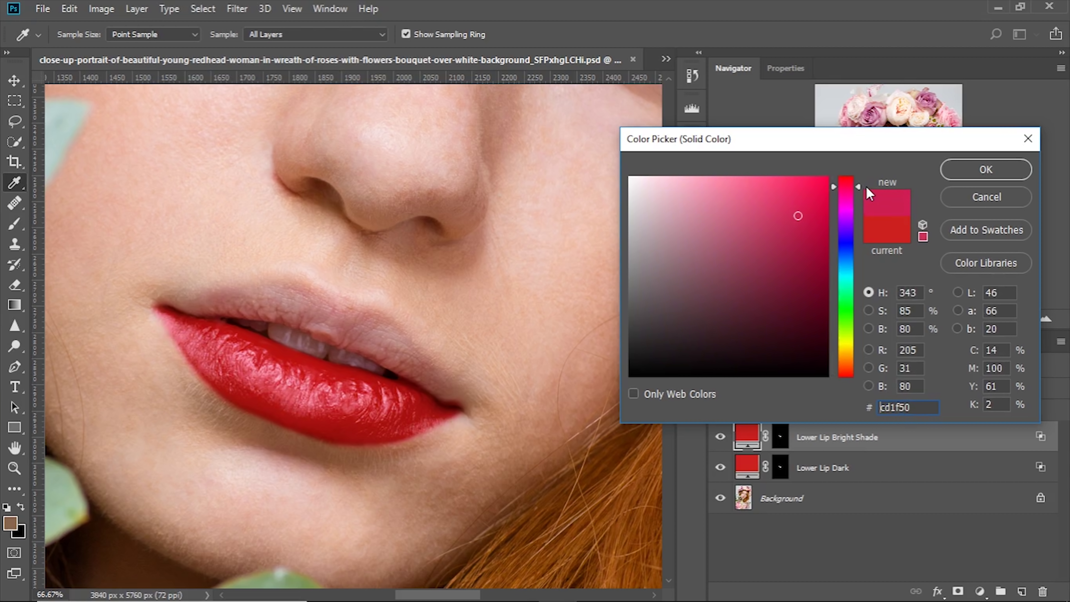
pyautogui.click(869, 329)
pyautogui.moveTo(856, 215); pyautogui.dragTo(856, 187)
pyautogui.click(869, 310)
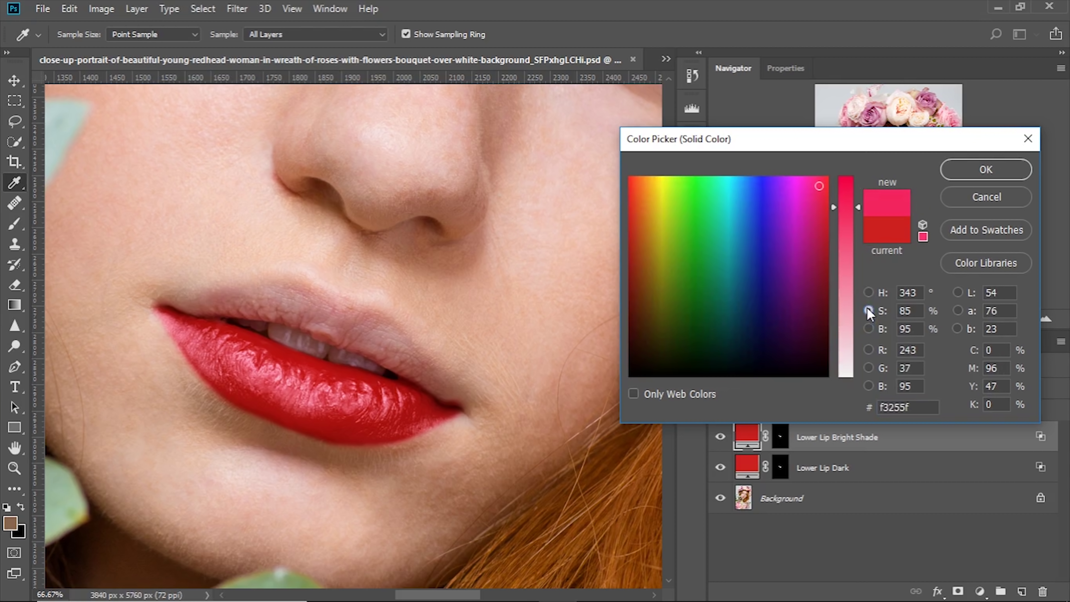
pyautogui.moveTo(858, 206)
pyautogui.mouseDown()
pyautogui.moveTo(854, 169)
pyautogui.moveTo(860, 216)
pyautogui.moveTo(857, 188)
pyautogui.mouseUp()
pyautogui.click(867, 292)
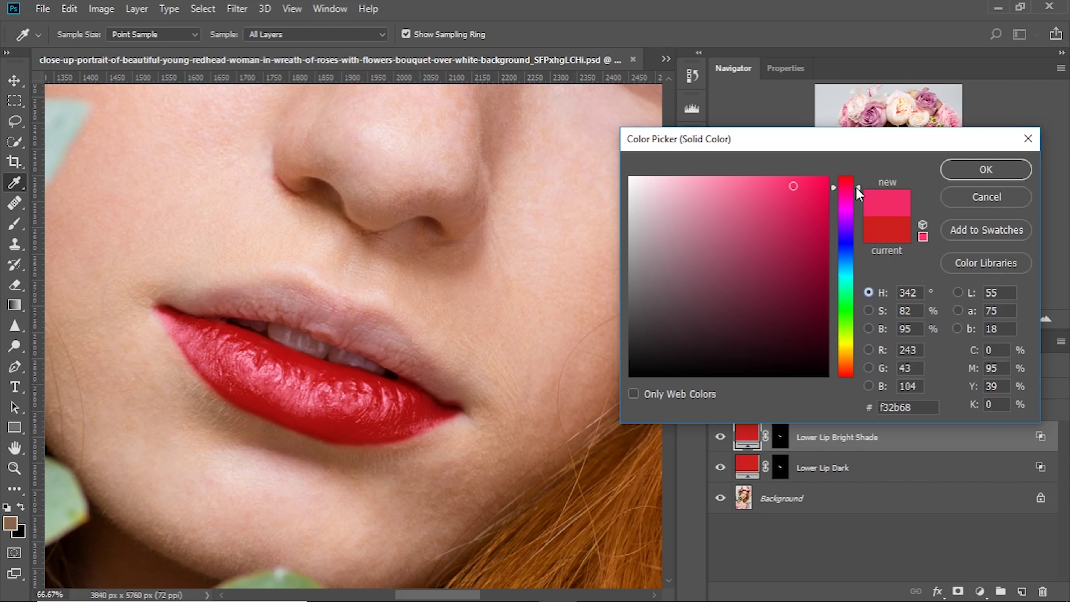
pyautogui.click(986, 169)
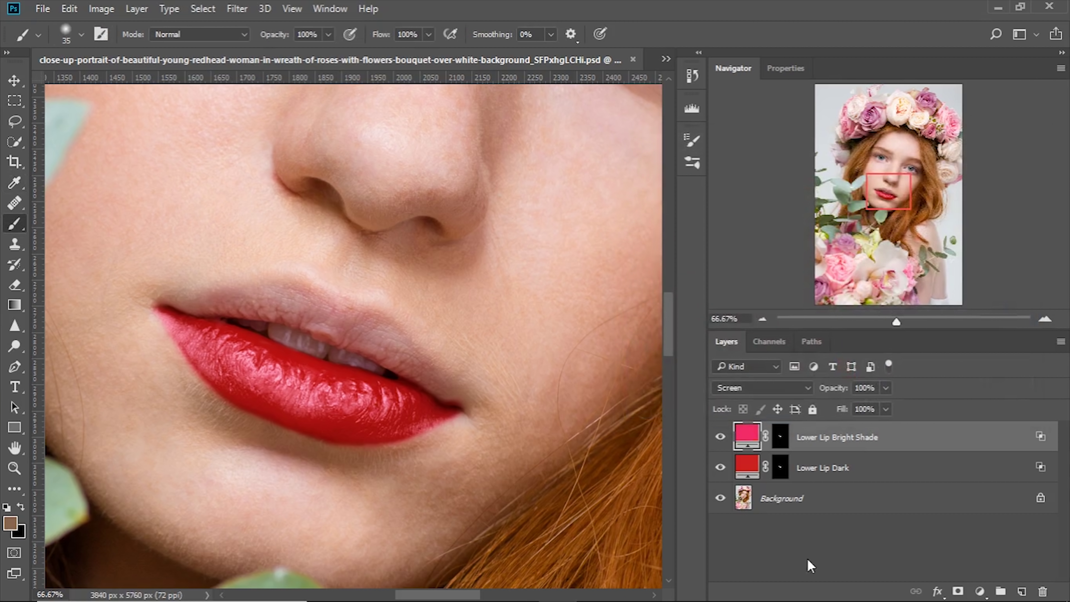
# Step: Shift the Bright Shade fill's hue slightly toward red and compare the lip with that layer hidden and shown
pyautogui.doubleClick(747, 442)
pyautogui.moveTo(857, 186); pyautogui.dragTo(857, 183)
pyautogui.click(958, 171)
pyautogui.press('b')
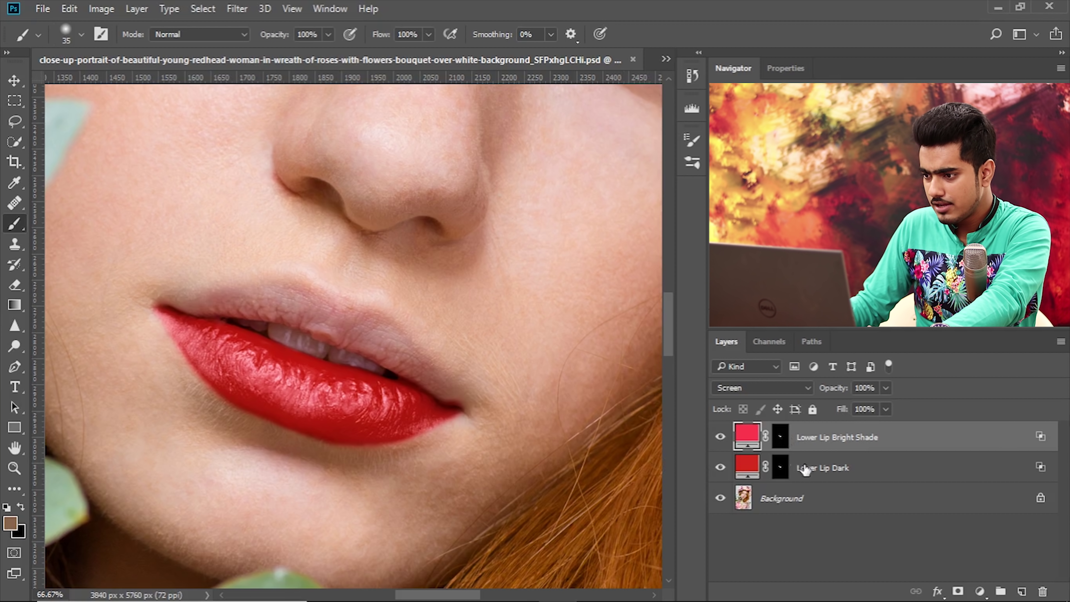
pyautogui.click(720, 438)
pyautogui.click(719, 437)
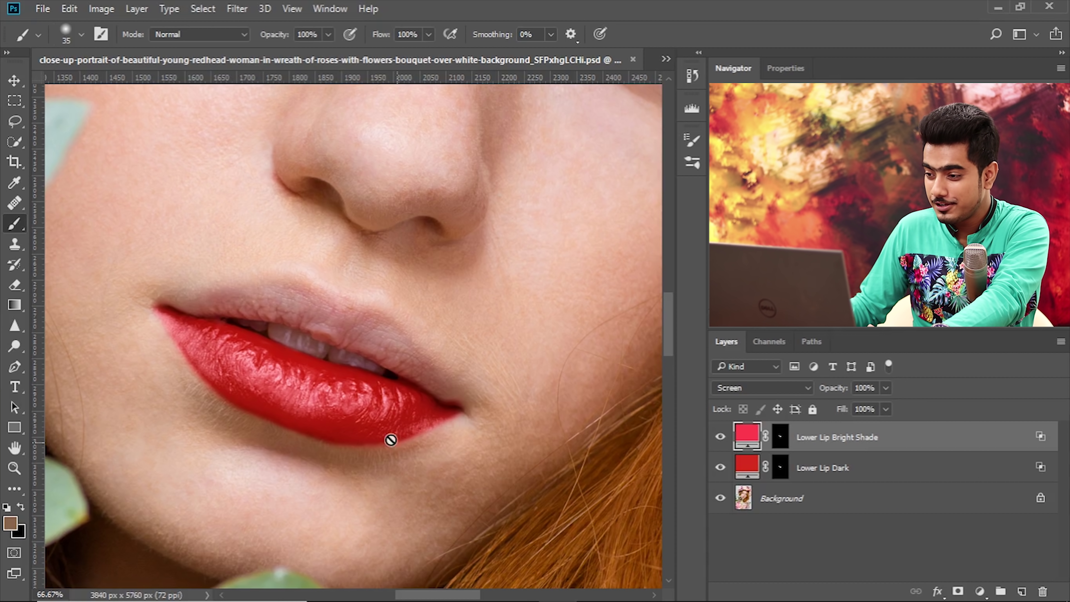
# Step: On the Lower Lip Bright Shade mask, paint black with an 86 px brush along the lip's outer edge from corner to corner
pyautogui.click(776, 438)
pyautogui.press('d')
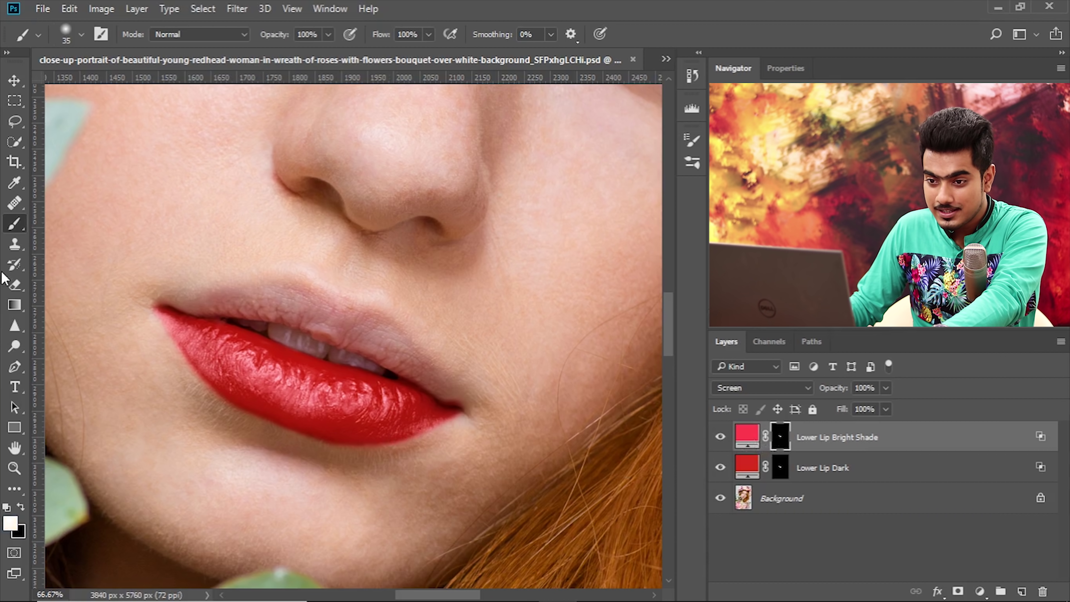
pyautogui.moveTo(179, 411); pyautogui.dragTo(200, 410)
pyautogui.moveTo(148, 310)
pyautogui.mouseDown()
pyautogui.moveTo(183, 351)
pyautogui.moveTo(154, 329)
pyautogui.mouseUp()
pyautogui.press('x')
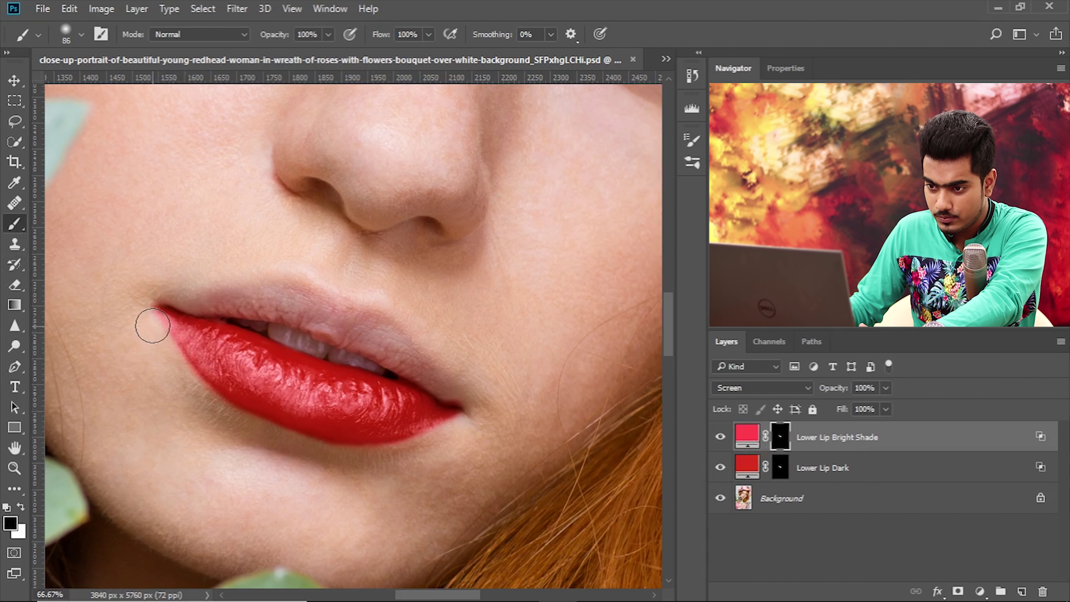
pyautogui.moveTo(156, 326)
pyautogui.mouseDown()
pyautogui.moveTo(215, 406)
pyautogui.moveTo(292, 439)
pyautogui.moveTo(385, 456)
pyautogui.moveTo(447, 440)
pyautogui.mouseUp()
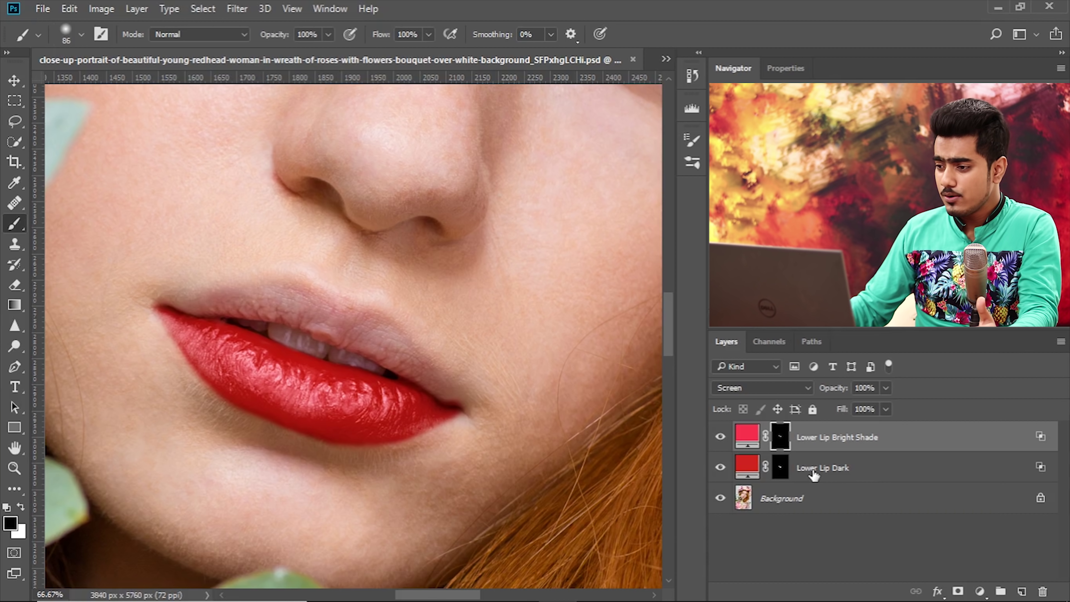
# Step: Duplicate the Lower Lip Dark layer and place the copy directly above the Background layer
pyautogui.click(847, 471)
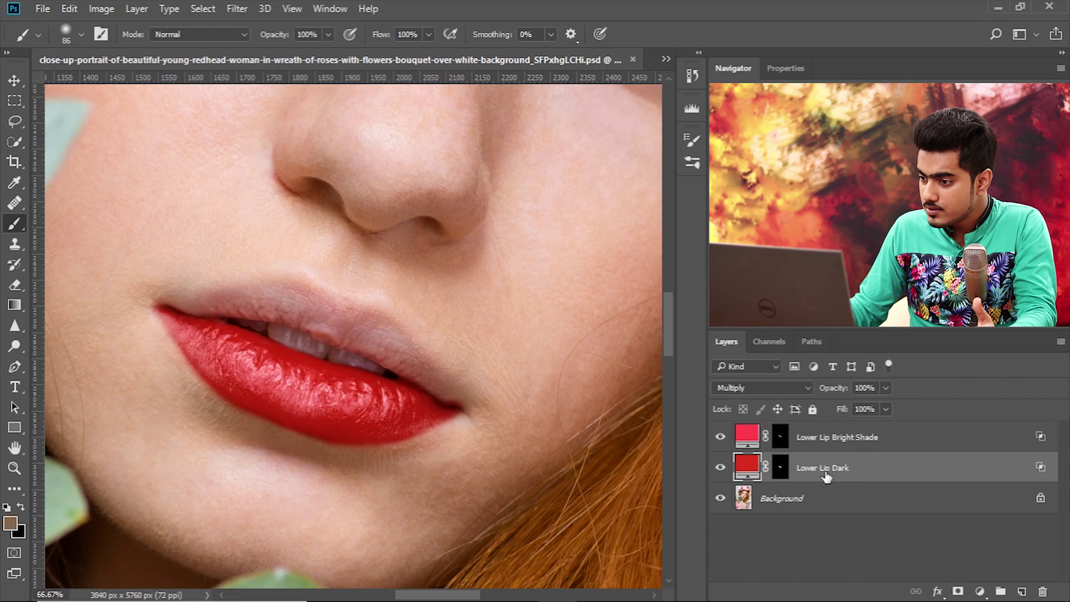
pyautogui.hotkey('ctrl', 'j')
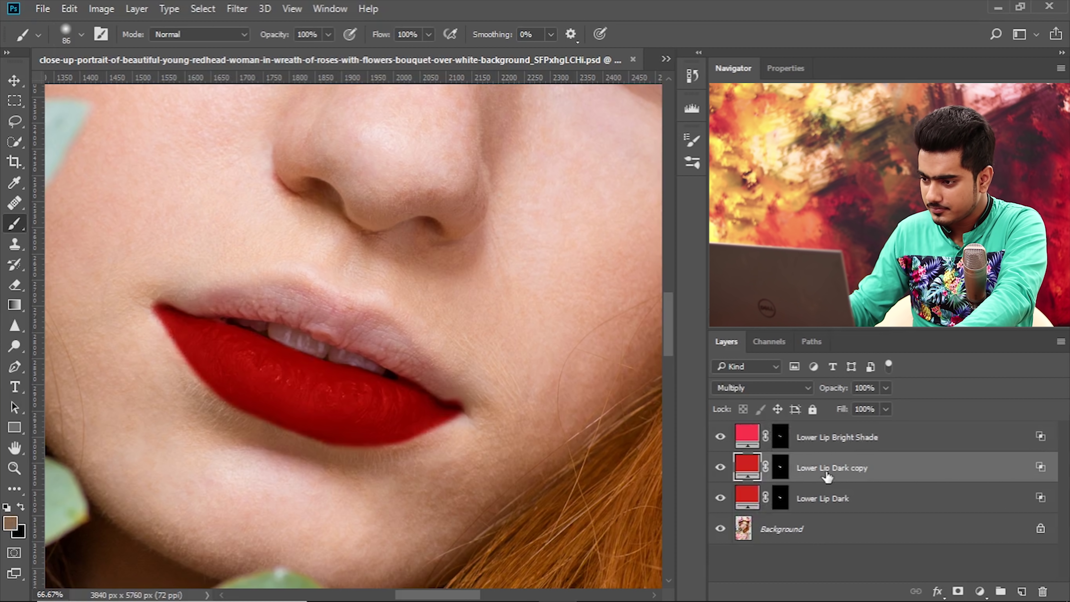
pyautogui.moveTo(833, 467); pyautogui.dragTo(847, 505)
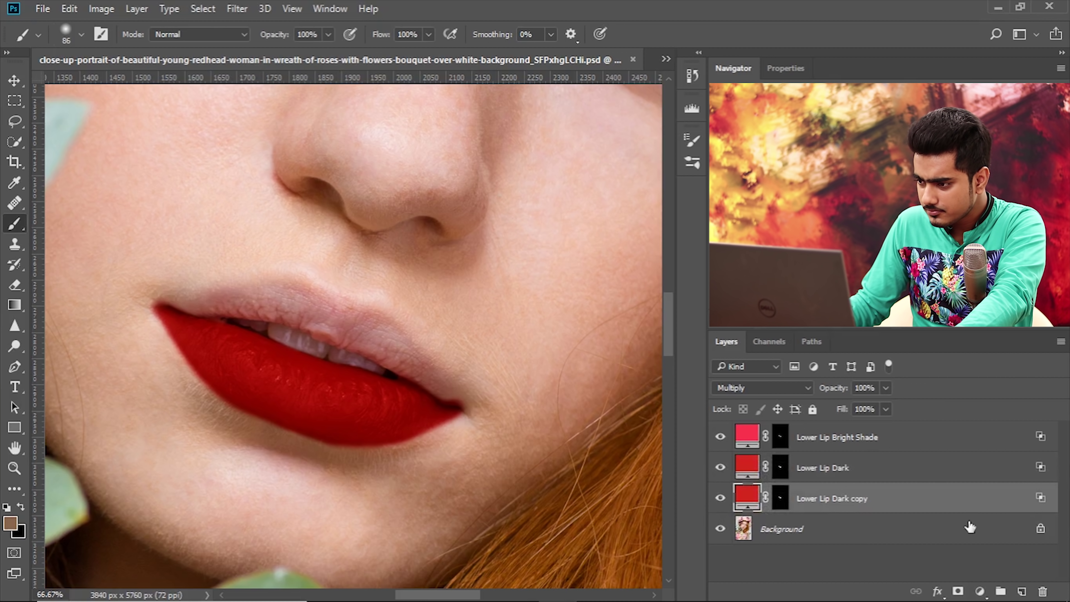
# Step: Split the Lower Lip Dark copy's Blend If Underlying Layer highlight threshold with its lower half at 123, and compare the layer hidden and shown
pyautogui.doubleClick(1035, 505)
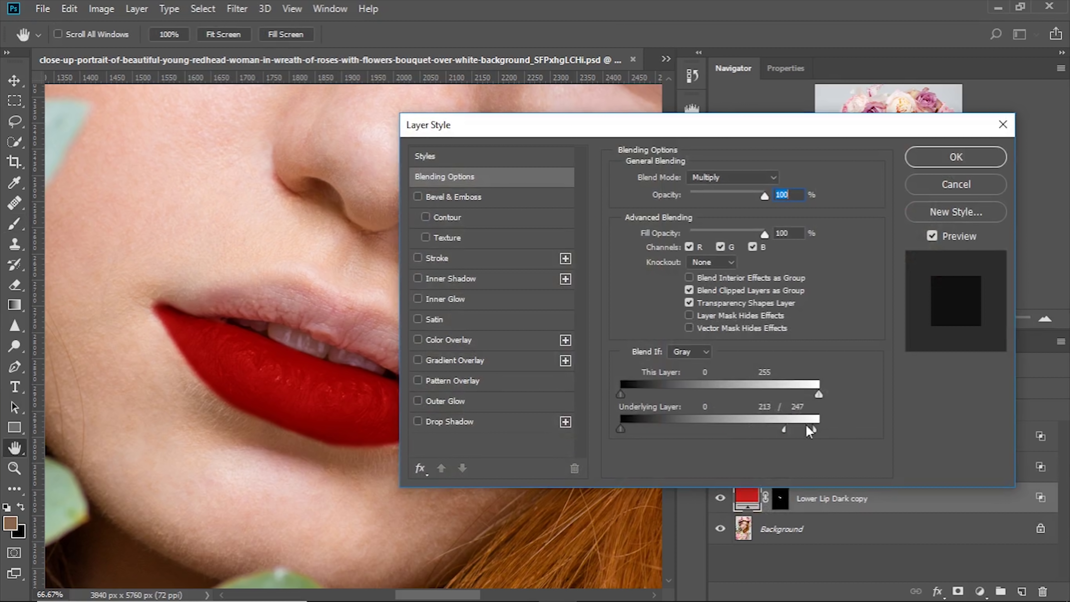
pyautogui.moveTo(814, 429); pyautogui.dragTo(735, 419)
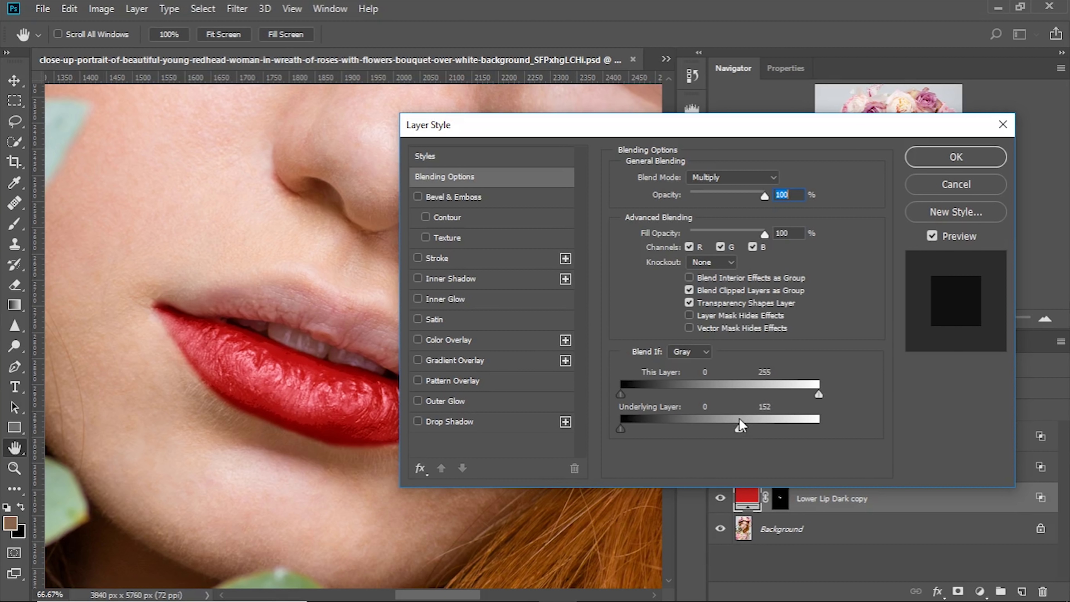
pyautogui.moveTo(740, 426); pyautogui.dragTo(714, 427)
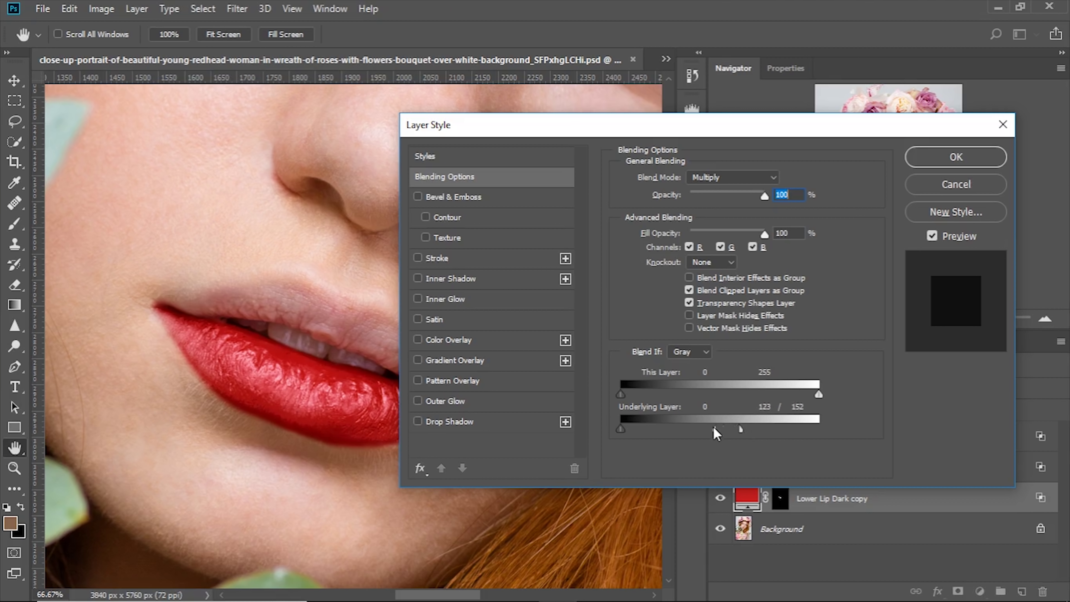
pyautogui.moveTo(740, 429)
pyautogui.mouseDown()
pyautogui.moveTo(775, 425)
pyautogui.moveTo(652, 427)
pyautogui.moveTo(755, 428)
pyautogui.mouseUp()
pyautogui.click(937, 167)
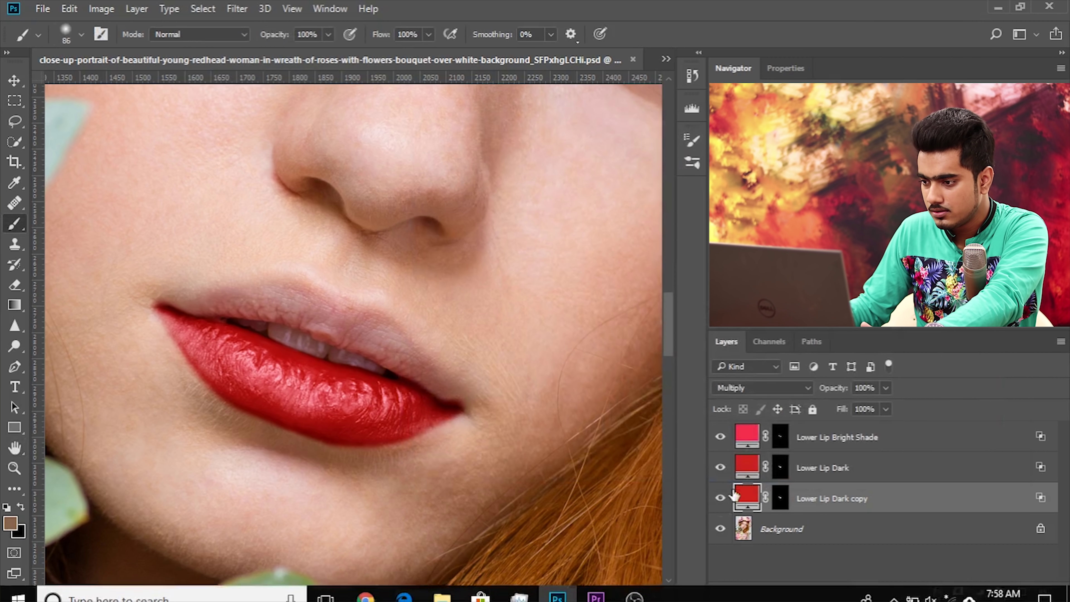
pyautogui.click(722, 498)
pyautogui.click(721, 498)
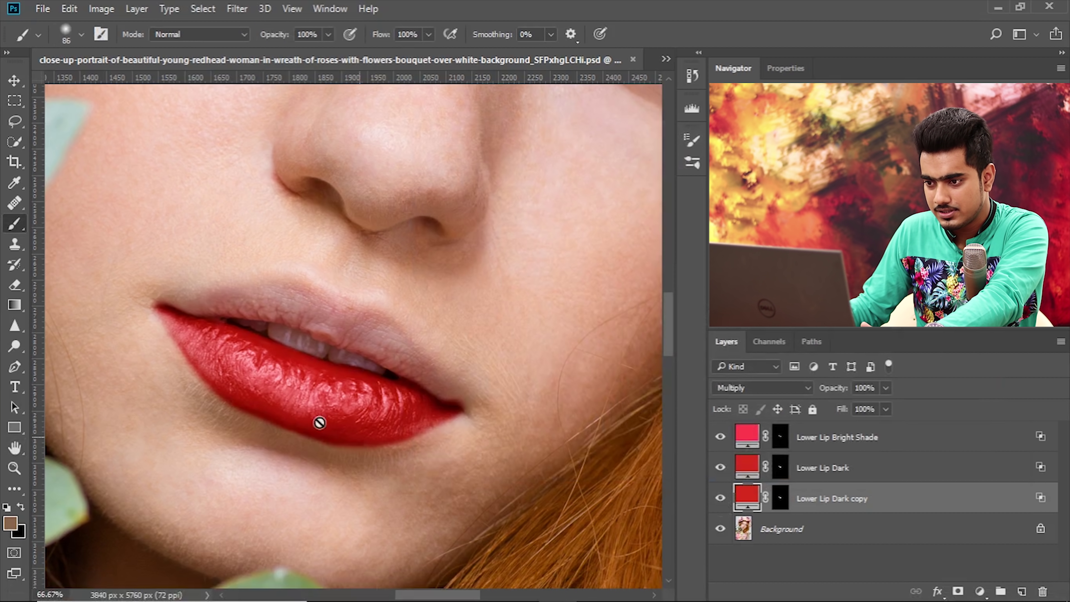
# Step: Reduce the Lower Lip Dark copy layer's opacity to 65%
pyautogui.hotkey('ctrl', '-')
pyautogui.hotkey('ctrl', '-')
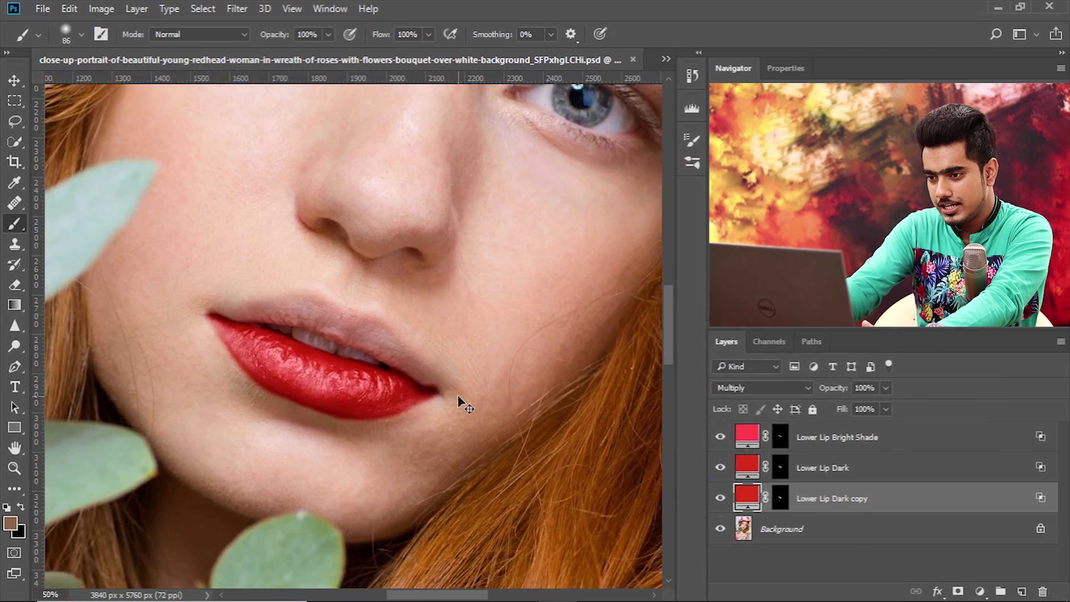
pyautogui.hotkey('ctrl', '+')
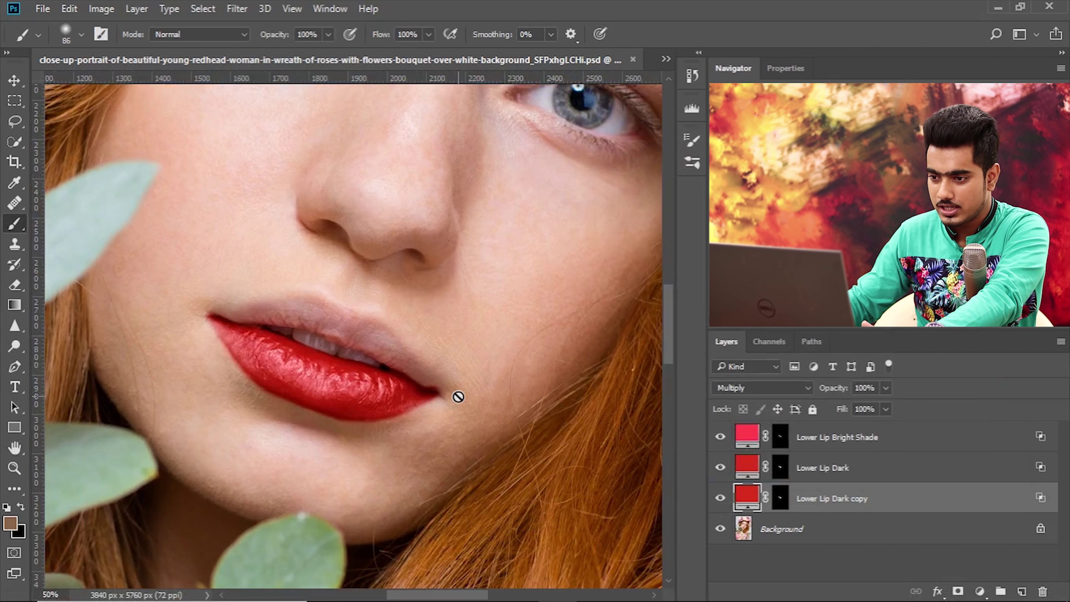
pyautogui.click(886, 389)
pyautogui.moveTo(889, 405)
pyautogui.mouseDown()
pyautogui.moveTo(851, 408)
pyautogui.moveTo(868, 405)
pyautogui.mouseUp()
pyautogui.click(872, 391)
pyautogui.write('65')
pyautogui.press('Return')
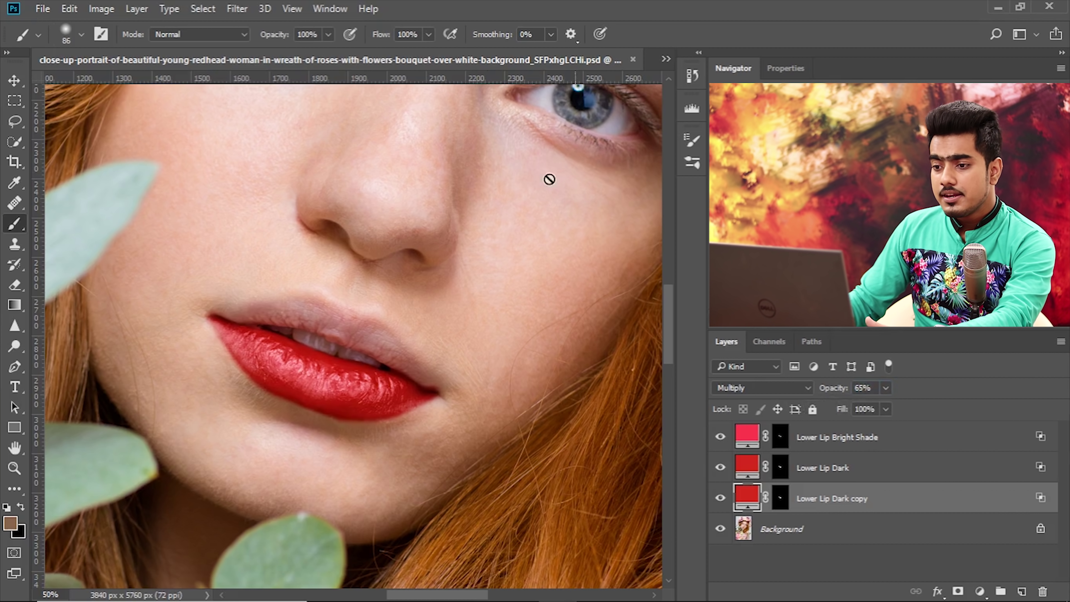
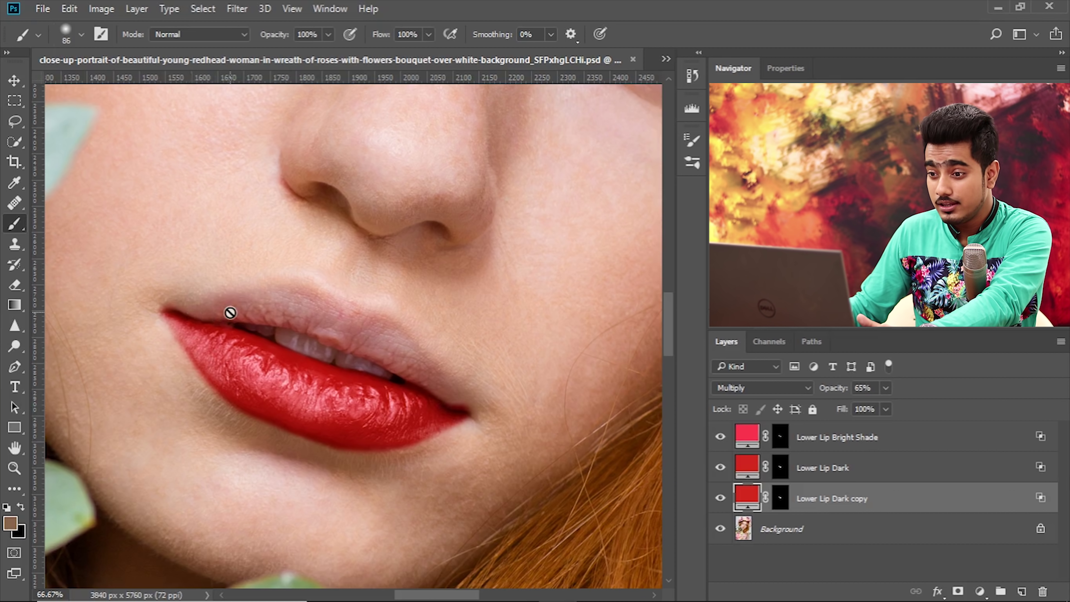
# Step: Change the Lower Lip Dark copy's fill color to the deeper red a70e0e
pyautogui.click(921, 441)
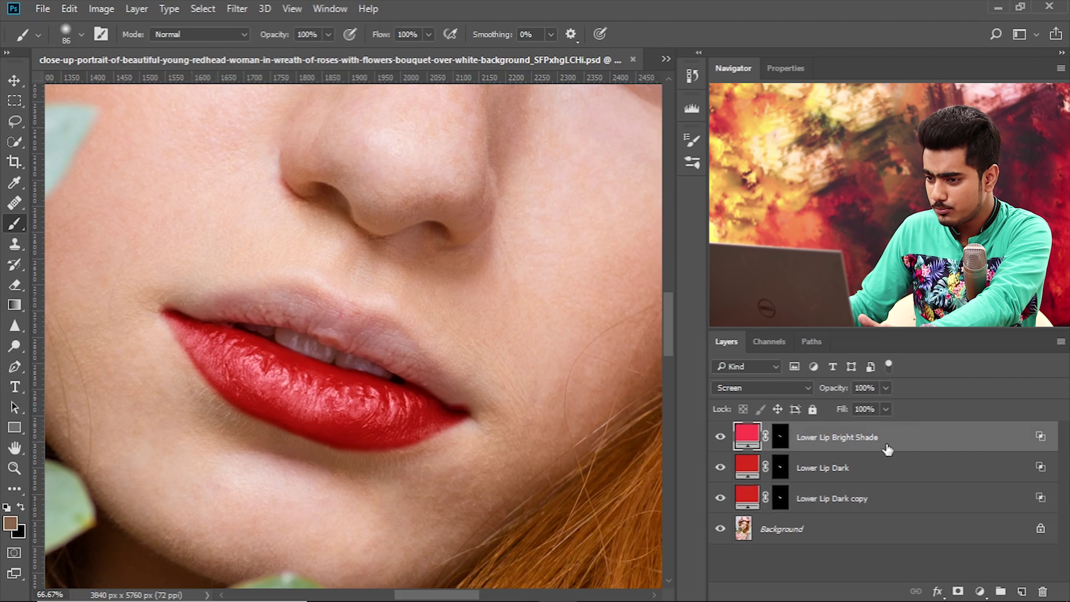
pyautogui.click(744, 498)
pyautogui.doubleClick(744, 498)
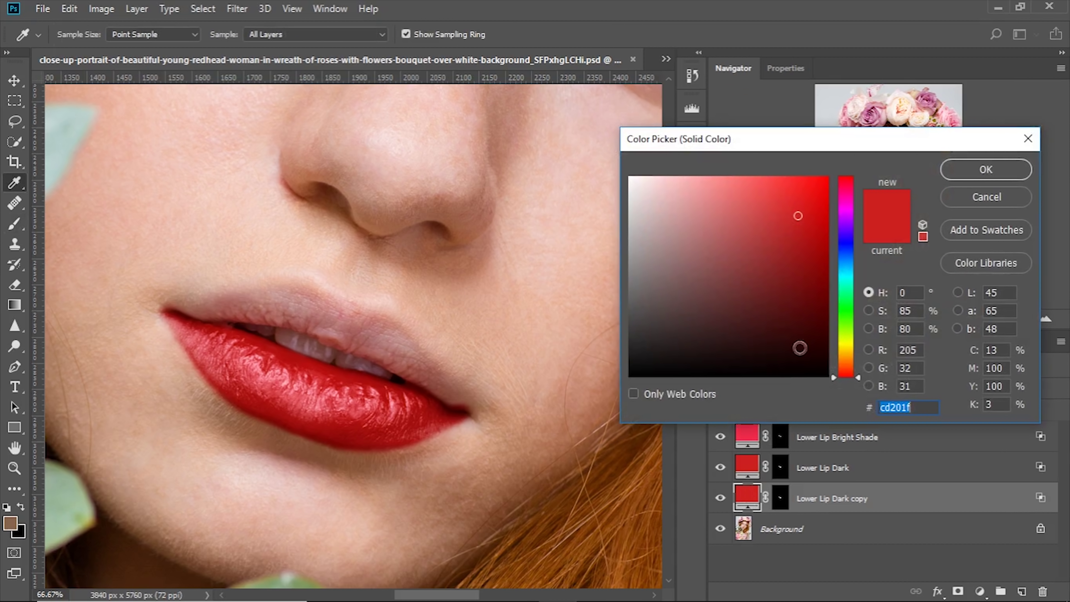
pyautogui.moveTo(857, 375); pyautogui.dragTo(851, 358)
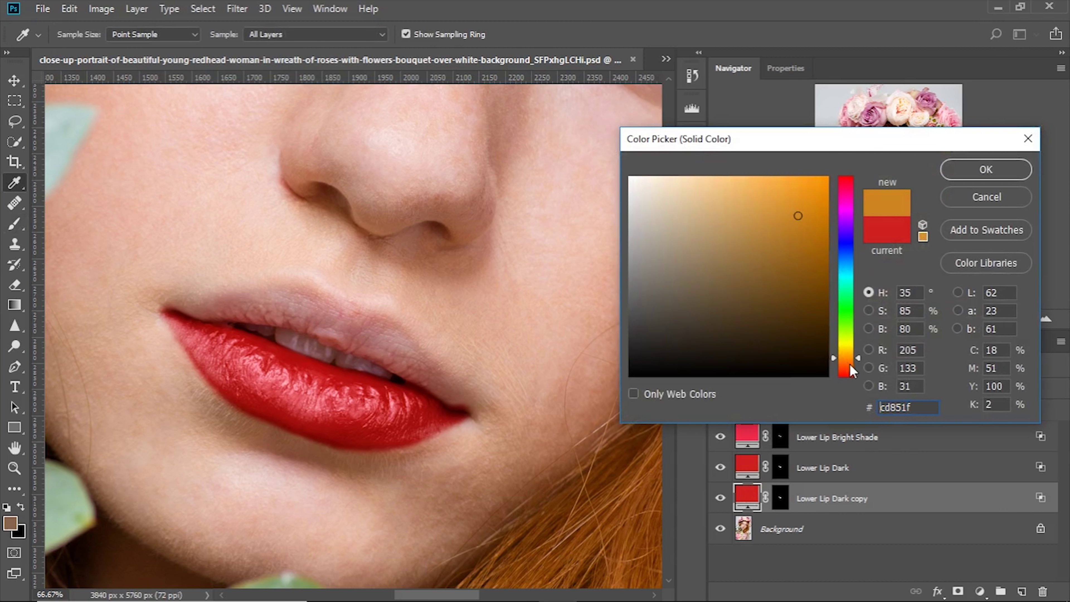
pyautogui.moveTo(857, 206); pyautogui.dragTo(877, 233)
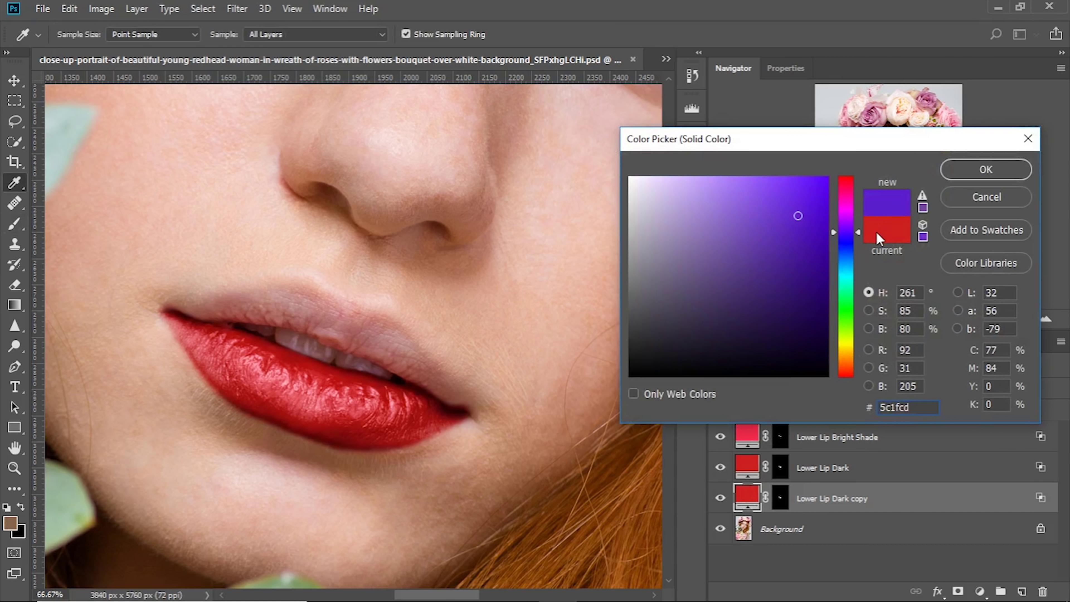
pyautogui.moveTo(859, 374); pyautogui.dragTo(863, 415)
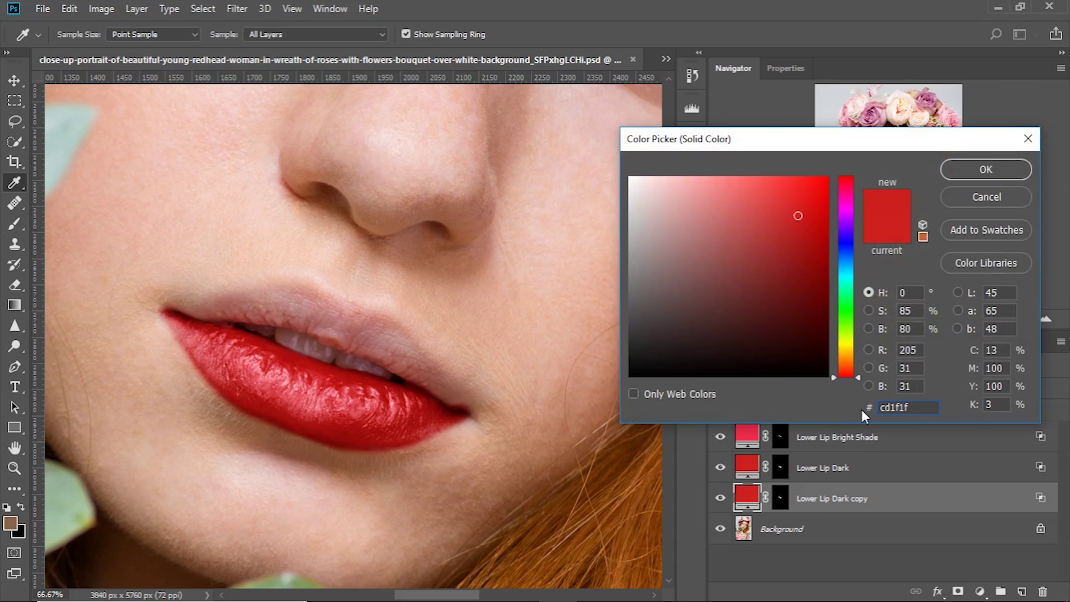
pyautogui.click(868, 310)
pyautogui.moveTo(856, 204)
pyautogui.mouseDown()
pyautogui.moveTo(856, 183)
pyautogui.moveTo(855, 194)
pyautogui.mouseUp()
pyautogui.click(869, 329)
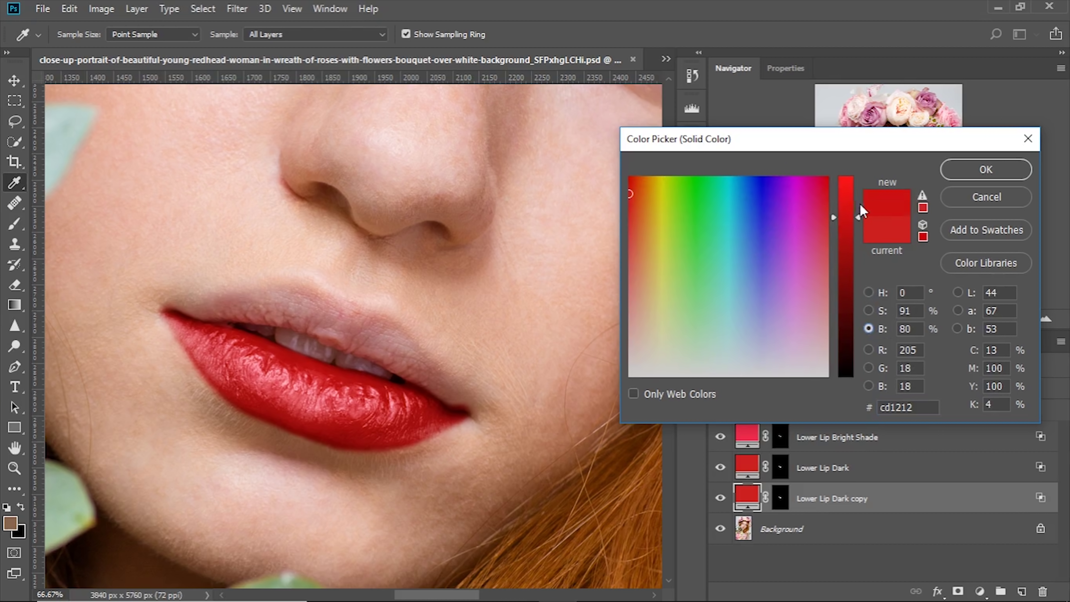
pyautogui.moveTo(856, 239); pyautogui.dragTo(856, 246)
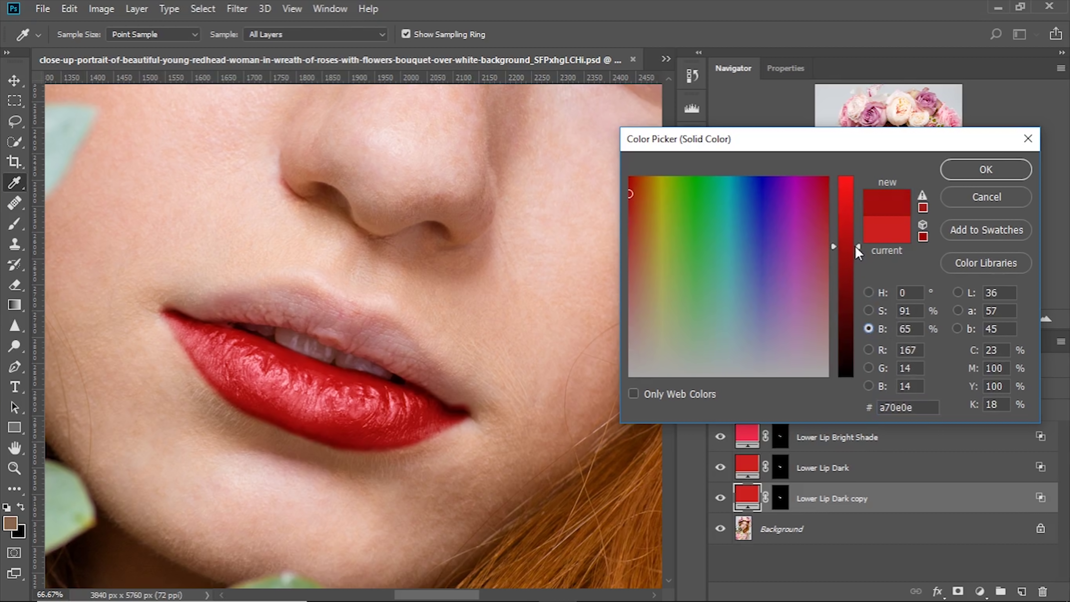
pyautogui.click(972, 171)
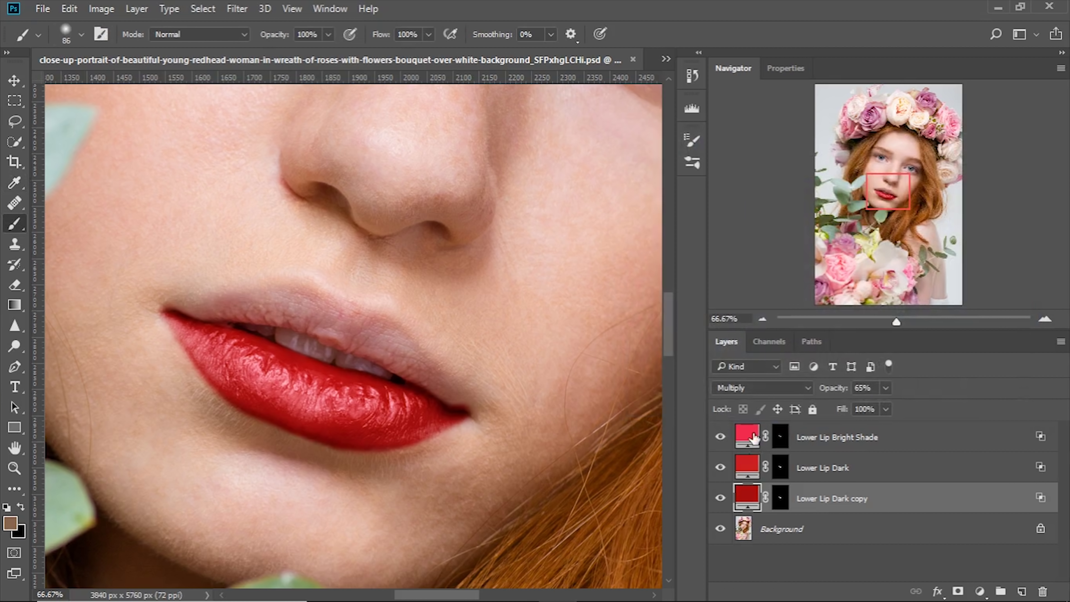
# Step: Add a Solid Color layer in cd201f above Lower Lip Bright Shade and invert its mask to black
pyautogui.click(864, 443)
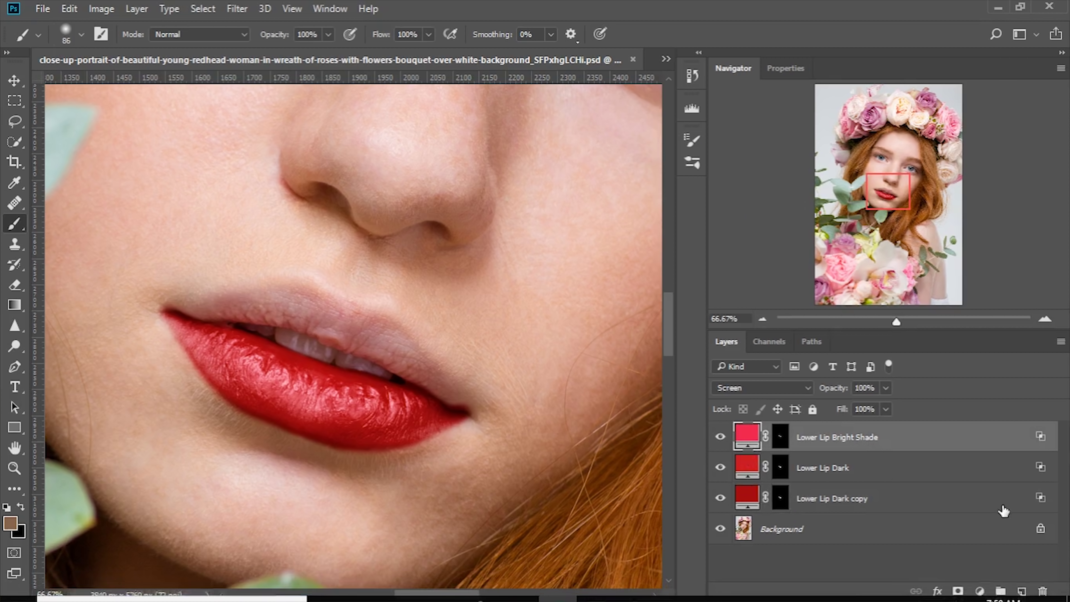
pyautogui.click(981, 591)
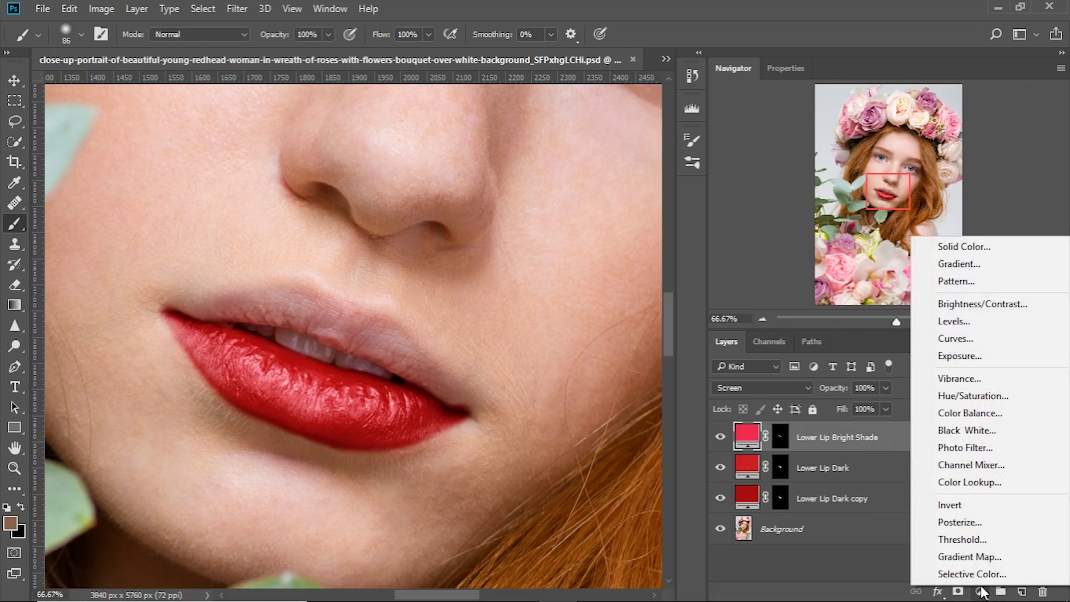
pyautogui.click(961, 248)
pyautogui.write('cd201f')
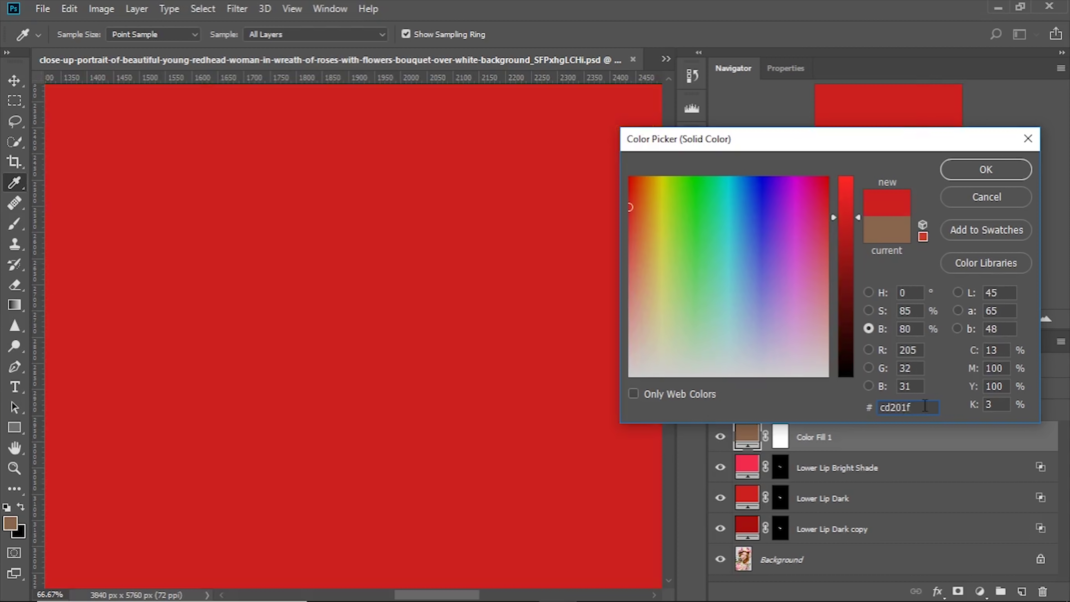
pyautogui.click(981, 169)
pyautogui.press('b')
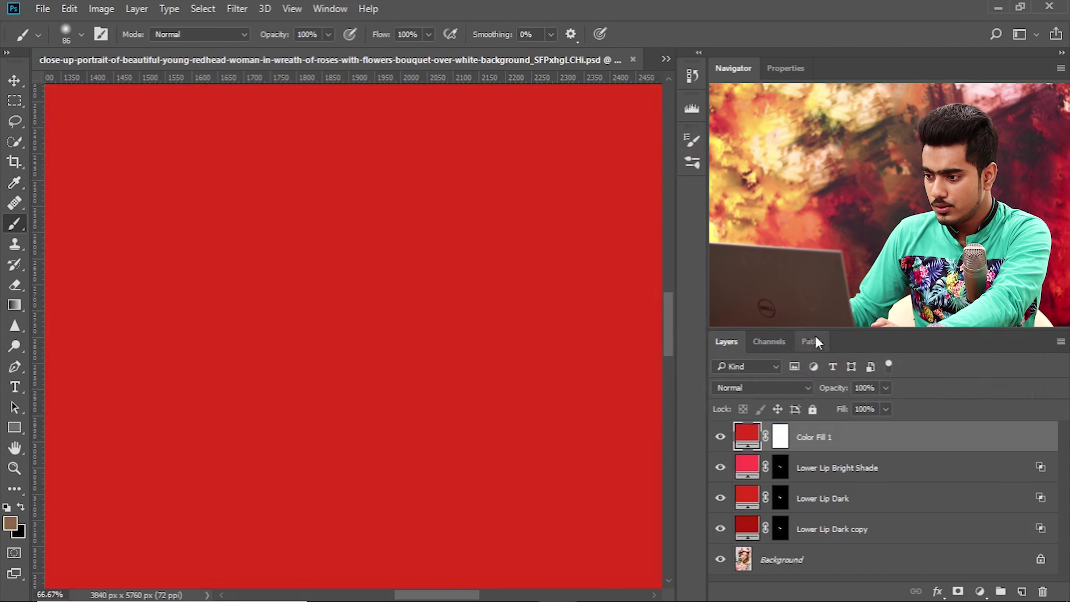
pyautogui.click(780, 437)
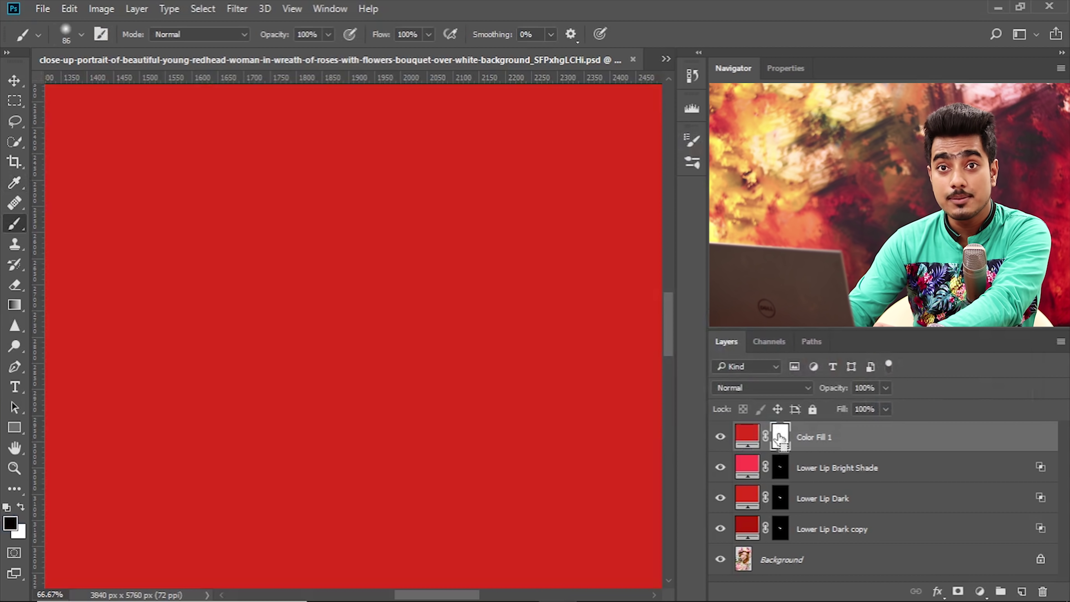
pyautogui.hotkey('ctrl', 'i')
# Step: Paint white on the new fill's mask with a 37 px brush along the upper lip's left corner, and set the layer to Multiply
pyautogui.hotkey('ctrl', '+')
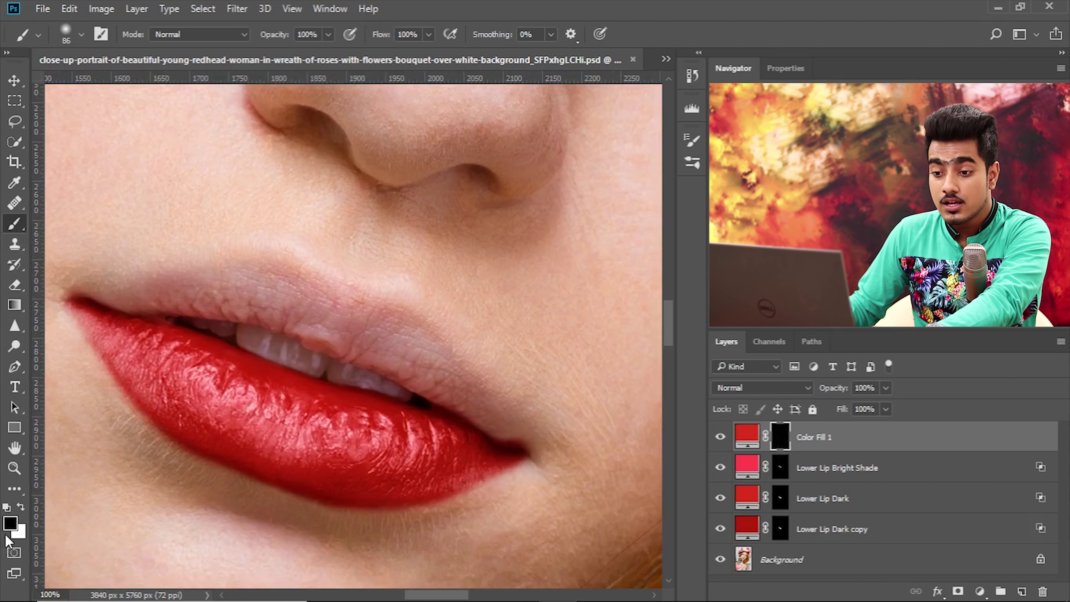
pyautogui.press('x')
pyautogui.hscroll(-3, 229, 406)
pyautogui.scroll(2, 229, 406)
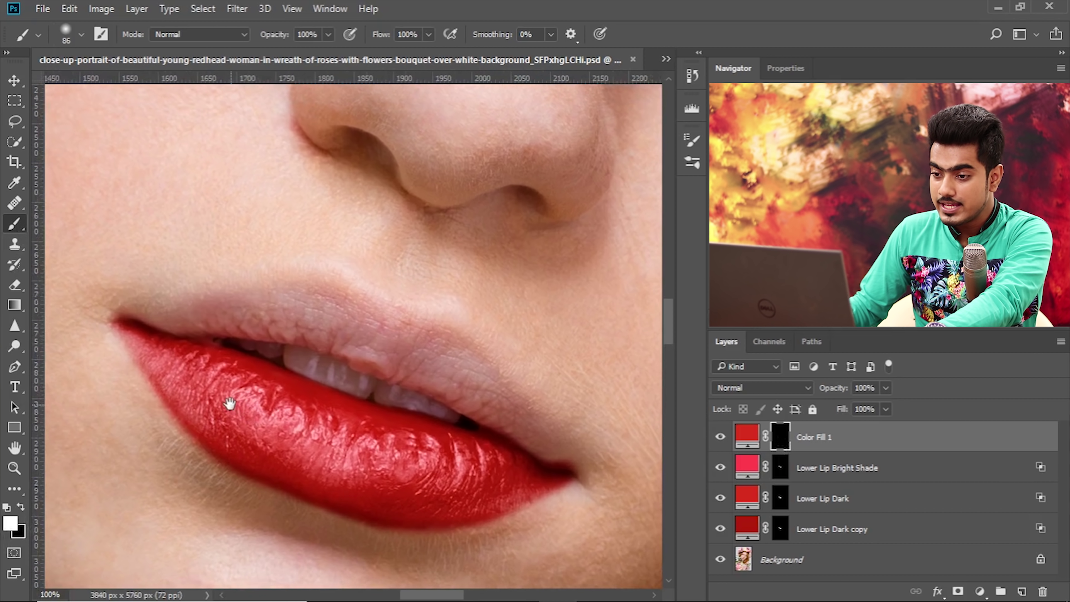
pyautogui.hotkey('ctrl', '+')
pyautogui.moveTo(275, 358); pyautogui.dragTo(375, 359)
pyautogui.keyDown('alt'); pyautogui.rightClick(172, 304); pyautogui.keyUp('alt')
pyautogui.moveTo(124, 311); pyautogui.dragTo(345, 280)
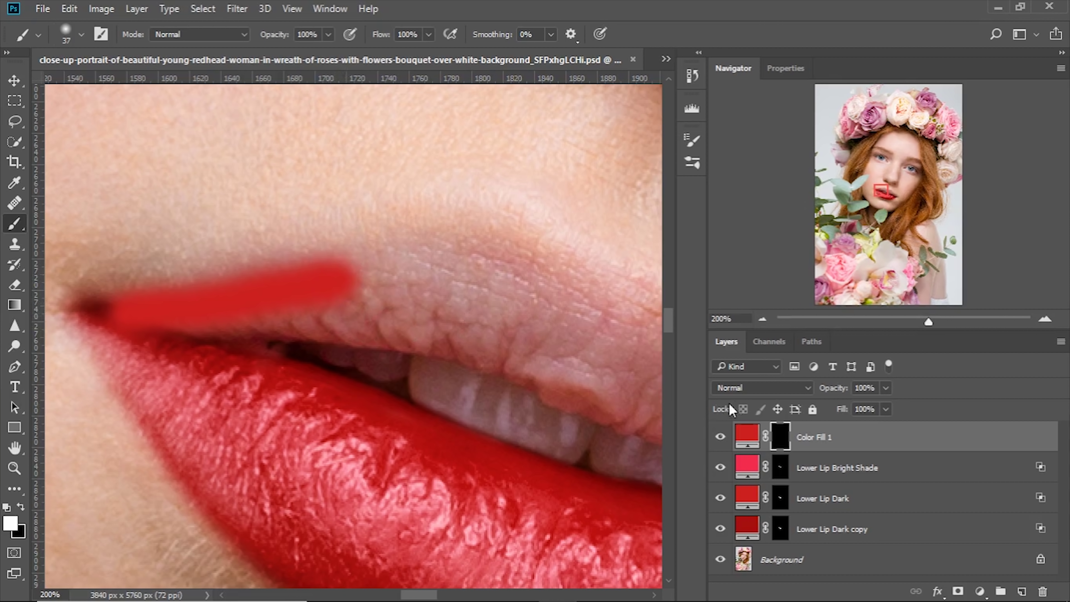
pyautogui.click(754, 387)
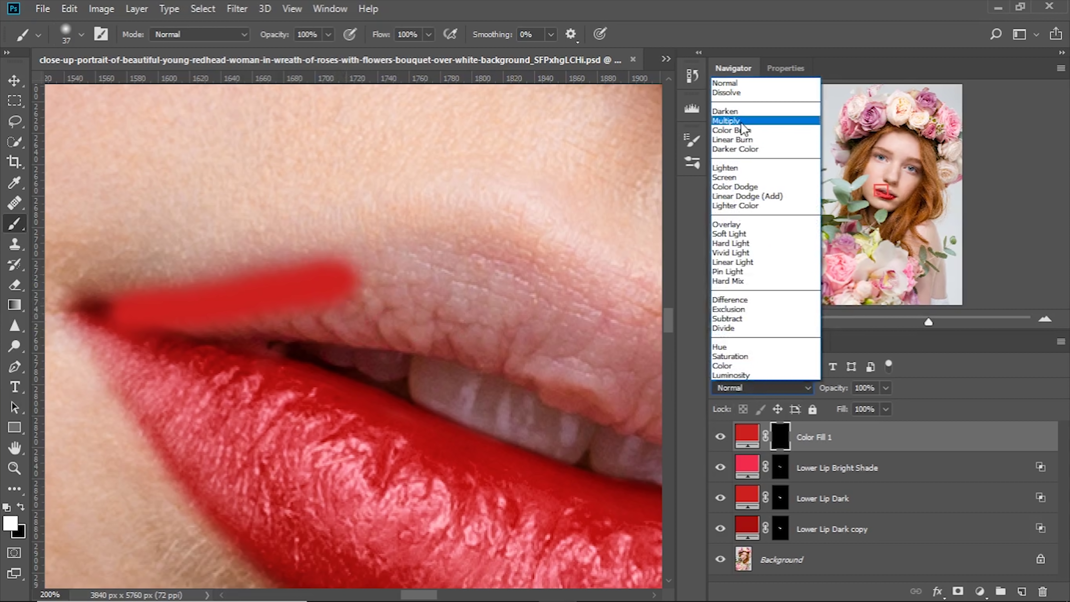
pyautogui.click(741, 120)
# Step: Extend the white mask painting along the upper lip's outer edge from the left corner toward the first peak
pyautogui.moveTo(408, 396); pyautogui.dragTo(372, 409)
pyautogui.keyDown('alt'); pyautogui.rightClick(287, 306); pyautogui.keyUp('alt')
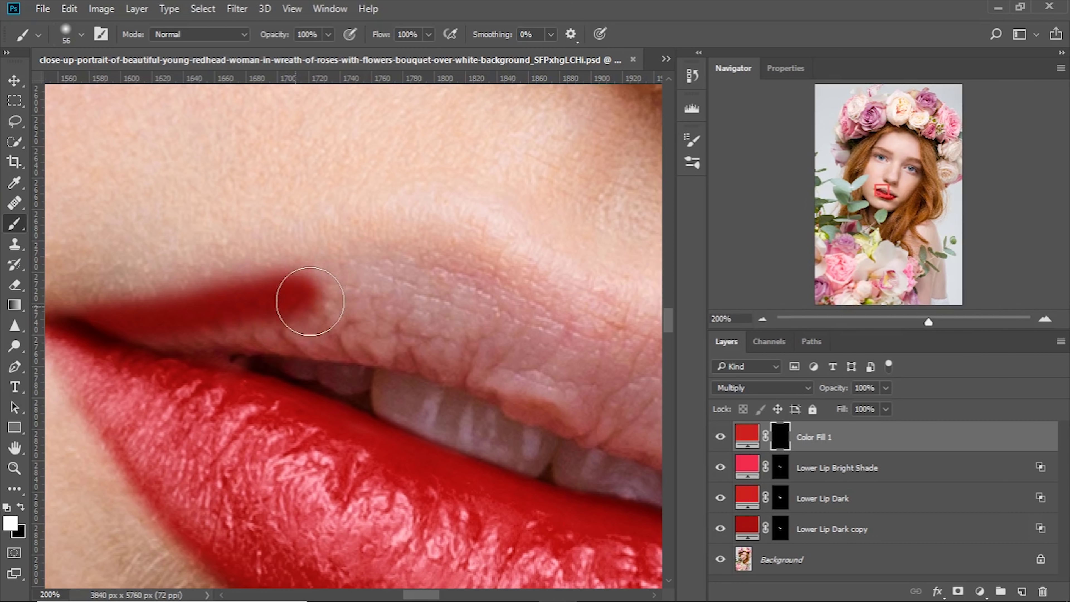
pyautogui.moveTo(312, 298)
pyautogui.mouseDown()
pyautogui.moveTo(439, 278)
pyautogui.moveTo(337, 311)
pyautogui.moveTo(243, 313)
pyautogui.moveTo(127, 338)
pyautogui.mouseUp()
pyautogui.keyDown('alt'); pyautogui.rightClick(315, 301); pyautogui.keyUp('alt')
pyautogui.moveTo(432, 303)
pyautogui.mouseDown()
pyautogui.moveTo(375, 313)
pyautogui.moveTo(336, 339)
pyautogui.mouseUp()
# Step: Paint white on the mask over the rest of the upper lip to the right corner, using a soft brush of about 45 px
pyautogui.keyDown('alt'); pyautogui.rightClick(353, 306); pyautogui.keyUp('alt')
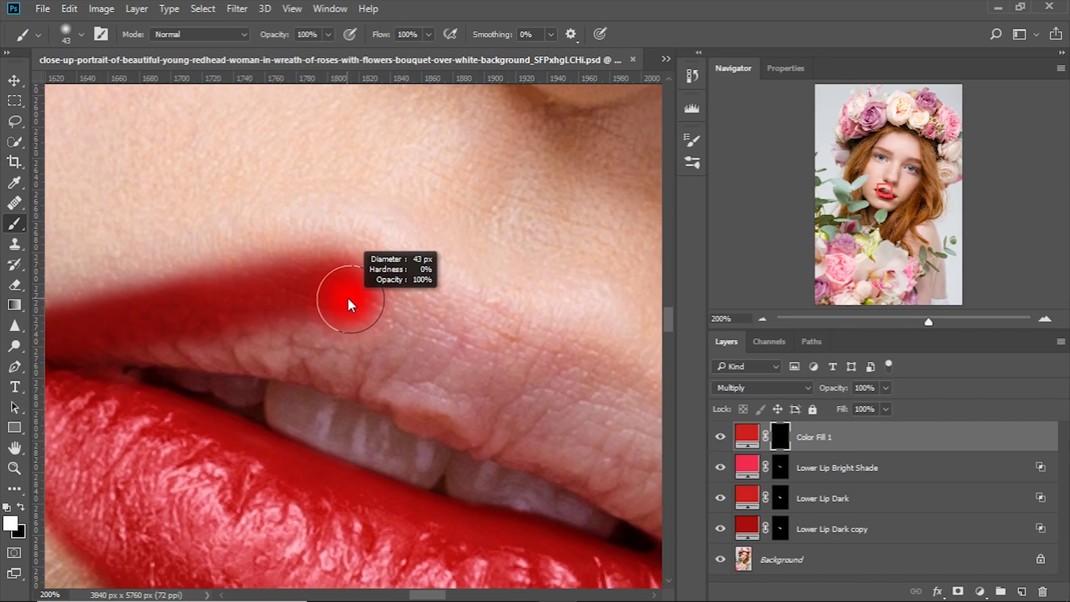
pyautogui.moveTo(349, 285); pyautogui.dragTo(484, 333)
pyautogui.moveTo(577, 329)
pyautogui.mouseDown()
pyautogui.moveTo(358, 298)
pyautogui.moveTo(366, 328)
pyautogui.mouseUp()
pyautogui.keyDown('alt'); pyautogui.rightClick(419, 389); pyautogui.keyUp('alt')
pyautogui.moveTo(415, 387)
pyautogui.mouseDown()
pyautogui.moveTo(528, 510)
pyautogui.moveTo(484, 405)
pyautogui.mouseUp()
pyautogui.moveTo(485, 405); pyautogui.dragTo(581, 505)
pyautogui.moveTo(581, 506)
pyautogui.mouseDown()
pyautogui.moveTo(535, 349)
pyautogui.moveTo(406, 304)
pyautogui.moveTo(548, 363)
pyautogui.mouseUp()
pyautogui.moveTo(548, 362)
pyautogui.mouseDown()
pyautogui.moveTo(219, 265)
pyautogui.moveTo(502, 402)
pyautogui.moveTo(525, 280)
pyautogui.moveTo(530, 454)
pyautogui.mouseUp()
pyautogui.moveTo(177, 181); pyautogui.dragTo(267, 255)
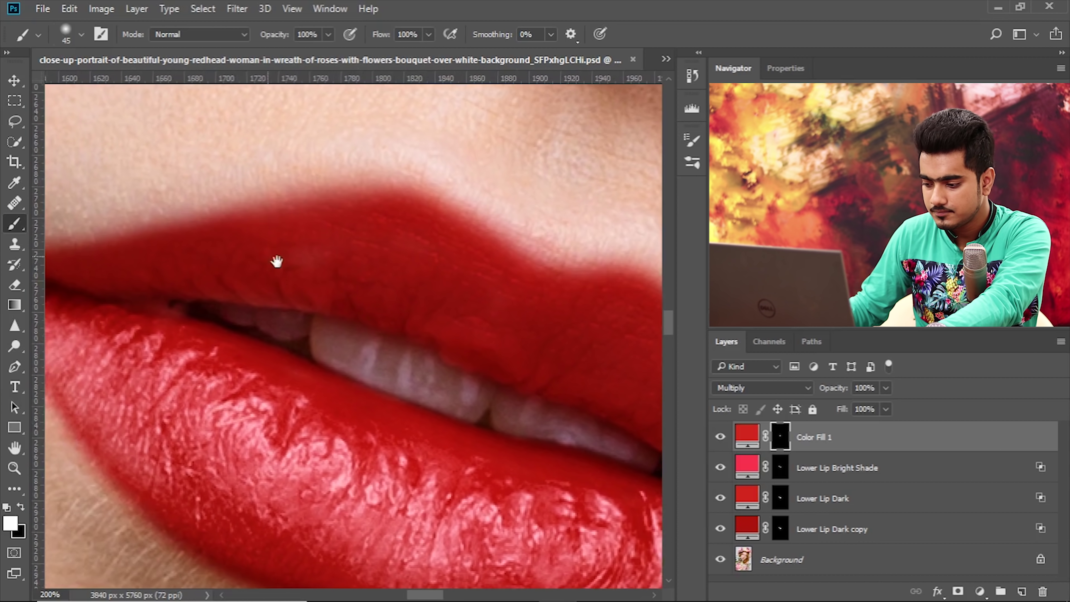
# Step: Examine the painted upper lip at full-face and close-up scale, checking its outer edge from corner to corner
pyautogui.hotkey('ctrl', '-')
pyautogui.hotkey('ctrl', '-')
pyautogui.hotkey('ctrl', '-')
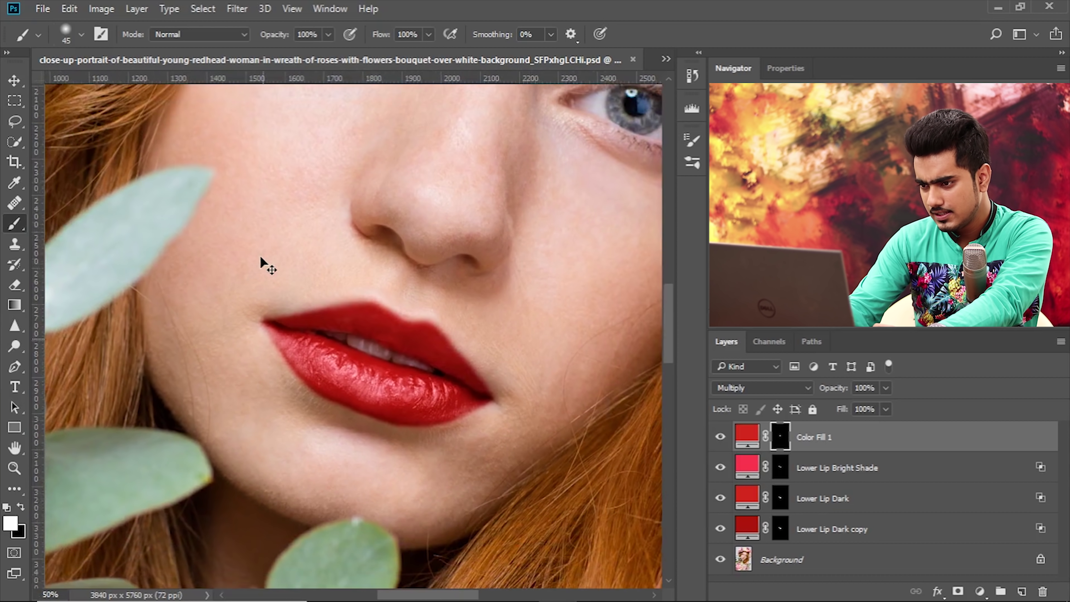
pyautogui.hotkey('ctrl', '-')
pyautogui.hotkey('ctrl', '+')
pyautogui.hotkey('ctrl', '+')
pyautogui.hotkey('ctrl', '+')
pyautogui.hotkey('ctrl', '+')
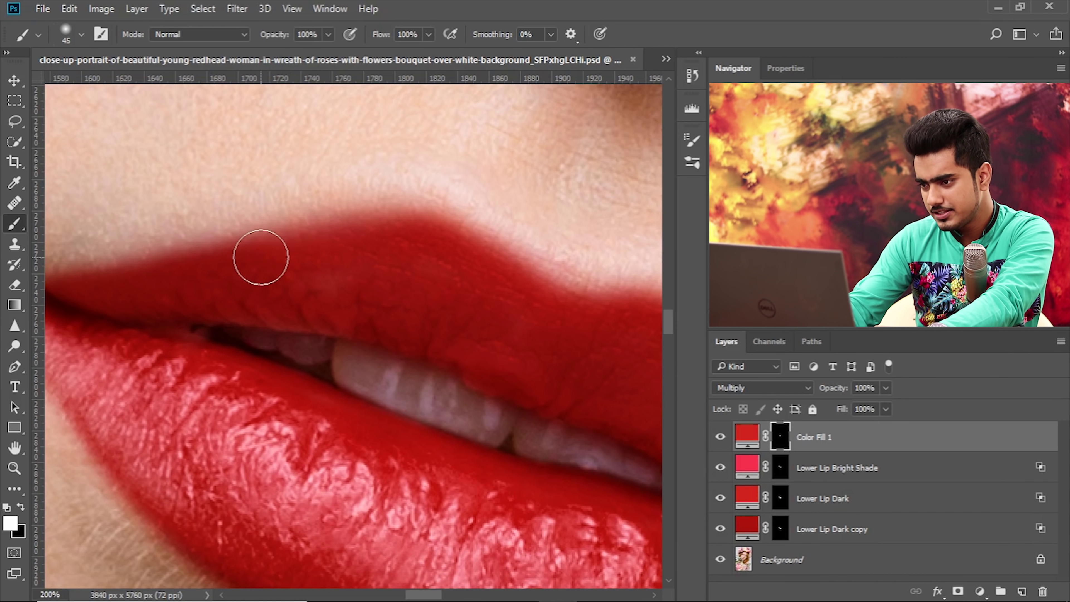
pyautogui.moveTo(258, 249); pyautogui.dragTo(155, 239)
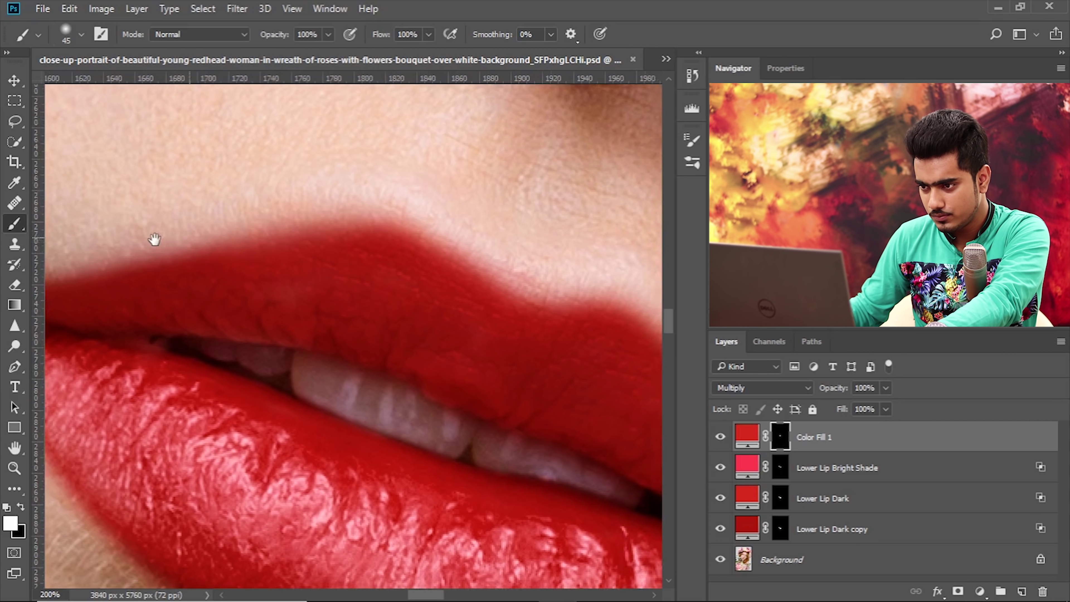
pyautogui.moveTo(474, 326); pyautogui.dragTo(553, 329)
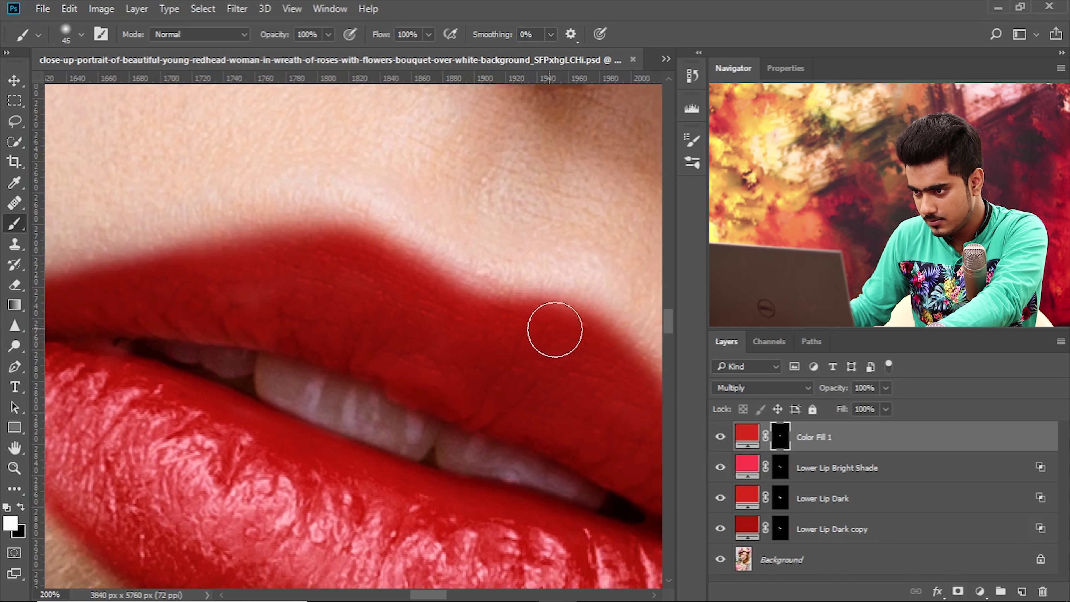
pyautogui.moveTo(270, 293); pyautogui.dragTo(399, 292)
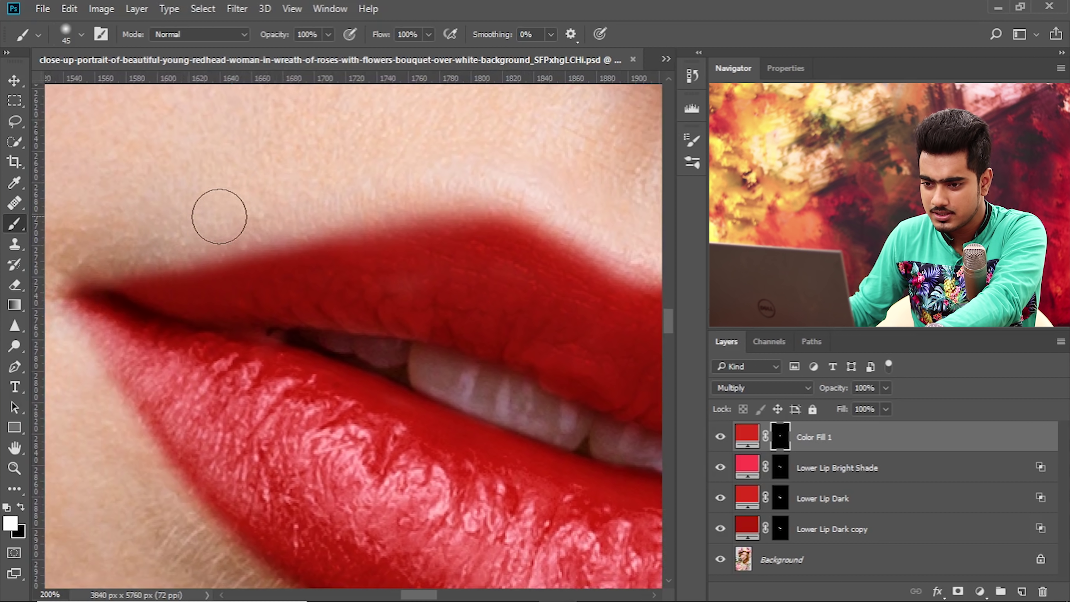
# Step: Clean up the upper lip's outer edge from corner to corner with black on the fill's mask, using a soft 34 px brush
pyautogui.press('x')
pyautogui.rightClick(148, 229)
pyautogui.keyDown('alt'); pyautogui.rightClick(110, 235); pyautogui.keyUp('alt')
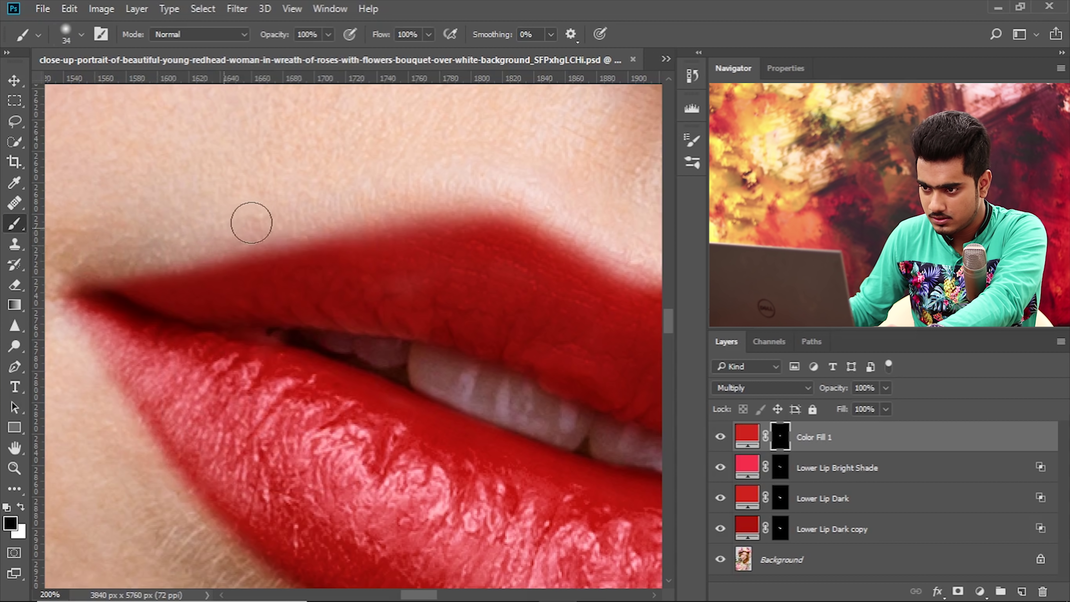
pyautogui.hscroll(5, 378, 198)
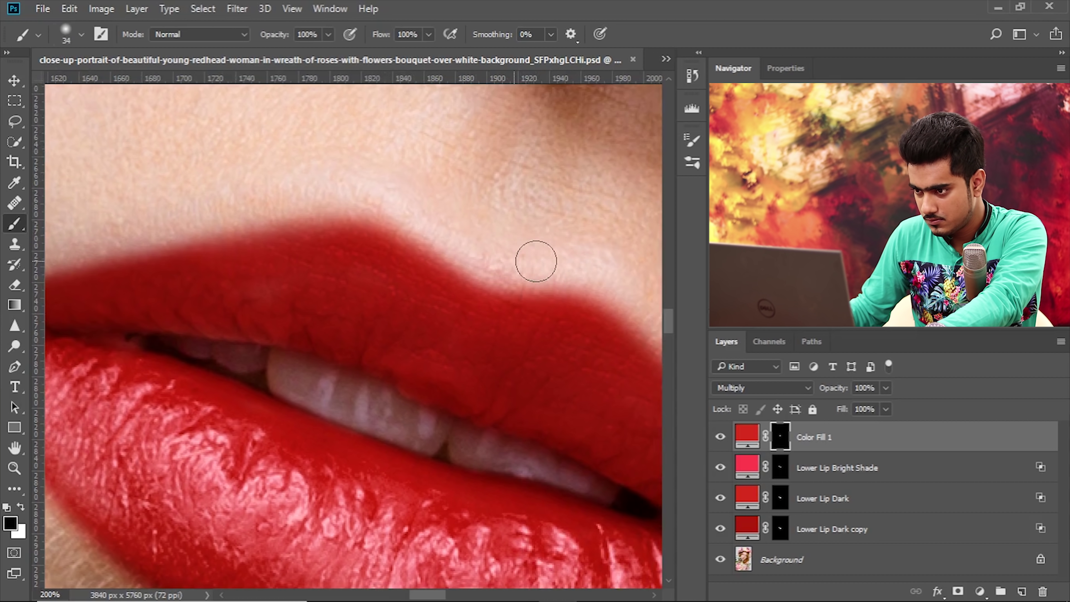
pyautogui.hscroll(8, 530, 256)
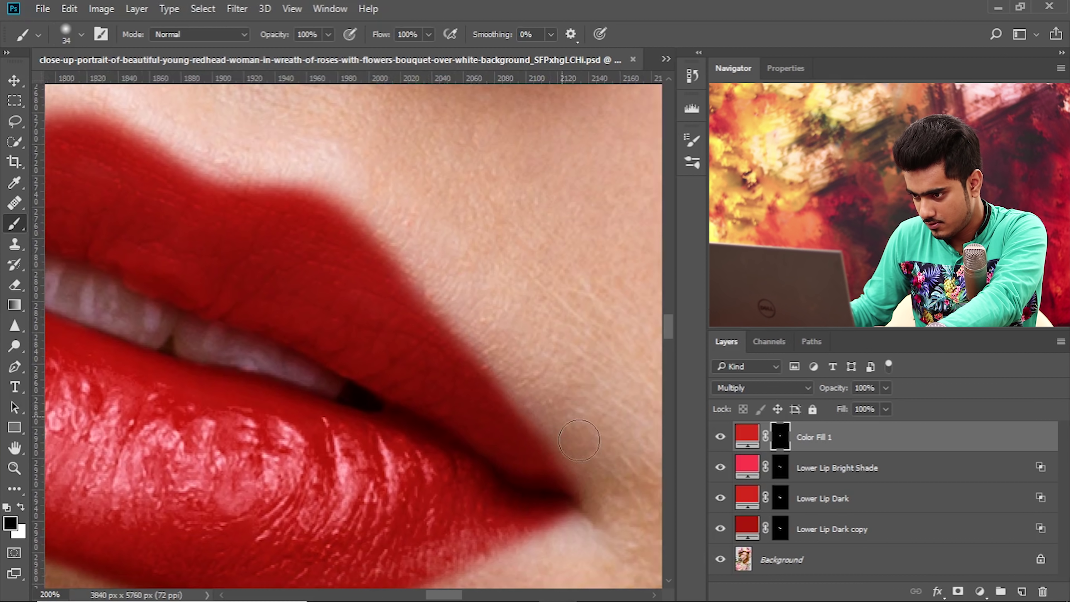
pyautogui.hotkey('ctrl', '-')
pyautogui.hotkey('ctrl', '-')
pyautogui.hotkey('ctrl', '-')
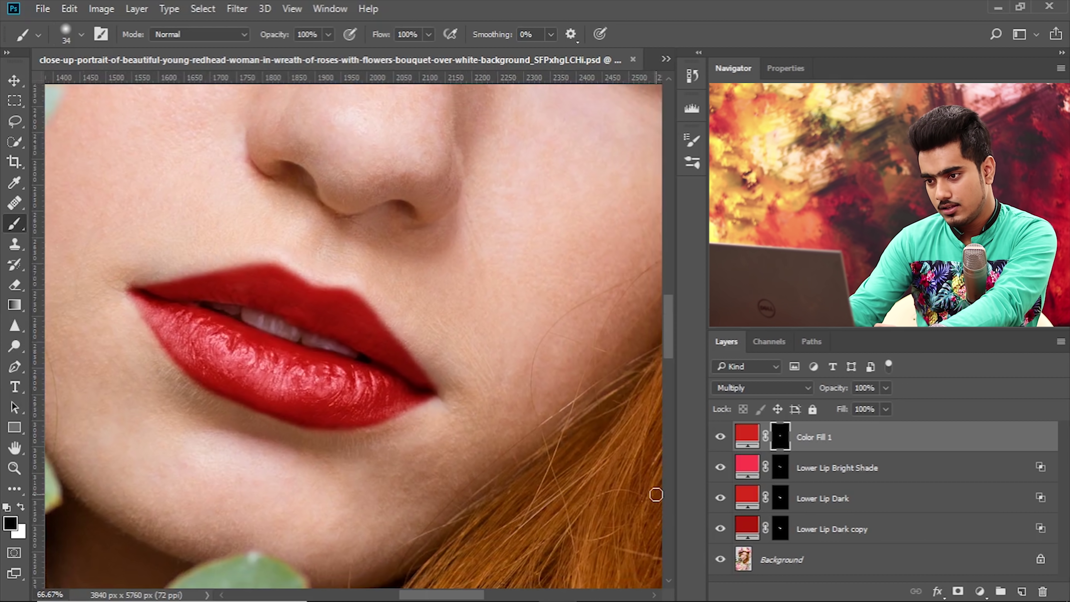
# Step: Clean up the mask along the upper lip's inner edge above the teeth with black, reducing the brush to 20 px
pyautogui.hscroll(-2, 351, 287)
pyautogui.scroll(1, 351, 286)
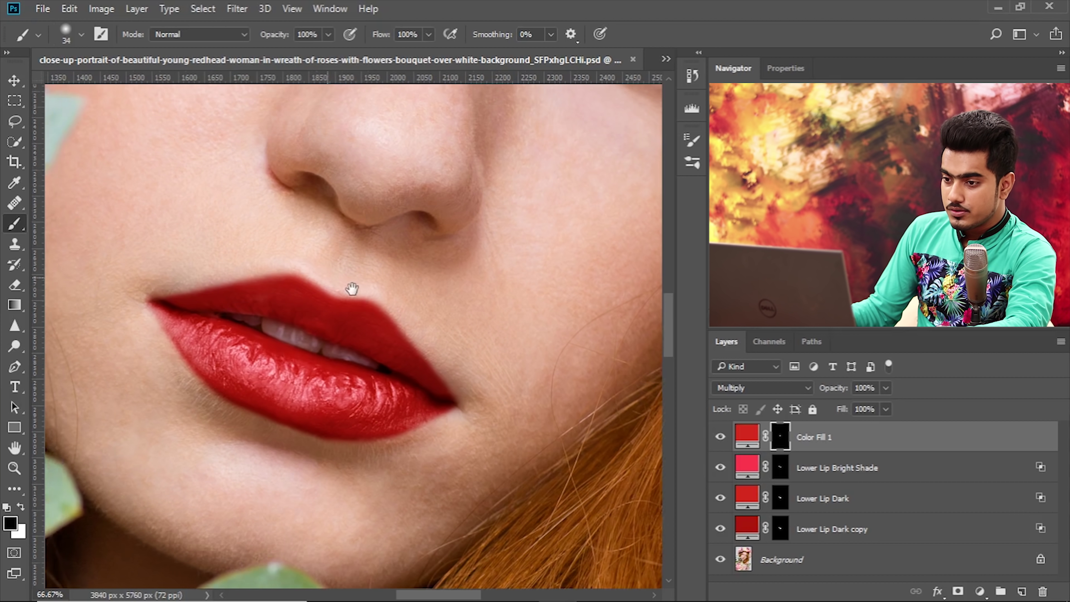
pyautogui.scroll(3, 347, 321)
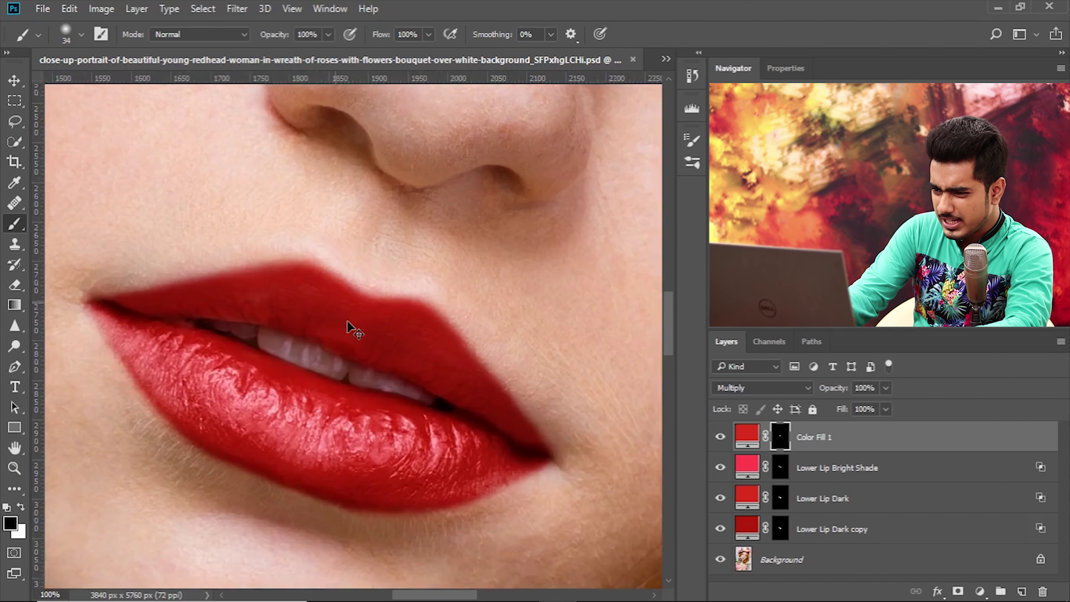
pyautogui.scroll(-1, 347, 320)
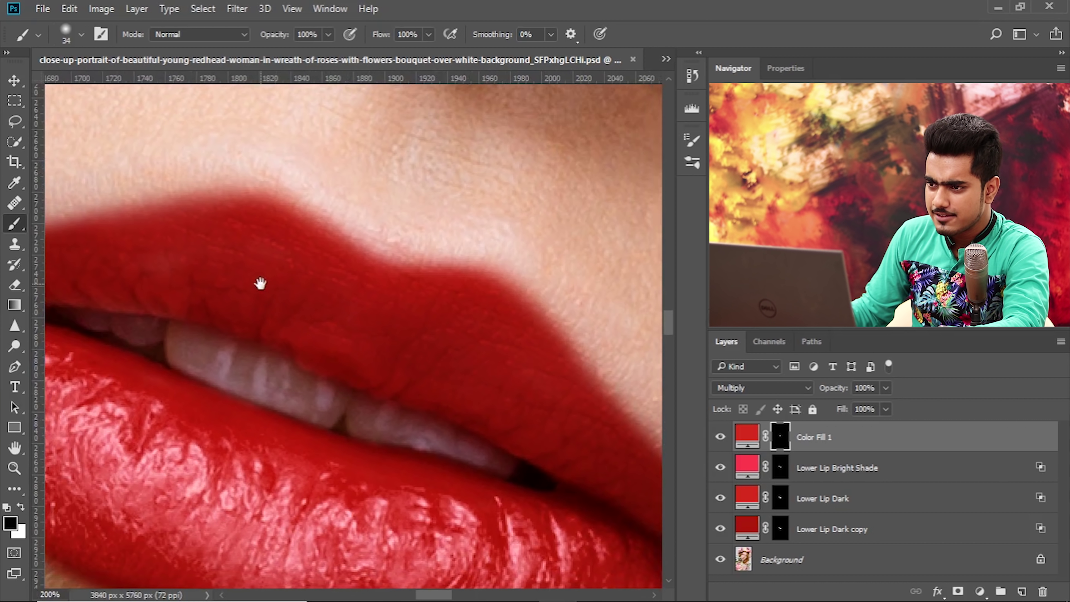
pyautogui.hscroll(-2, 392, 287)
pyautogui.keyDown('alt'); pyautogui.rightClick(119, 322); pyautogui.keyUp('alt')
pyautogui.hscroll(-2, 184, 327)
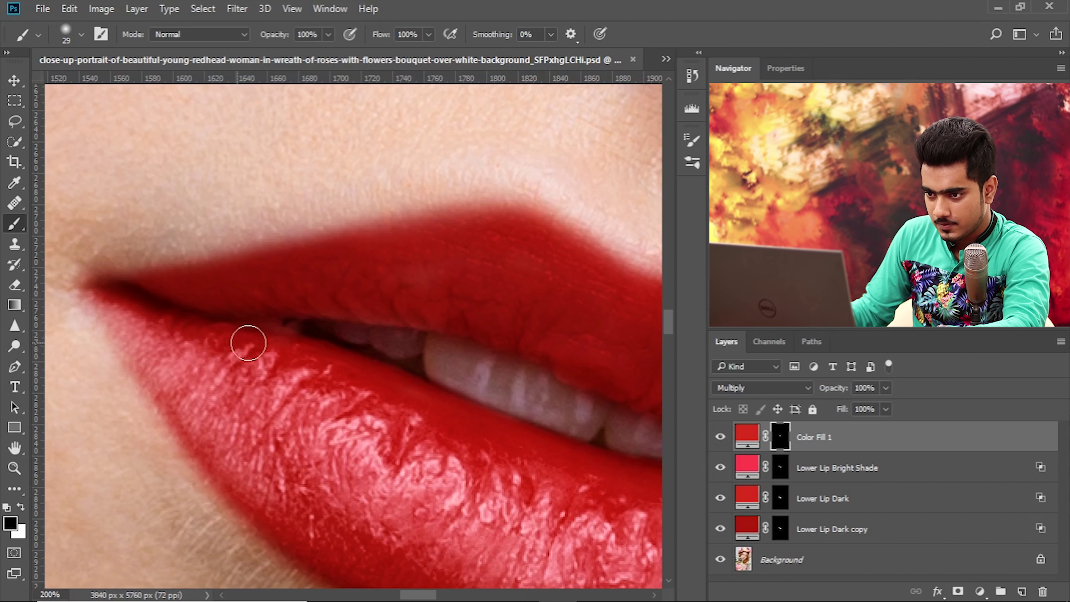
pyautogui.hscroll(2, 400, 354)
pyautogui.keyDown('alt'); pyautogui.rightClick(306, 342); pyautogui.keyUp('alt')
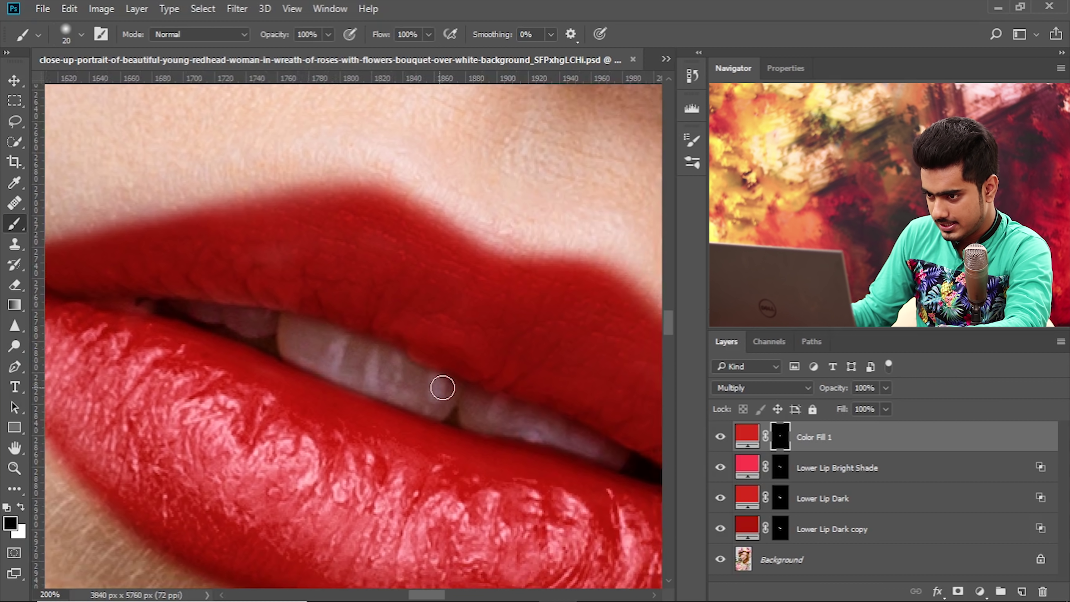
pyautogui.hscroll(3, 498, 407)
pyautogui.scroll(-1, 446, 393)
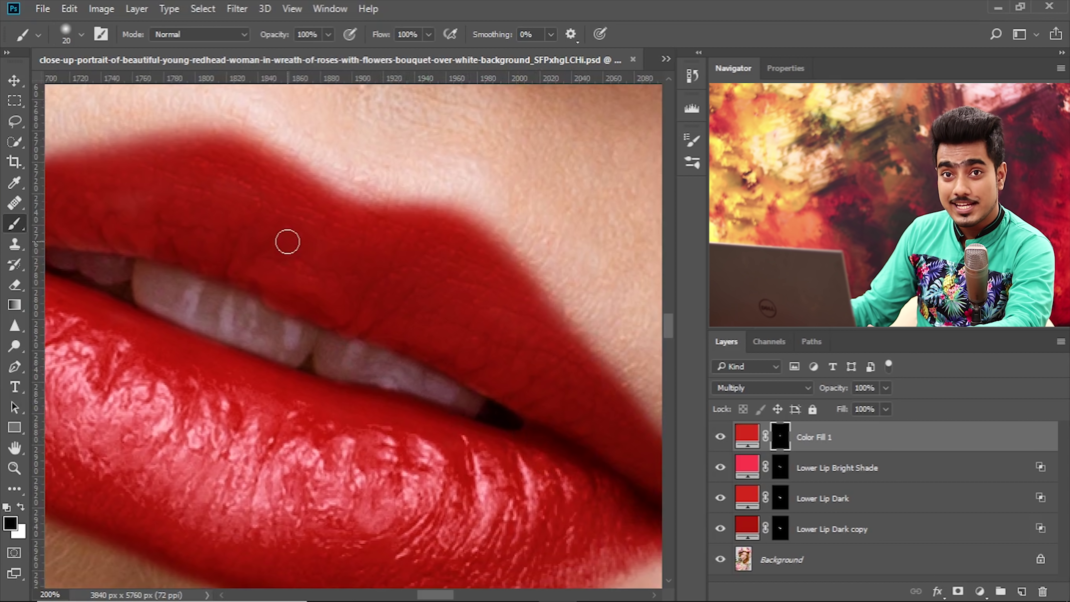
# Step: Split Color Fill 1's Blend If highlight slider for the Underlying Layer to about 134 / 228, fine-tune both halves, and apply it
pyautogui.moveTo(234, 263); pyautogui.dragTo(195, 276)
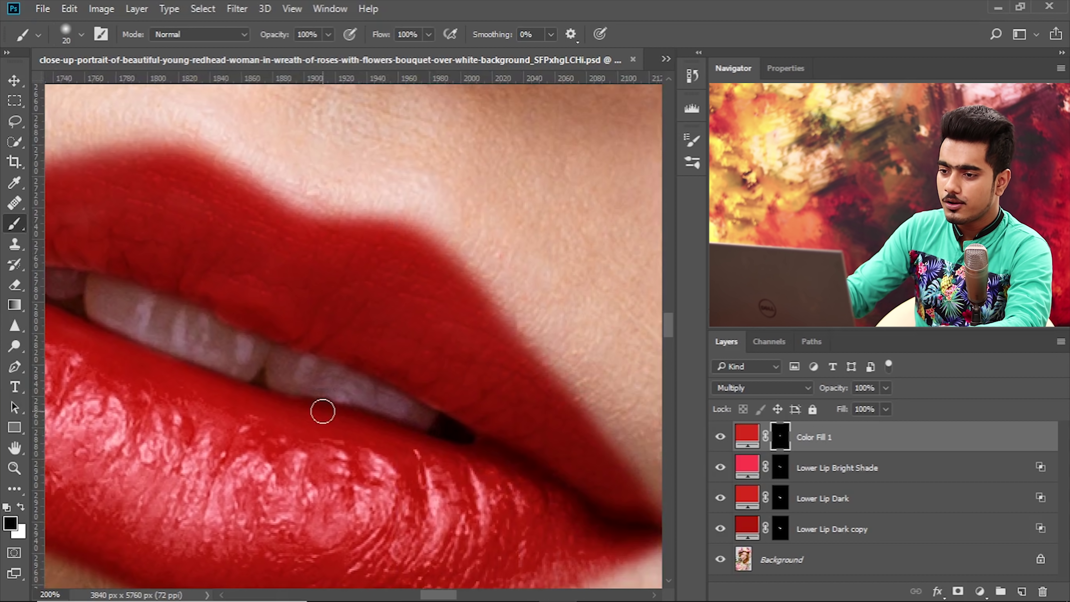
pyautogui.hotkey('ctrl', '-')
pyautogui.hotkey('ctrl', '-')
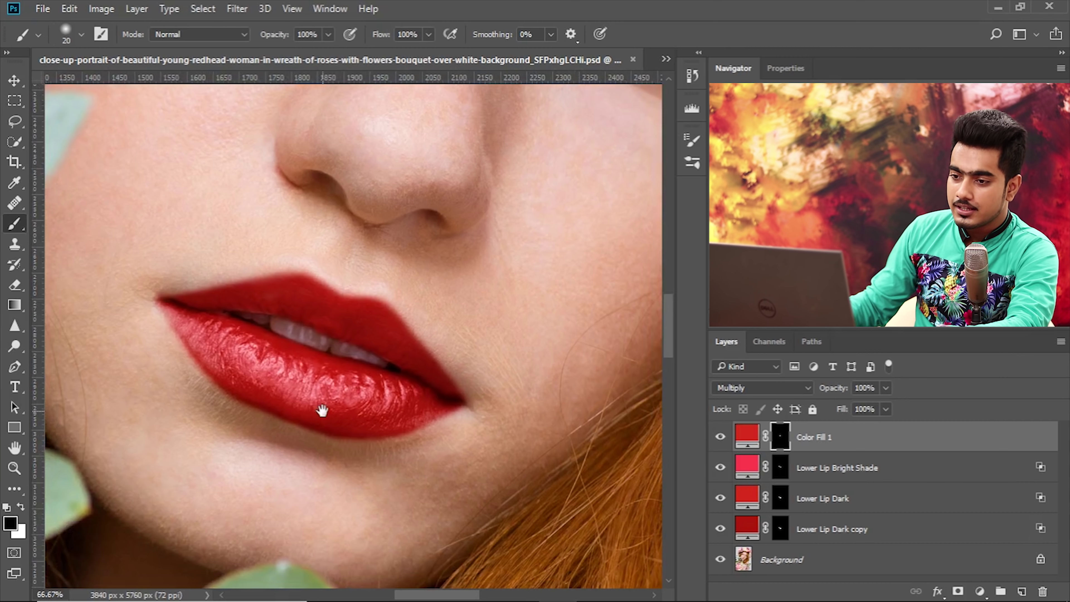
pyautogui.moveTo(344, 355); pyautogui.dragTo(388, 344)
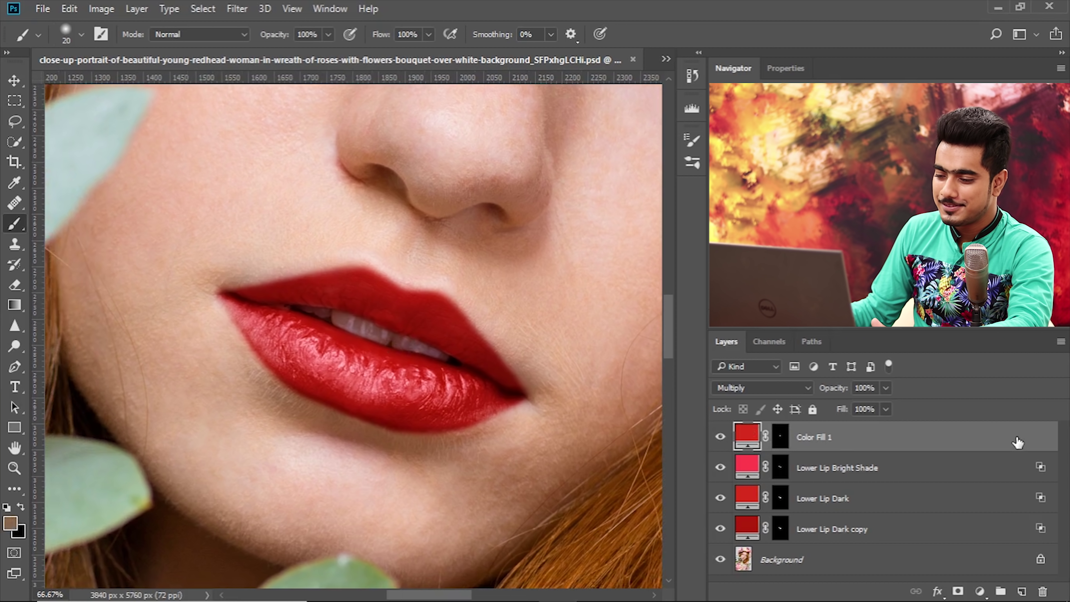
pyautogui.doubleClick(978, 438)
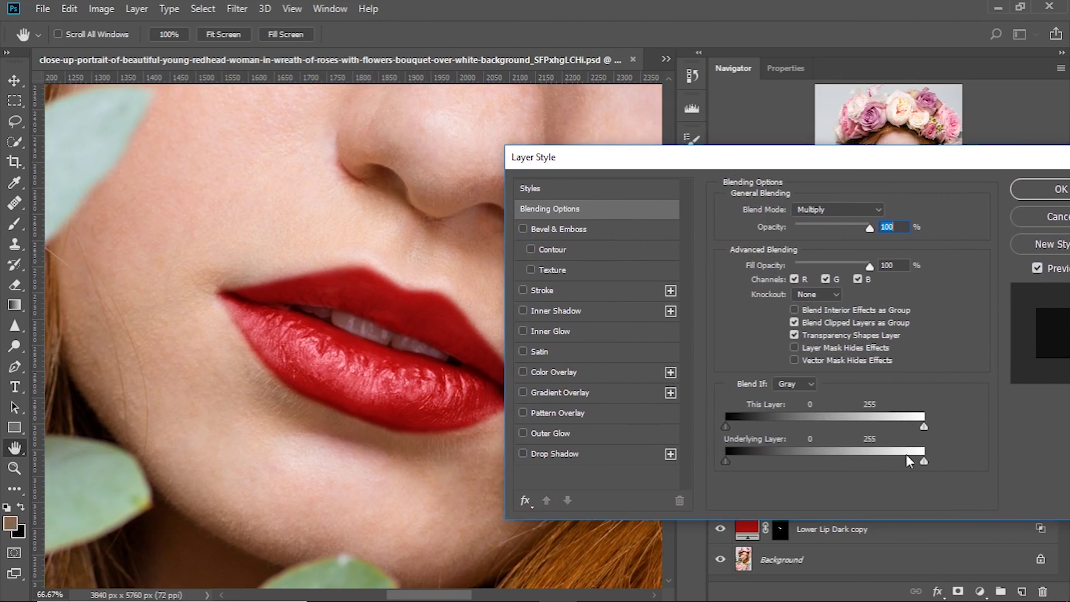
pyautogui.moveTo(925, 459); pyautogui.dragTo(912, 461)
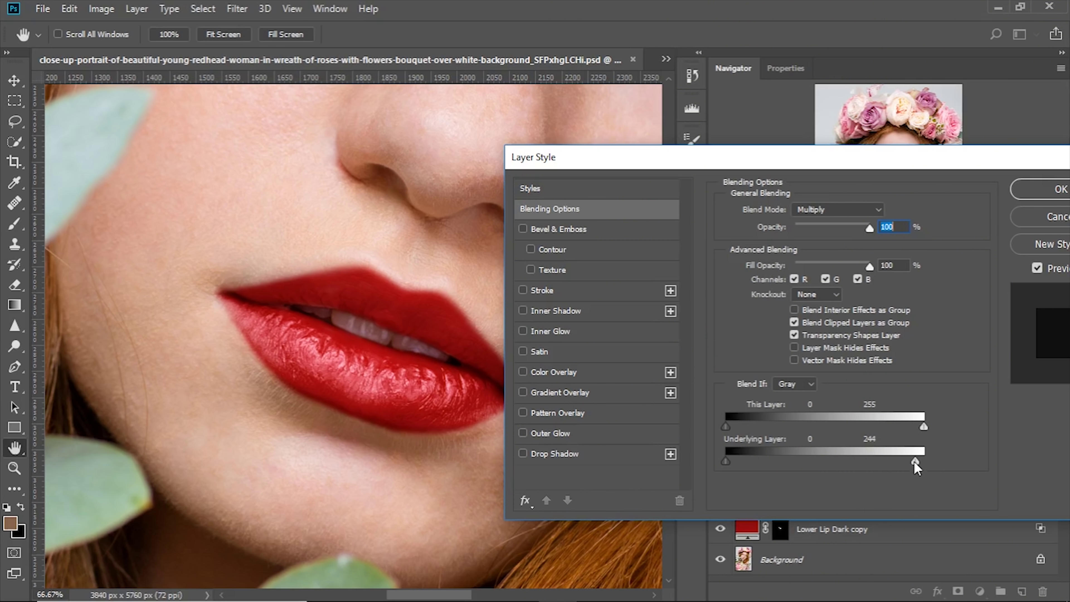
pyautogui.moveTo(913, 461); pyautogui.dragTo(830, 459)
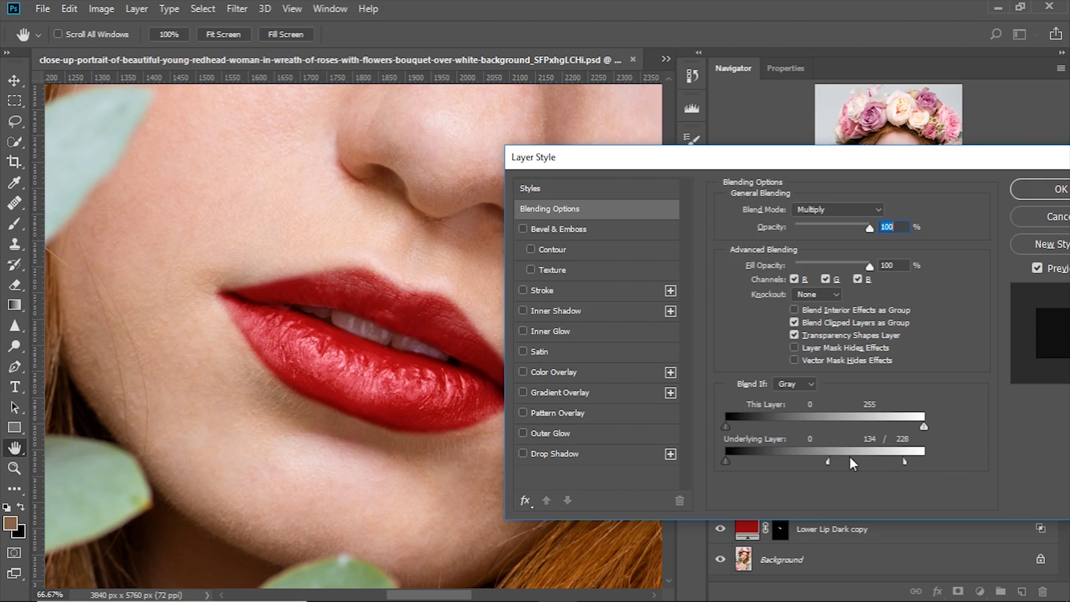
pyautogui.moveTo(829, 461)
pyautogui.mouseDown()
pyautogui.moveTo(812, 459)
pyautogui.moveTo(829, 458)
pyautogui.mouseUp()
pyautogui.moveTo(904, 461); pyautogui.dragTo(899, 462)
pyautogui.moveTo(829, 461)
pyautogui.mouseDown()
pyautogui.moveTo(842, 459)
pyautogui.moveTo(832, 461)
pyautogui.mouseUp()
pyautogui.click(1062, 198)
# Step: Rename the Color Fill 1 layer as Upper Lip Dark
pyautogui.moveTo(530, 359); pyautogui.dragTo(522, 353)
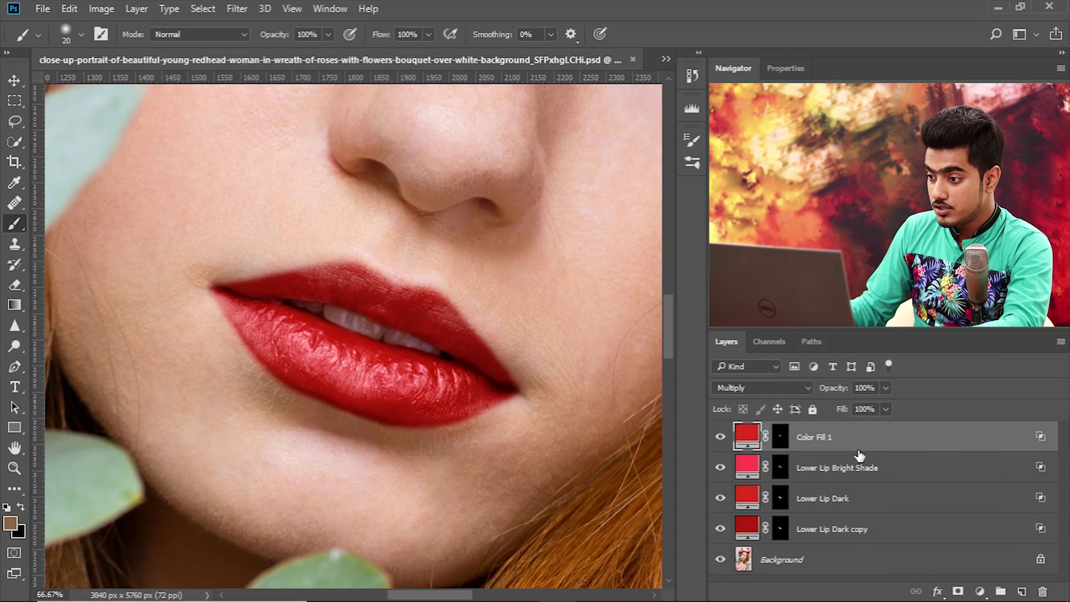
pyautogui.doubleClick(813, 444)
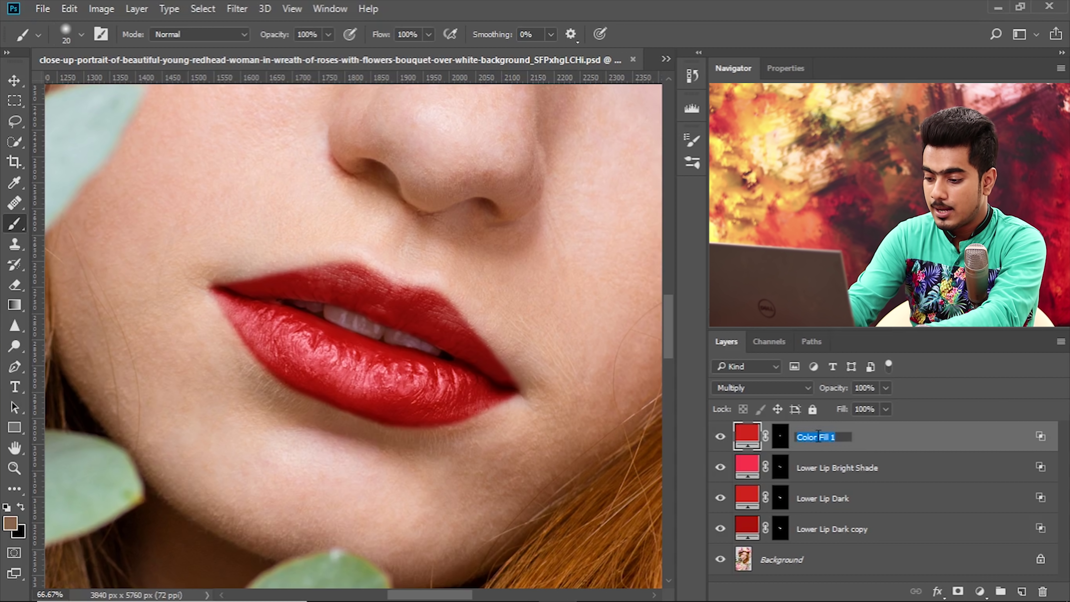
pyautogui.write('Upper Lip Dark')
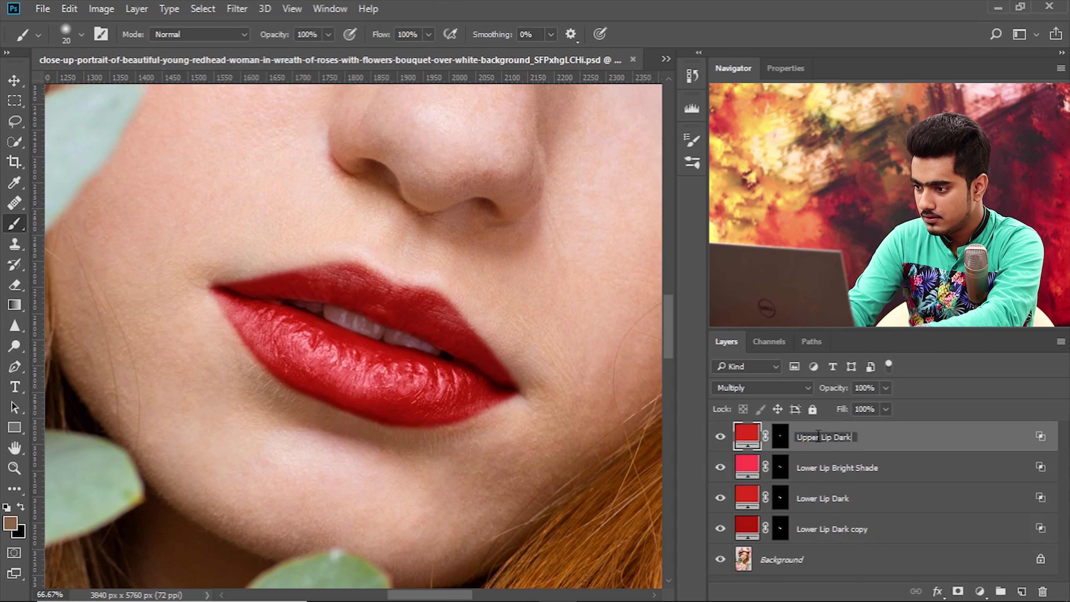
pyautogui.press('Return')
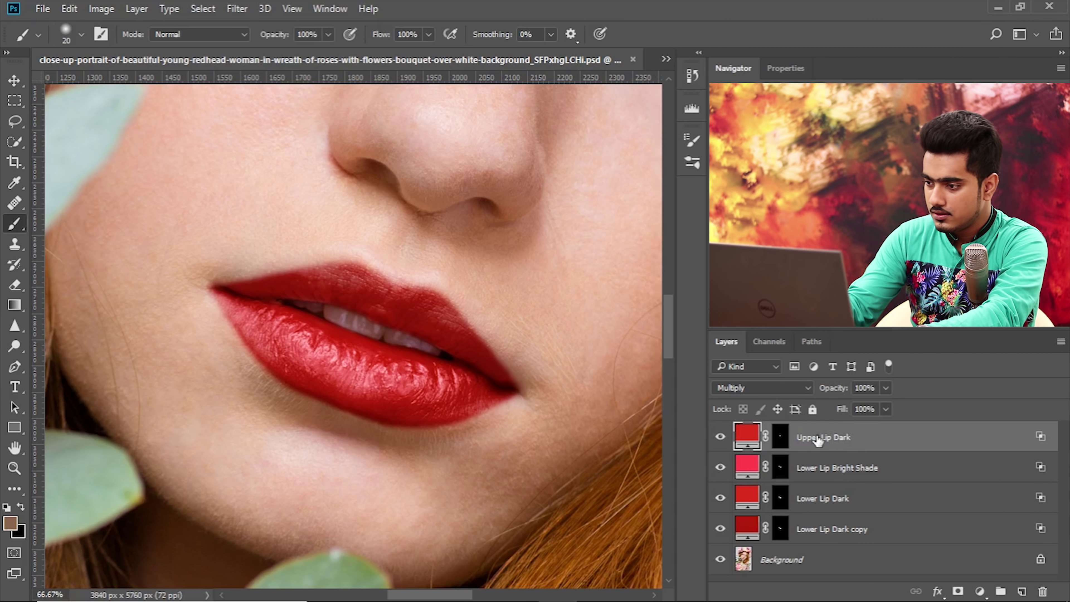
# Step: Duplicate the Upper Lip Dark layer as Upper Lip Bright and set the copy's blend mode to Screen
pyautogui.hotkey('ctrl', 'j')
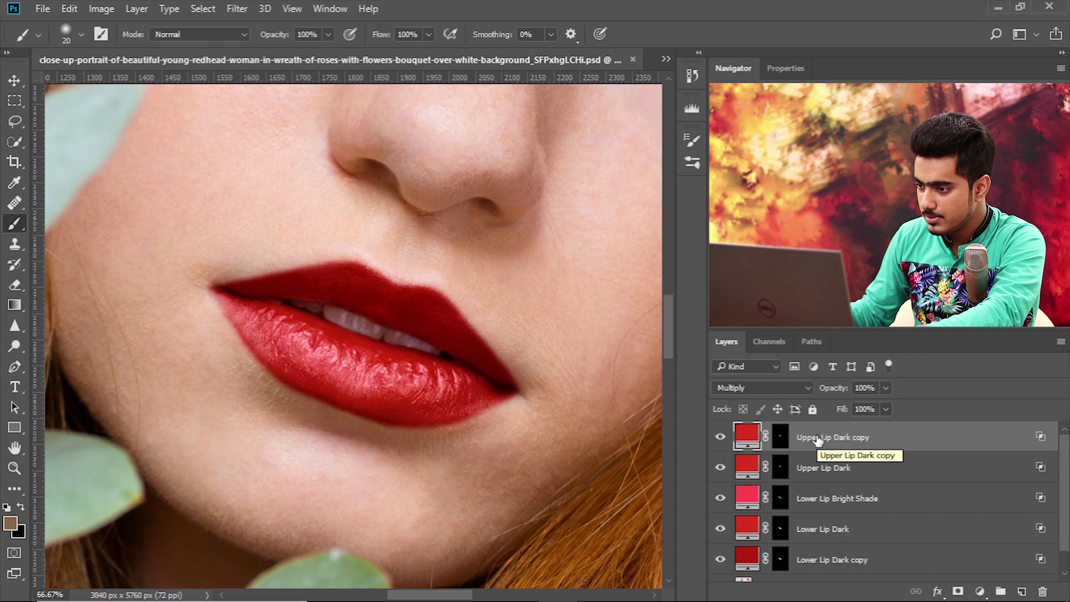
pyautogui.doubleClick(817, 438)
pyautogui.moveTo(833, 437); pyautogui.dragTo(900, 440)
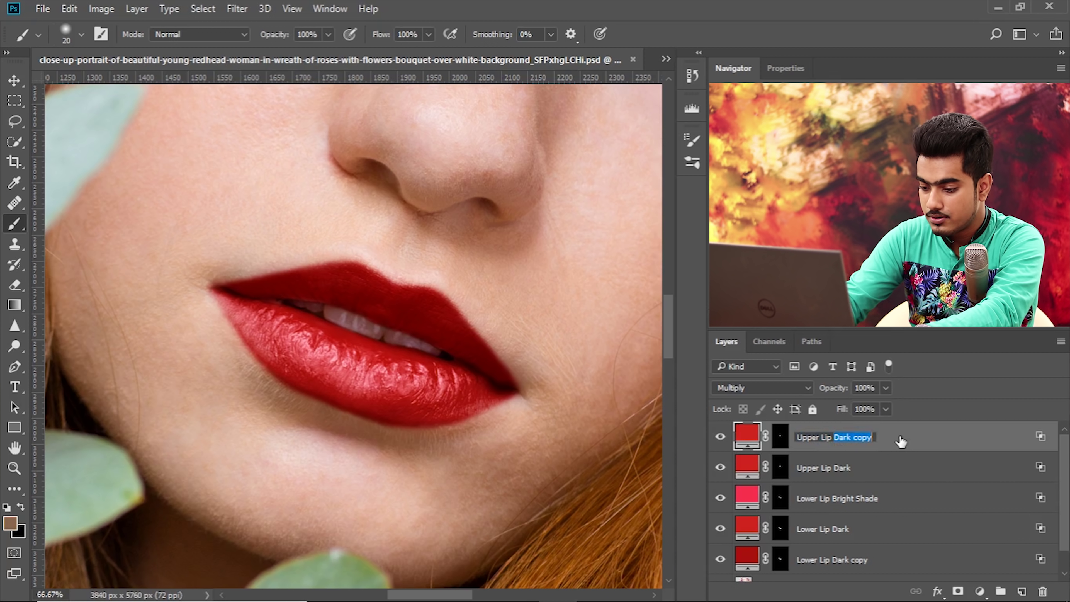
pyautogui.write('Bright')
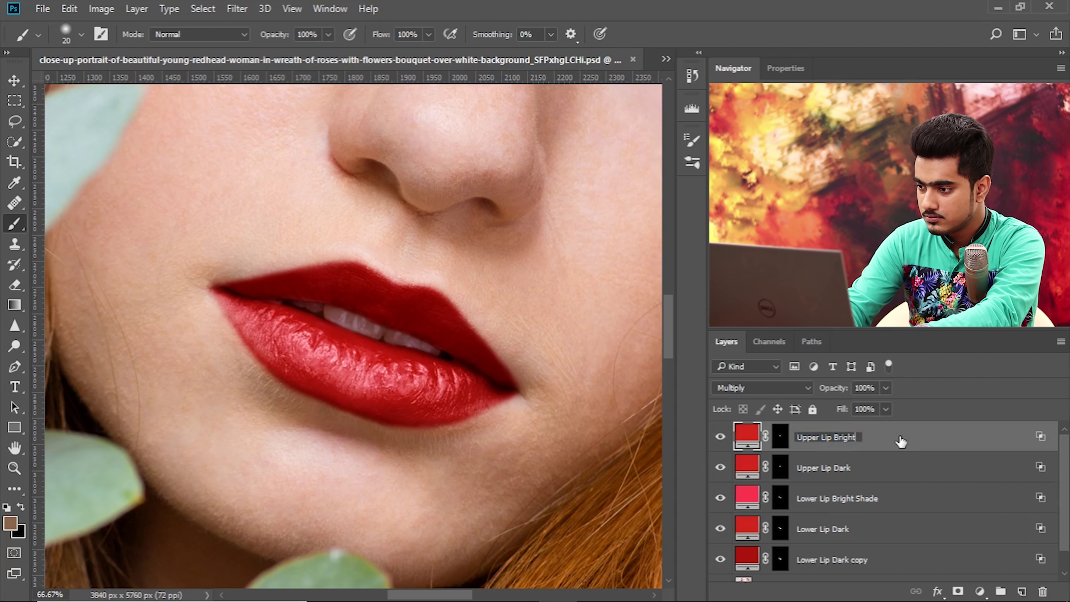
pyautogui.press('Return')
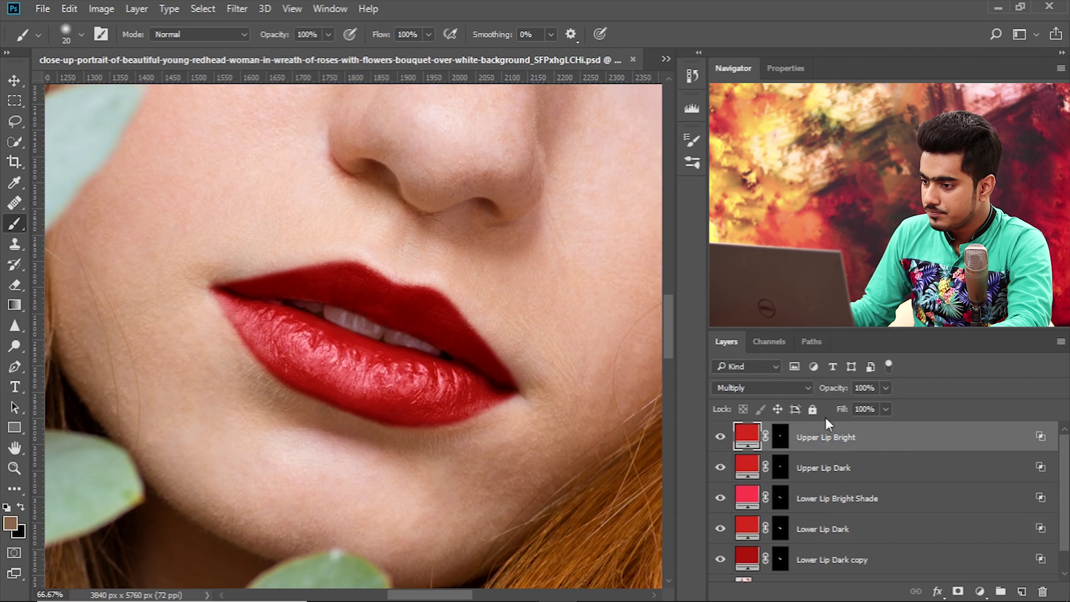
pyautogui.click(783, 388)
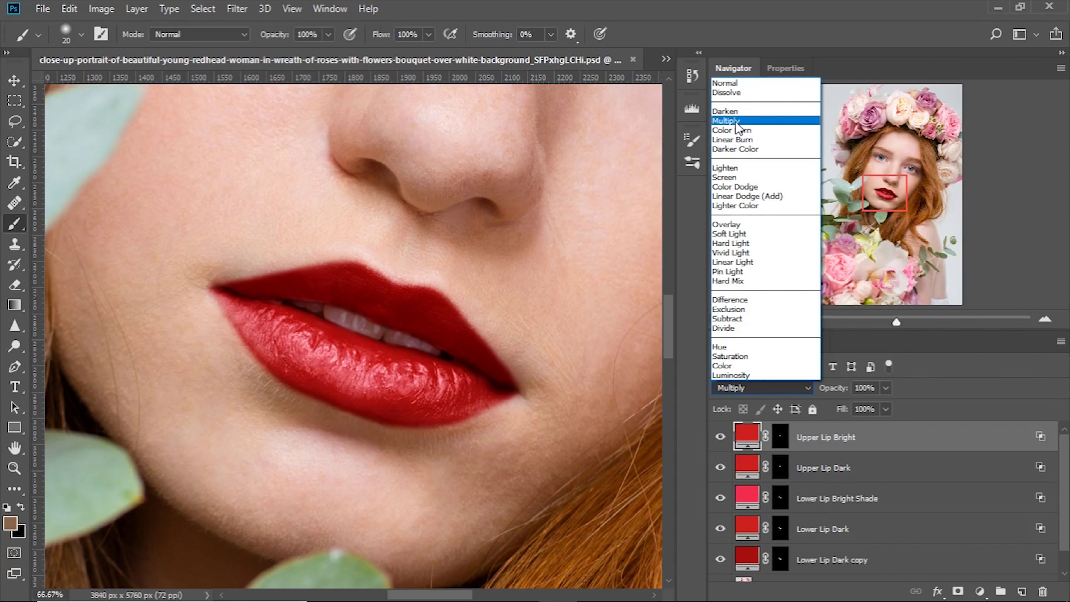
pyautogui.click(733, 177)
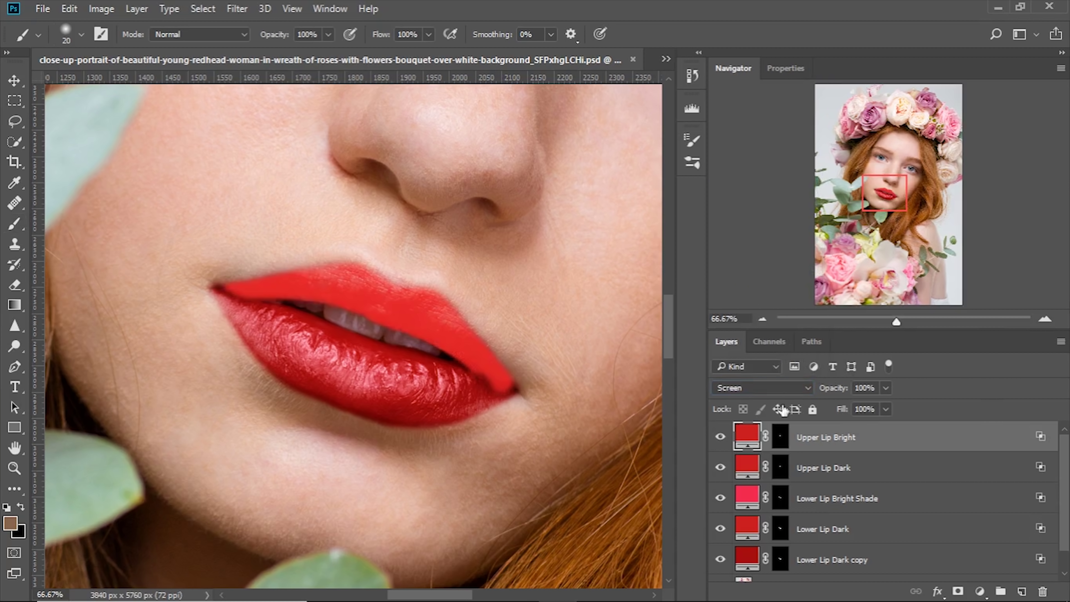
# Step: Set Upper Lip Bright's Blend If Underlying Layer shadows to a 59 / 171 split with highlights at 255, and apply it
pyautogui.doubleClick(927, 437)
pyautogui.moveTo(474, 82); pyautogui.dragTo(754, 142)
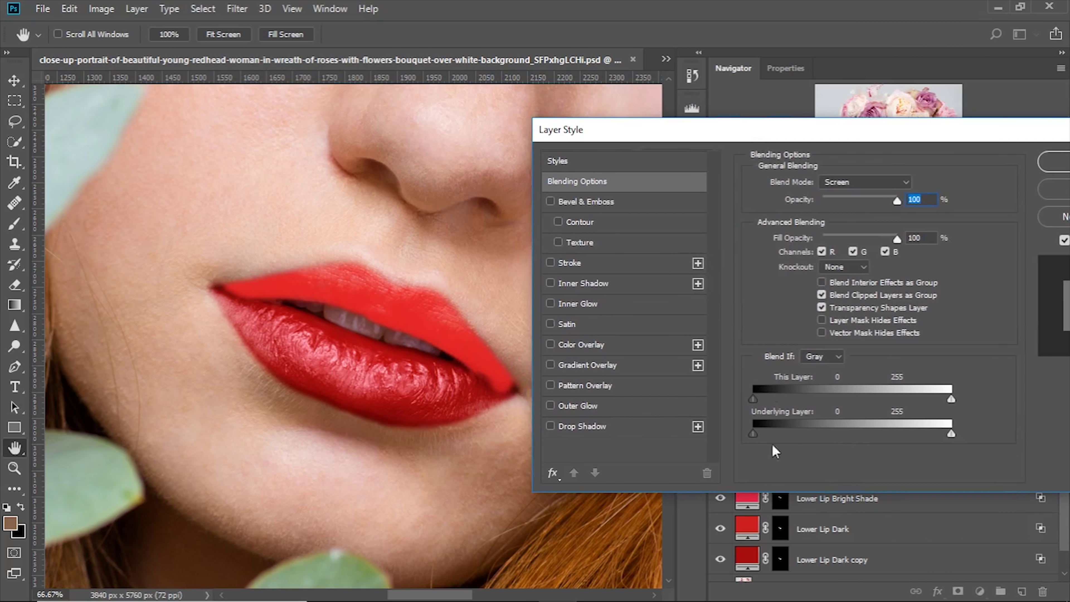
pyautogui.moveTo(753, 434); pyautogui.dragTo(817, 436)
pyautogui.moveTo(851, 434); pyautogui.dragTo(862, 434)
pyautogui.moveTo(810, 434); pyautogui.dragTo(801, 428)
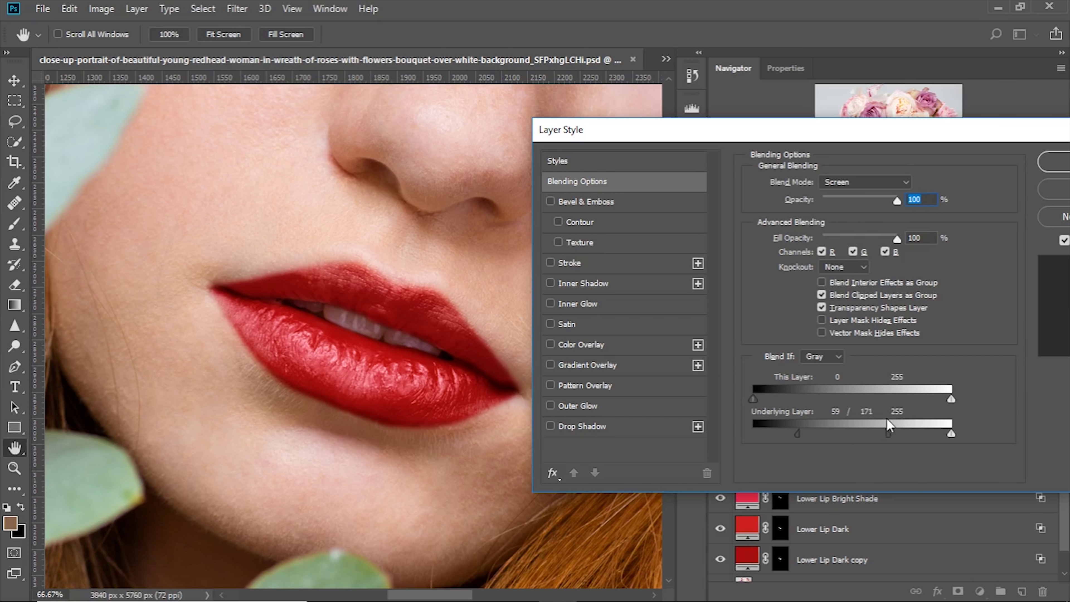
pyautogui.click(1064, 166)
pyautogui.press('b')
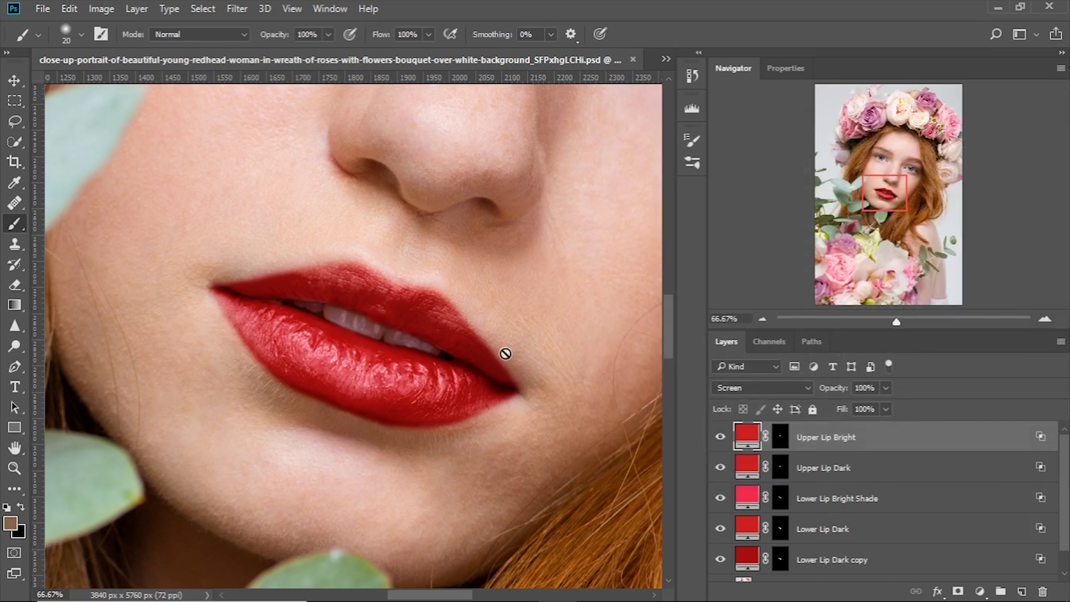
# Step: Change the Upper Lip Bright layer's fill color to muted crimson 982e3d, with hue 352°, saturation 70% and brightness 60%
pyautogui.doubleClick(751, 433)
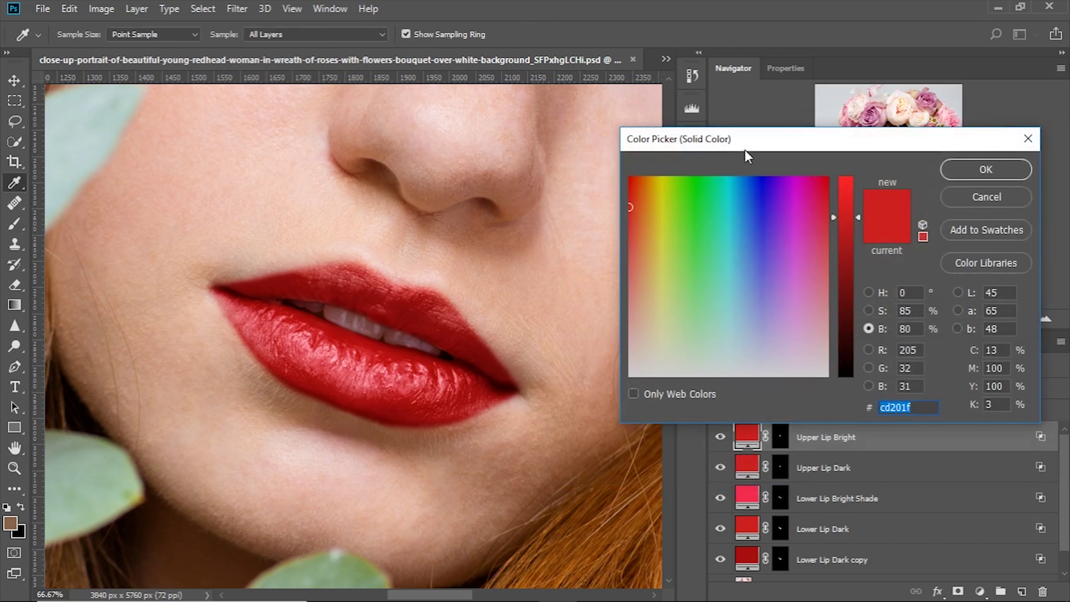
pyautogui.moveTo(745, 152); pyautogui.dragTo(762, 179)
pyautogui.click(884, 337)
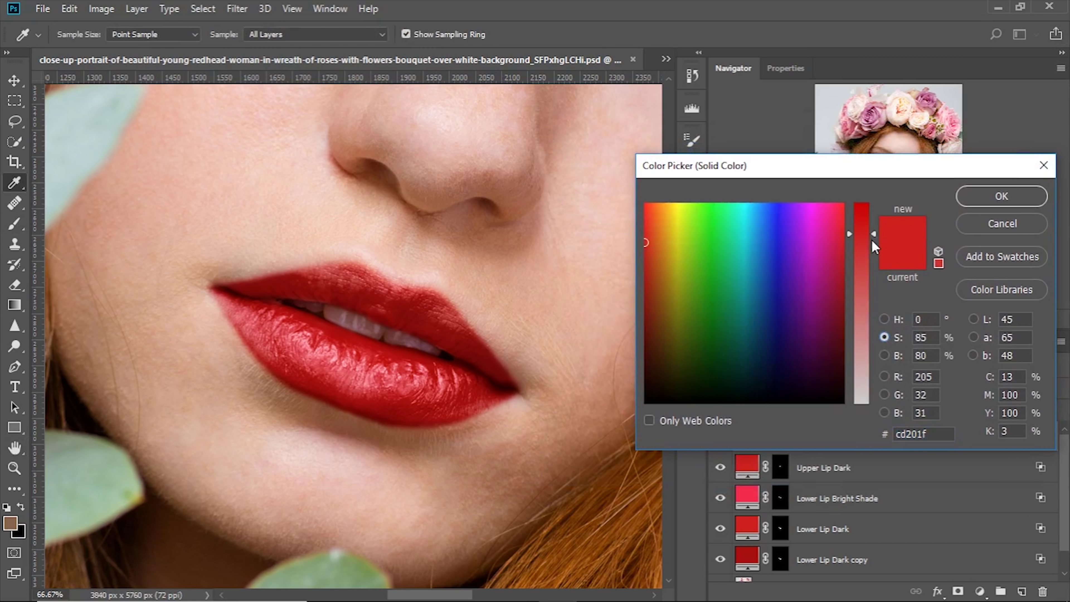
pyautogui.moveTo(877, 273); pyautogui.dragTo(871, 297)
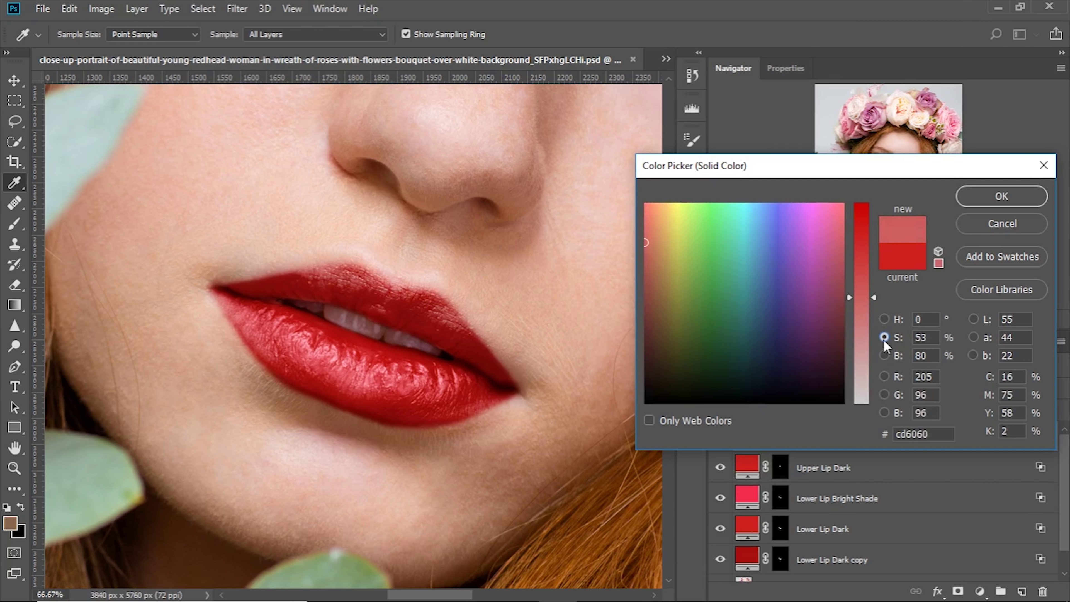
pyautogui.click(883, 319)
pyautogui.moveTo(871, 407); pyautogui.dragTo(879, 162)
pyautogui.moveTo(867, 203); pyautogui.dragTo(874, 214)
pyautogui.click(883, 337)
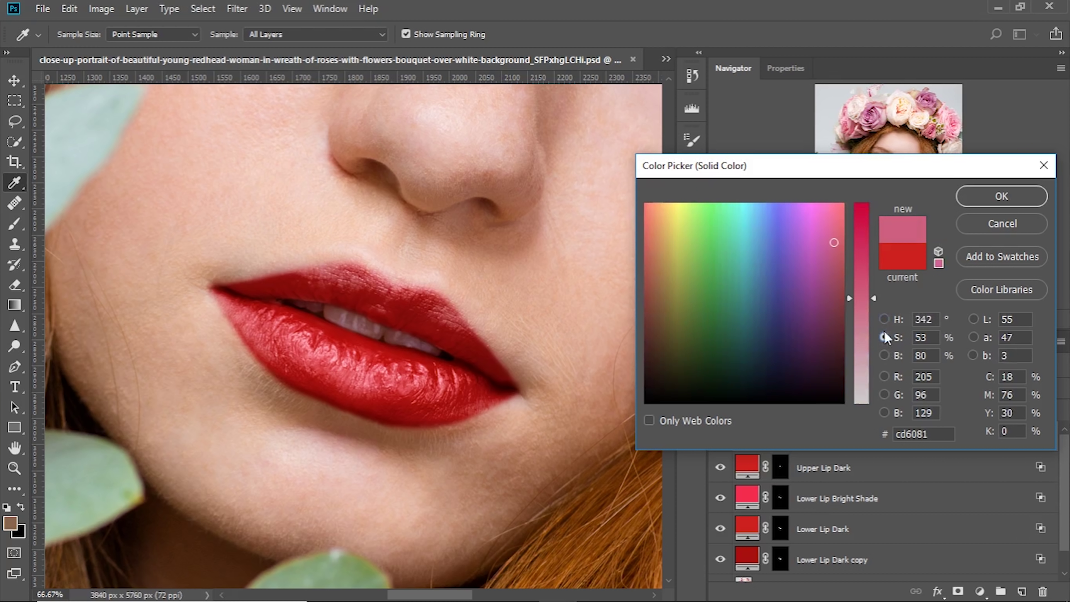
pyautogui.moveTo(874, 299)
pyautogui.mouseDown()
pyautogui.moveTo(869, 186)
pyautogui.moveTo(872, 285)
pyautogui.mouseUp()
pyautogui.click(883, 355)
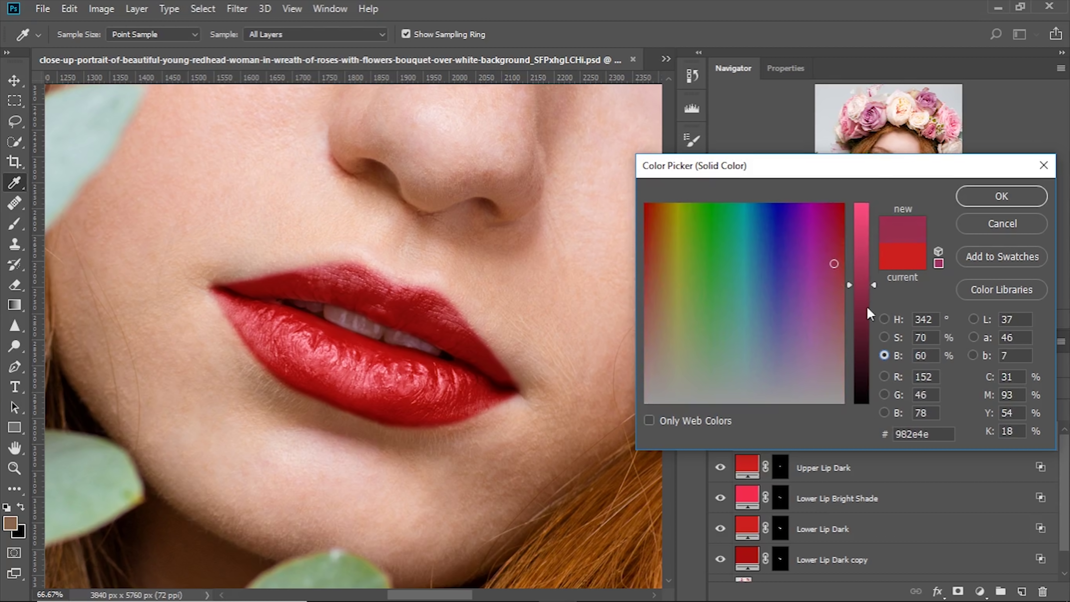
pyautogui.click(884, 319)
pyautogui.moveTo(870, 214); pyautogui.dragTo(870, 208)
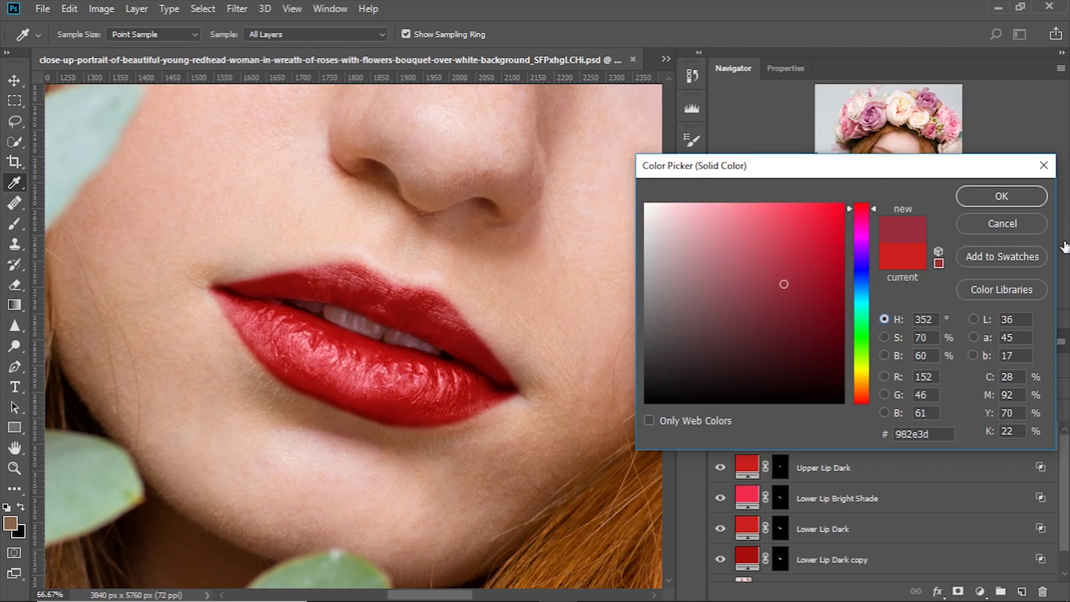
pyautogui.click(1013, 205)
pyautogui.press('b')
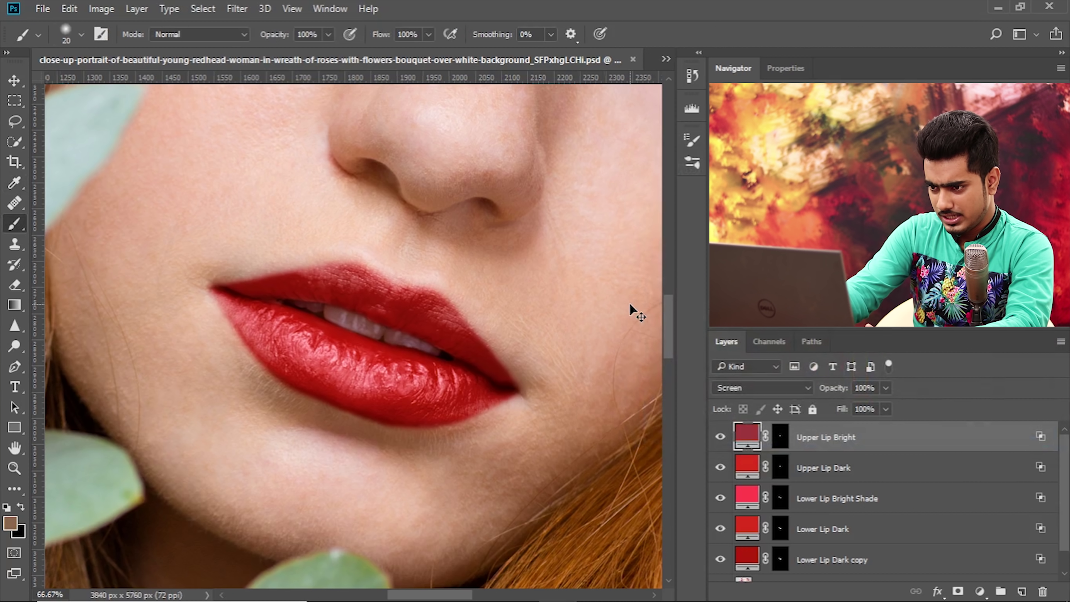
# Step: Examine the finished lip color at wider and closer magnifications and review the stack of lip color layers
pyautogui.hotkey('ctrl', '-')
pyautogui.hotkey('ctrl', '-')
pyautogui.hotkey('ctrl', '-')
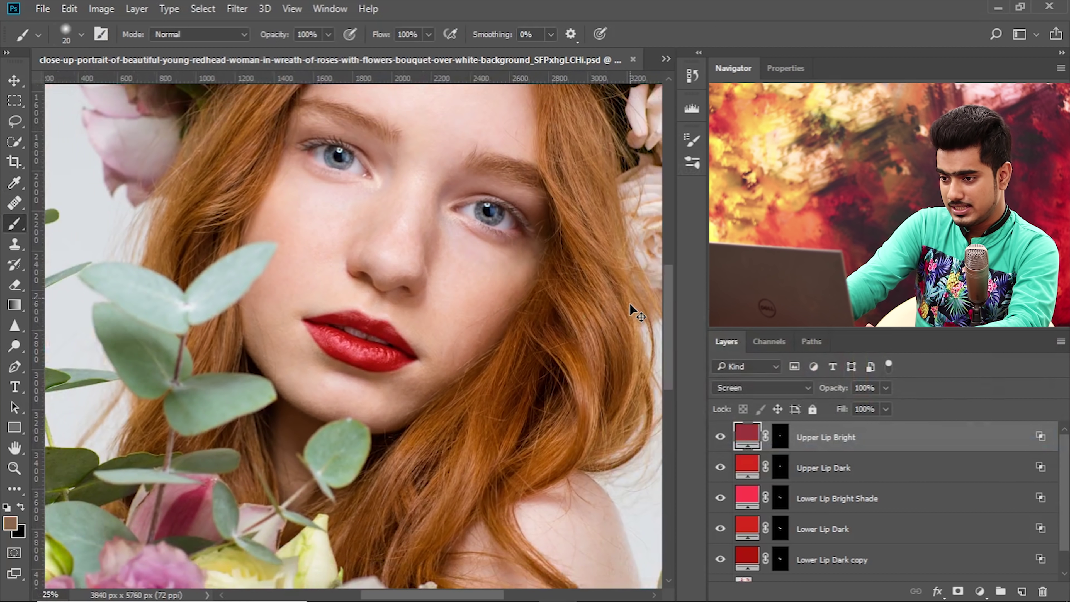
pyautogui.hotkey('ctrl', '+')
pyautogui.hotkey('ctrl', '+')
pyautogui.hotkey('ctrl', '-')
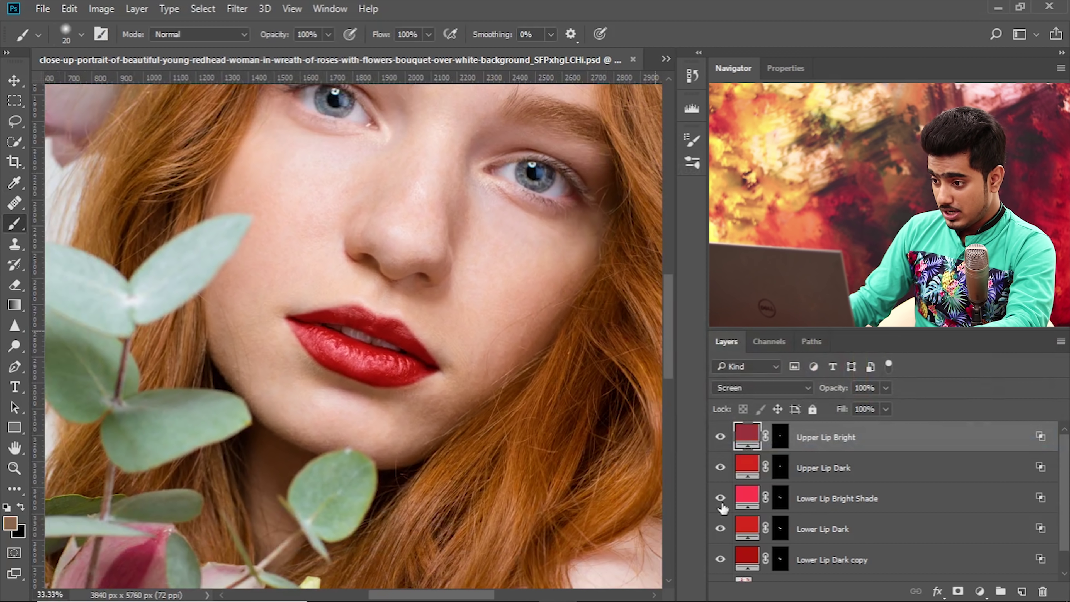
pyautogui.scroll(-2, 826, 527)
pyautogui.scroll(2, 838, 504)
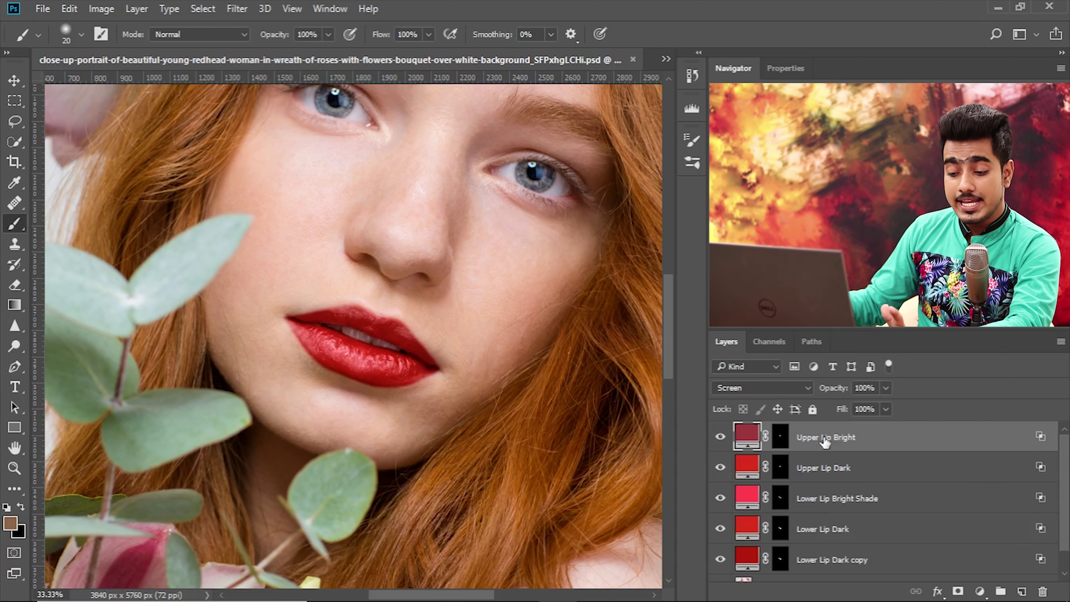
pyautogui.scroll(-1, 815, 468)
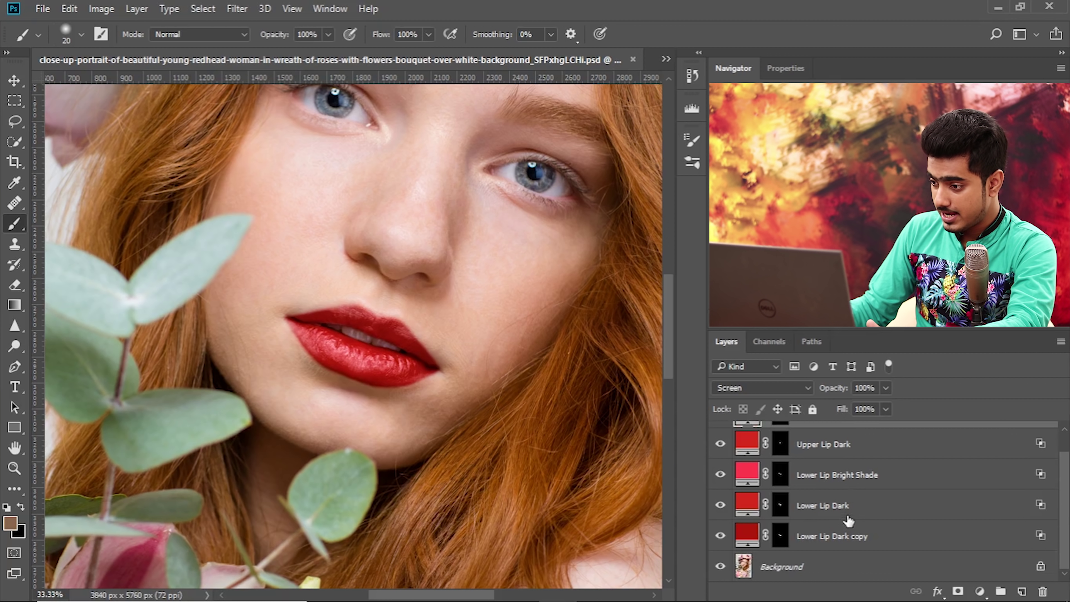
pyautogui.scroll(1, 830, 491)
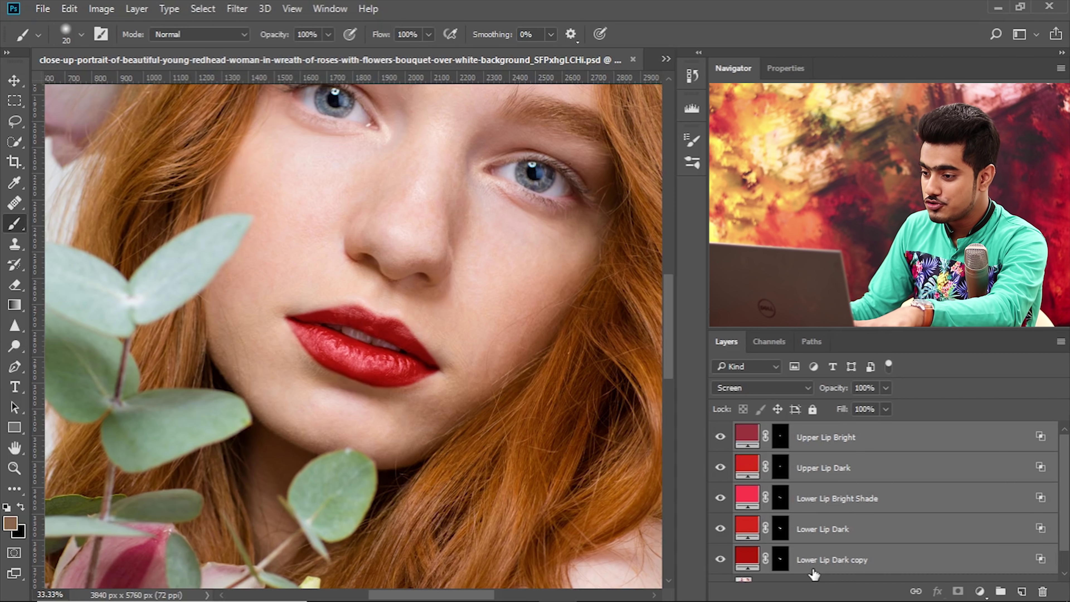
# Step: Group all five lip color layers and compare the portrait with the group hidden and shown
pyautogui.hotkey('ctrl', 'g')
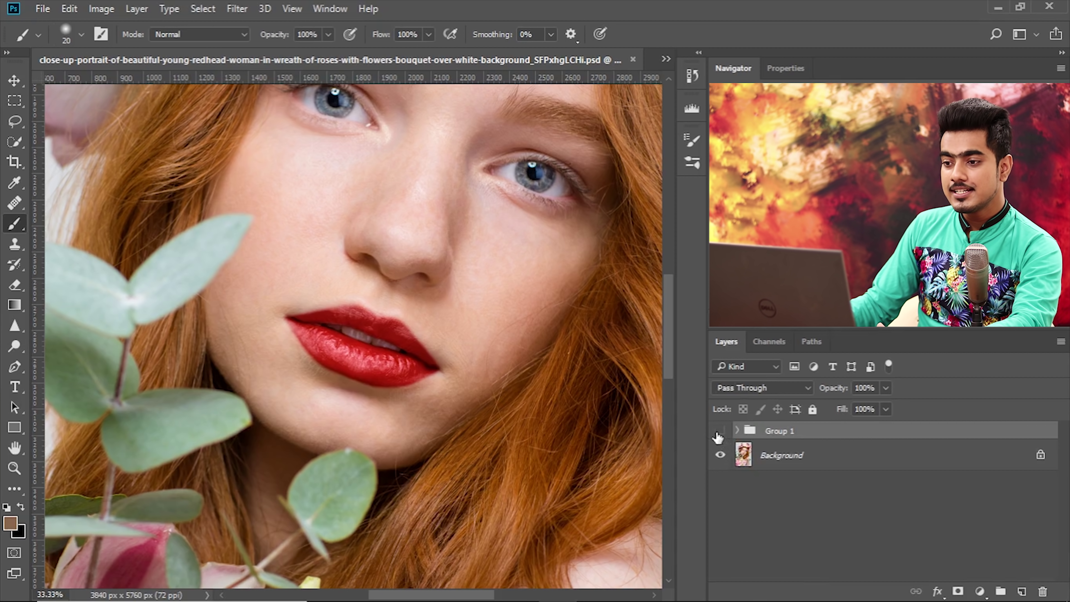
pyautogui.click(718, 433)
pyautogui.click(719, 431)
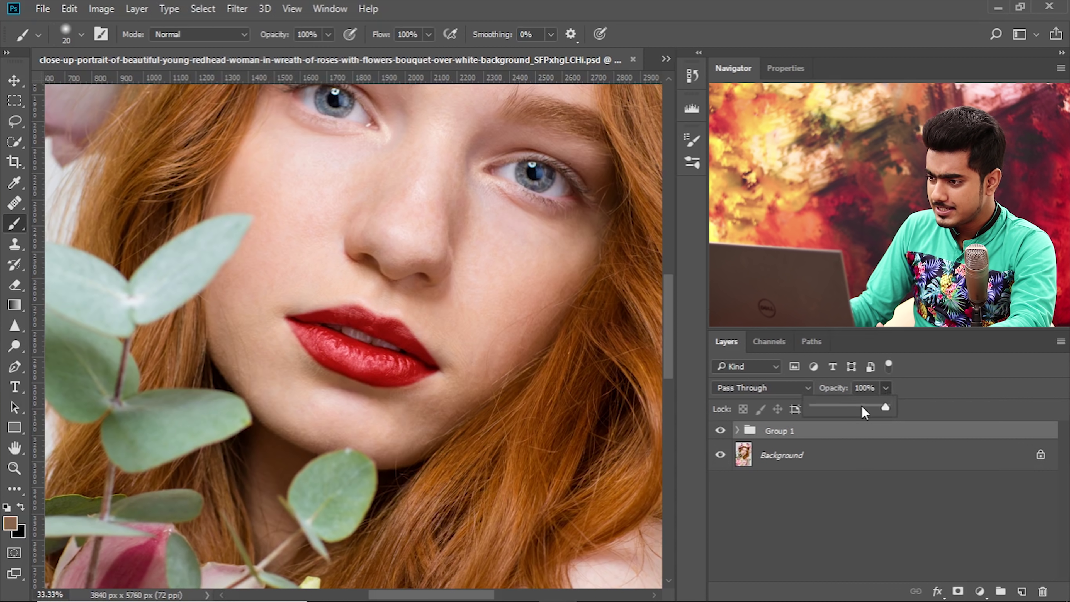
# Step: Lower the lip color group's opacity to 84% and compare the portrait with the group hidden and shown
pyautogui.moveTo(842, 409); pyautogui.dragTo(867, 408)
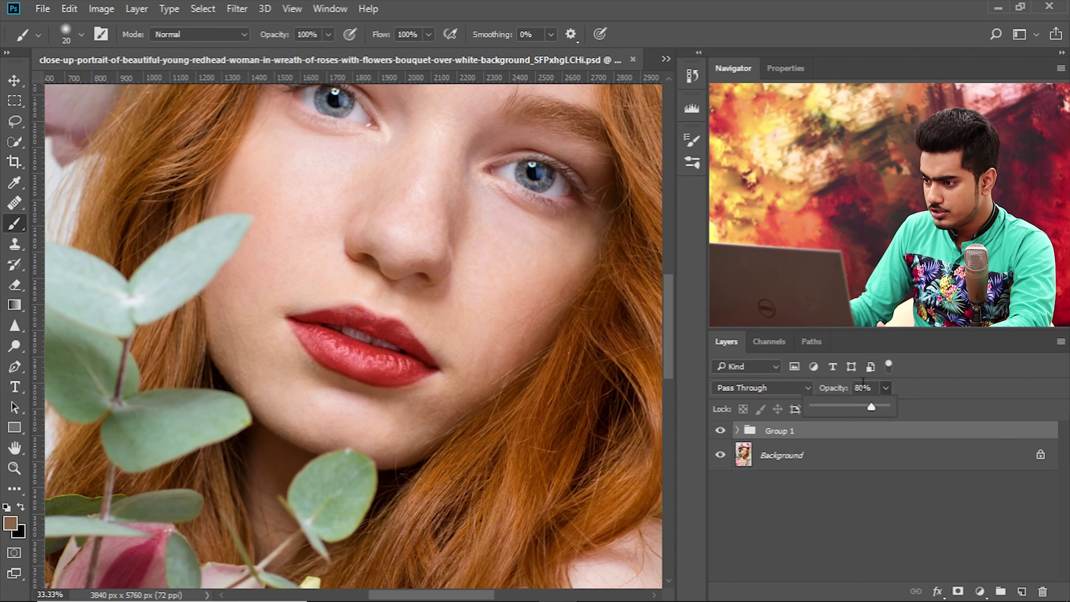
pyautogui.moveTo(873, 387); pyautogui.dragTo(858, 388)
pyautogui.write('84')
pyautogui.press('Return')
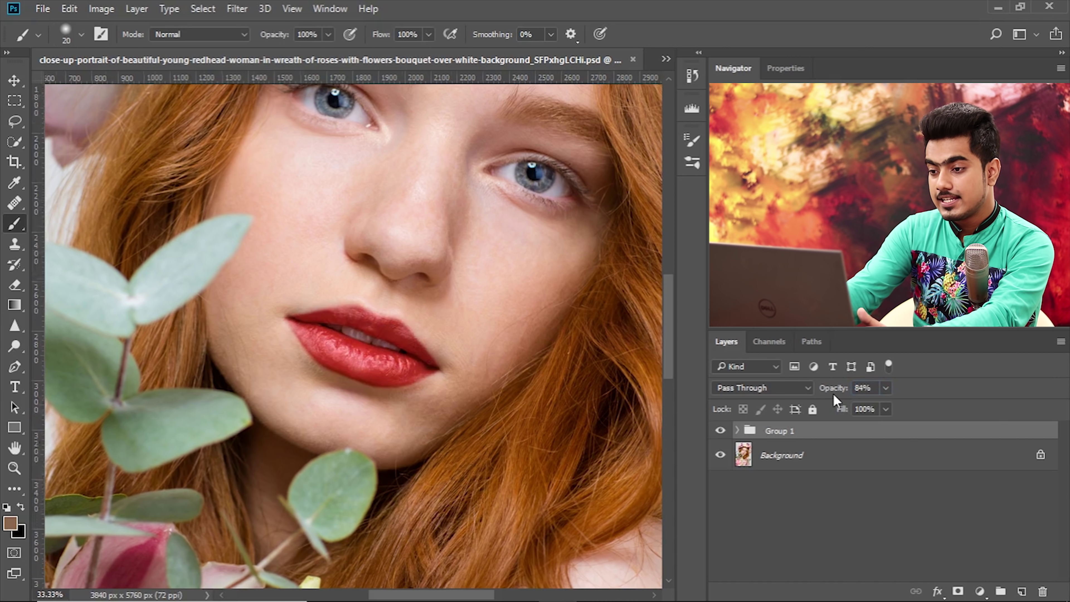
pyautogui.hotkey('ctrl', '-')
pyautogui.hotkey('ctrl', '+')
pyautogui.hotkey('ctrl', '+')
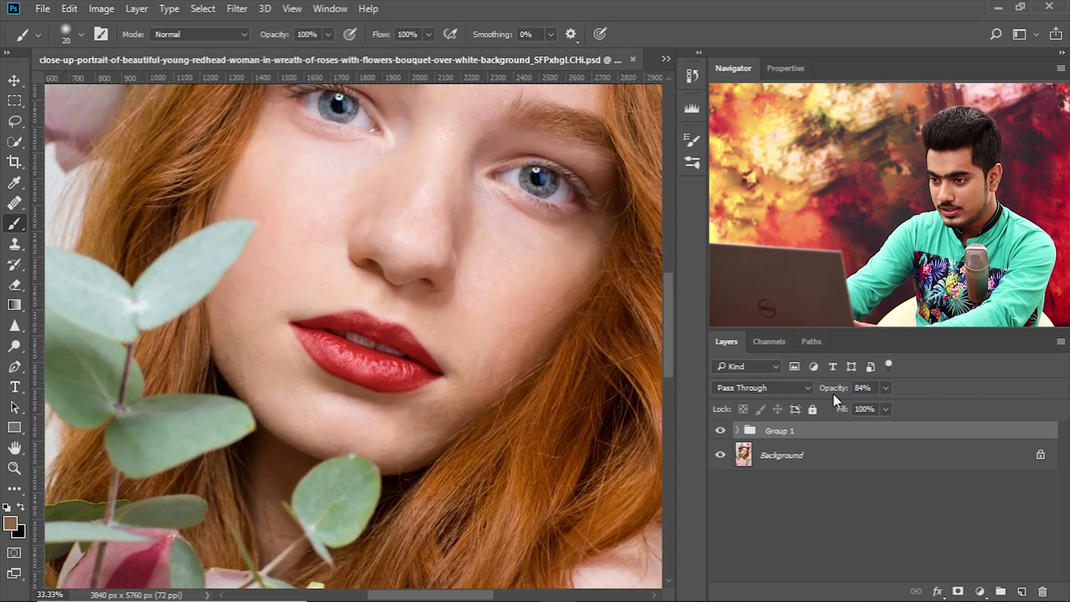
pyautogui.click(720, 430)
pyautogui.click(720, 430)
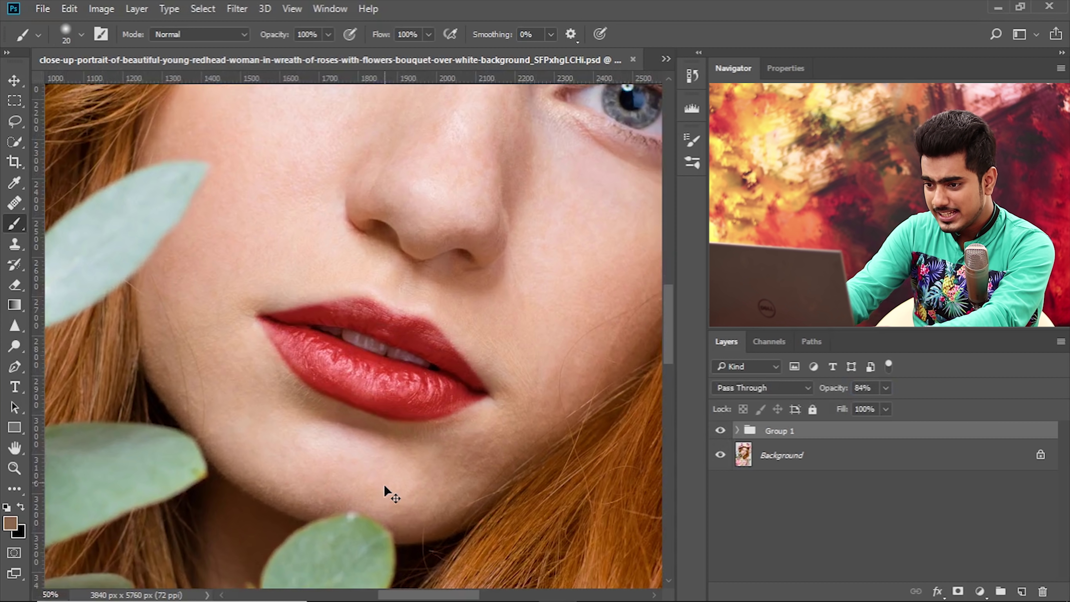
# Step: Add a layer mask to Group 1 and touch up the lower lip's edge on it with a small soft brush
pyautogui.hotkey('ctrl', '+')
pyautogui.hotkey('ctrl', '+')
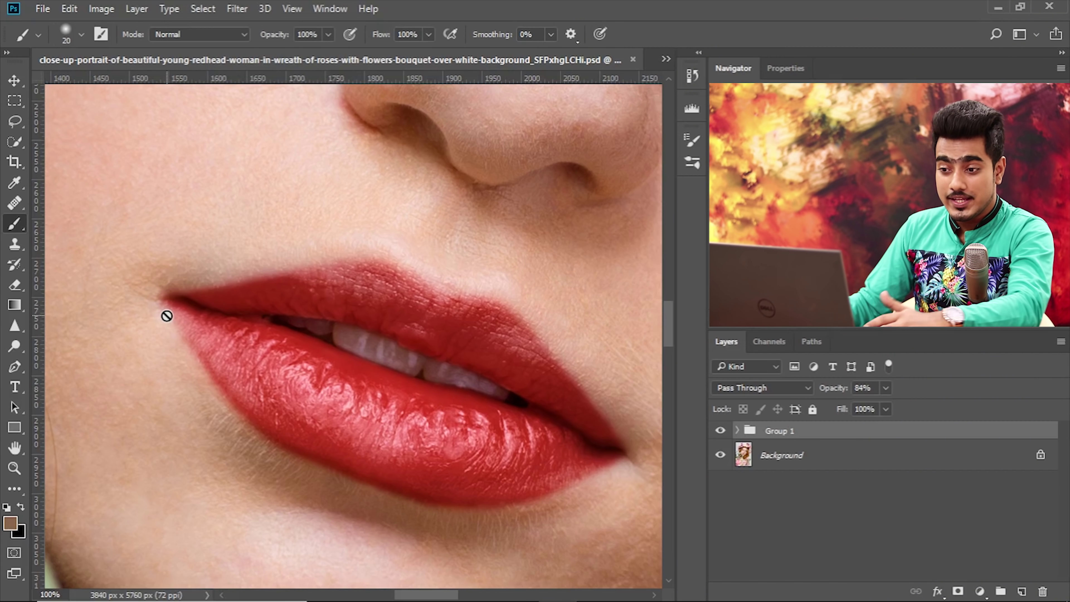
pyautogui.click(957, 592)
pyautogui.moveTo(157, 379); pyautogui.dragTo(180, 390)
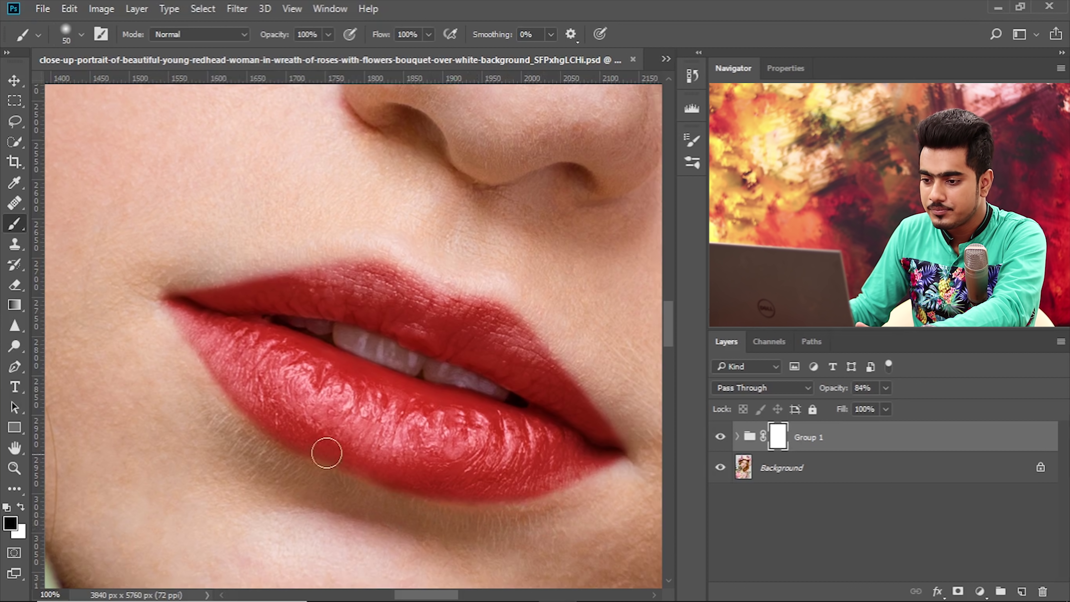
pyautogui.press('x')
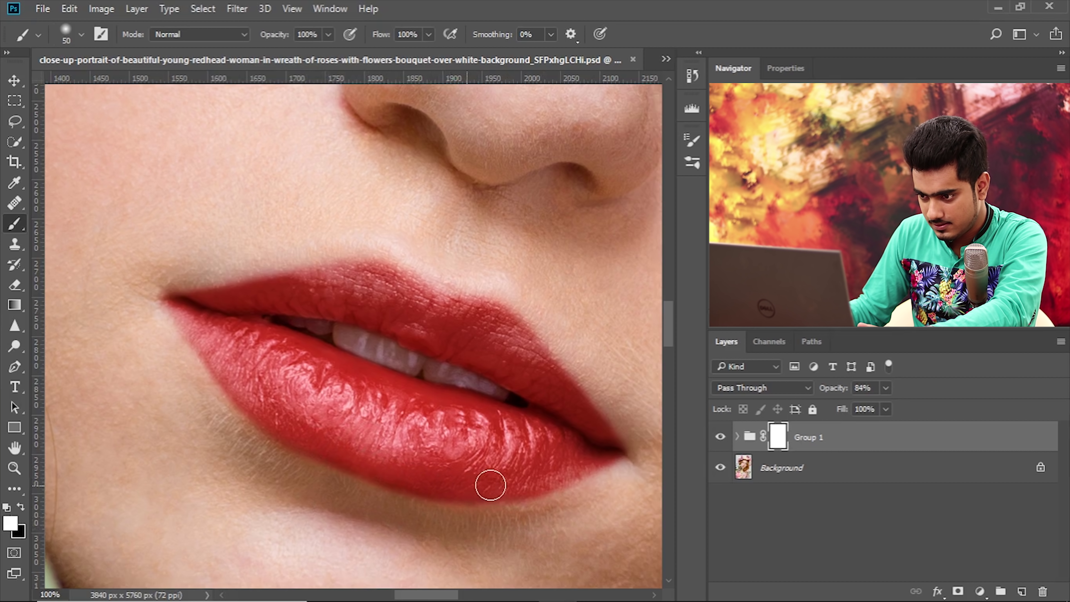
pyautogui.press('[')
pyautogui.press('[')
pyautogui.press('x')
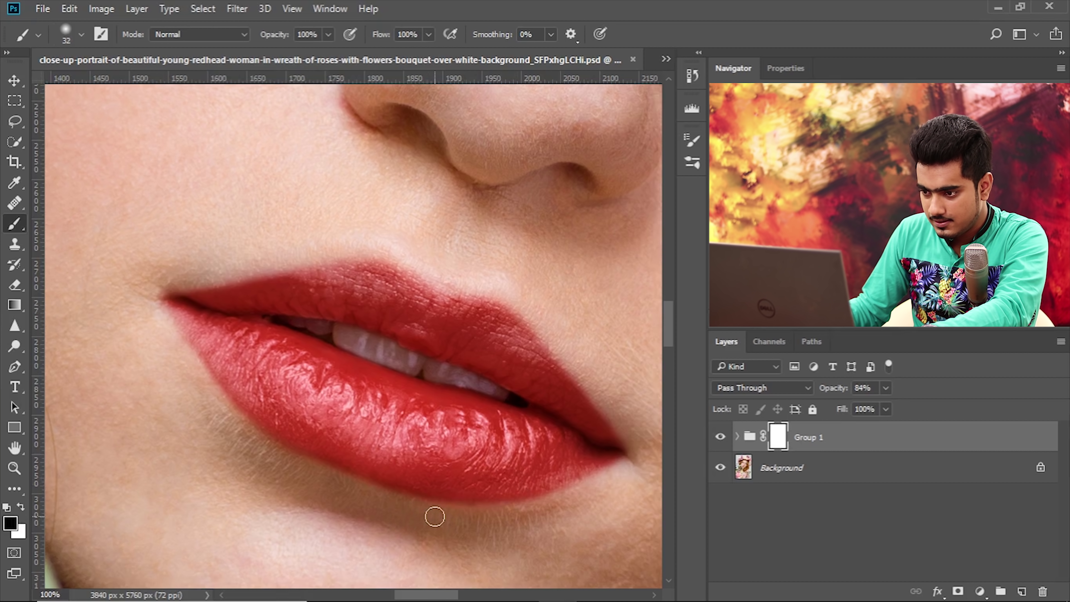
pyautogui.hotkey('ctrl', '-')
pyautogui.hotkey('ctrl', '-')
pyautogui.hotkey('ctrl', '-')
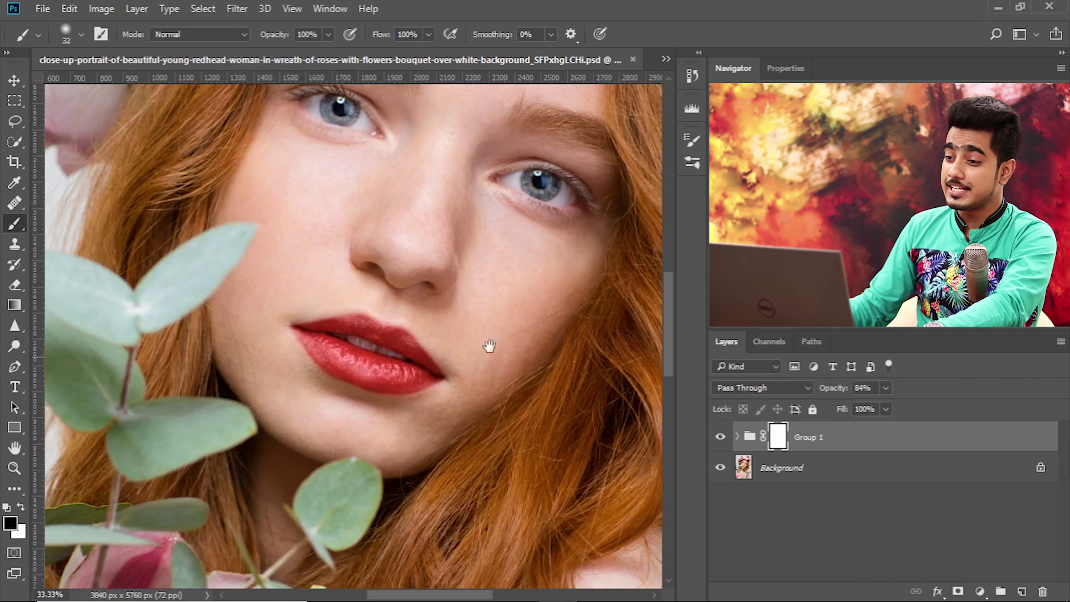
pyautogui.moveTo(486, 330); pyautogui.dragTo(483, 392)
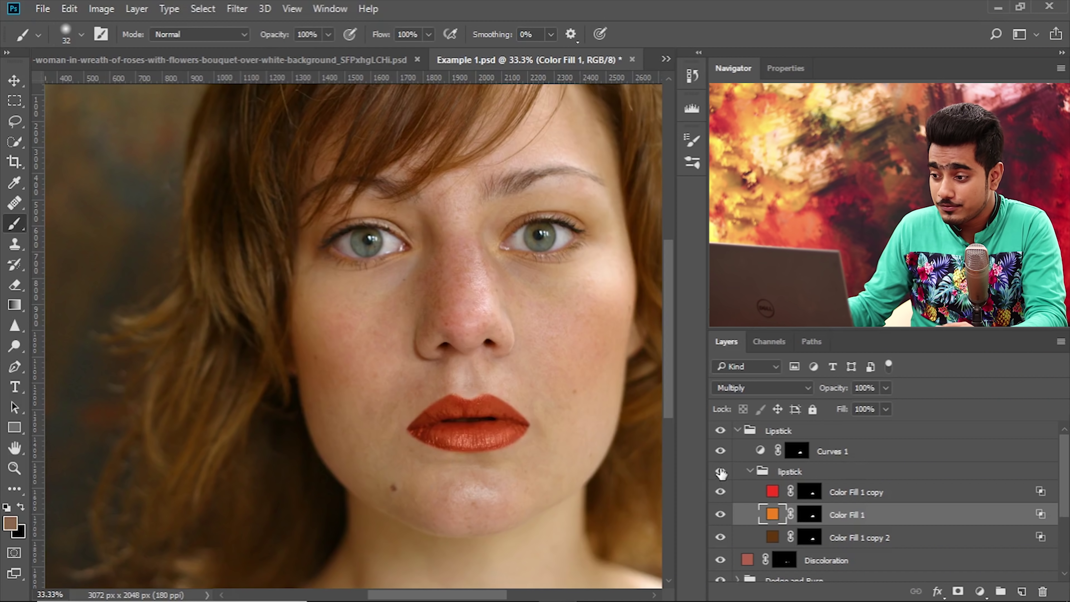
# Step: In Example 1.psd, compare the lips with the inner lipstick group hidden and shown, and inspect its three Color Fill layers
pyautogui.click(721, 471)
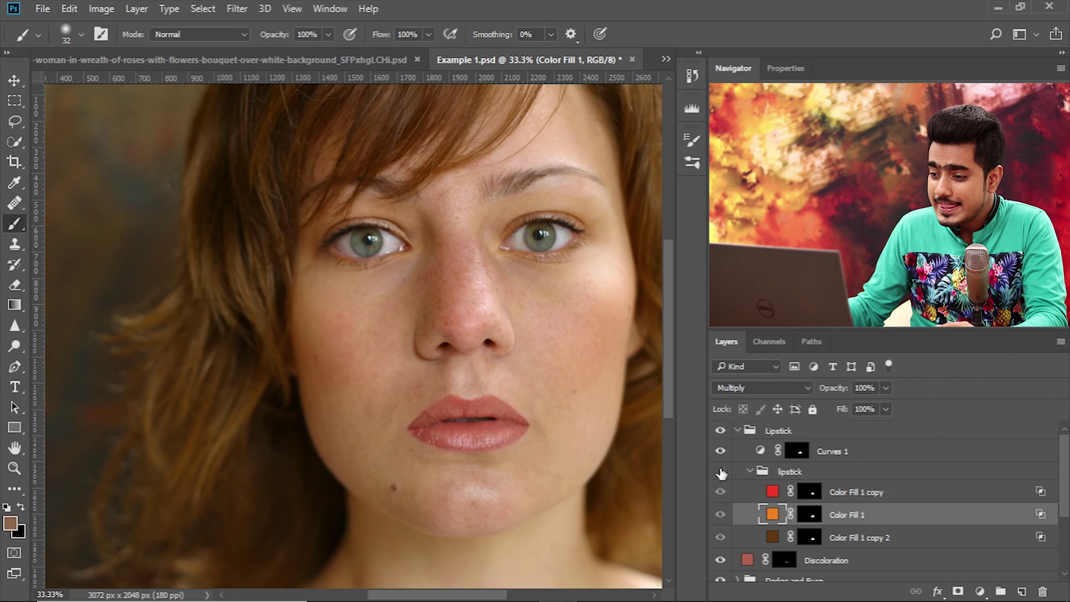
pyautogui.click(720, 472)
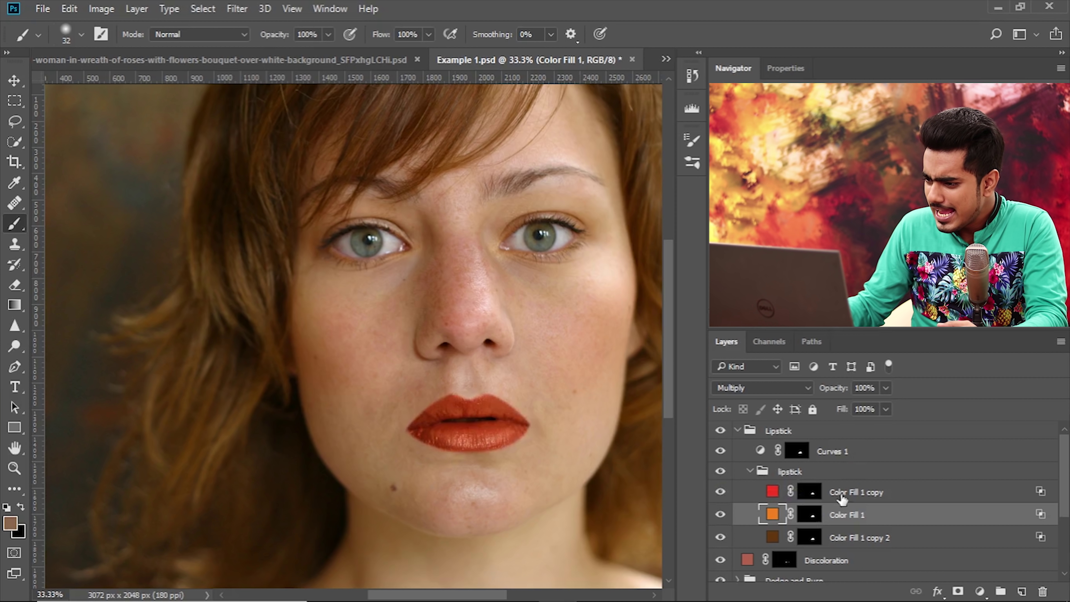
pyautogui.click(817, 493)
pyautogui.click(834, 519)
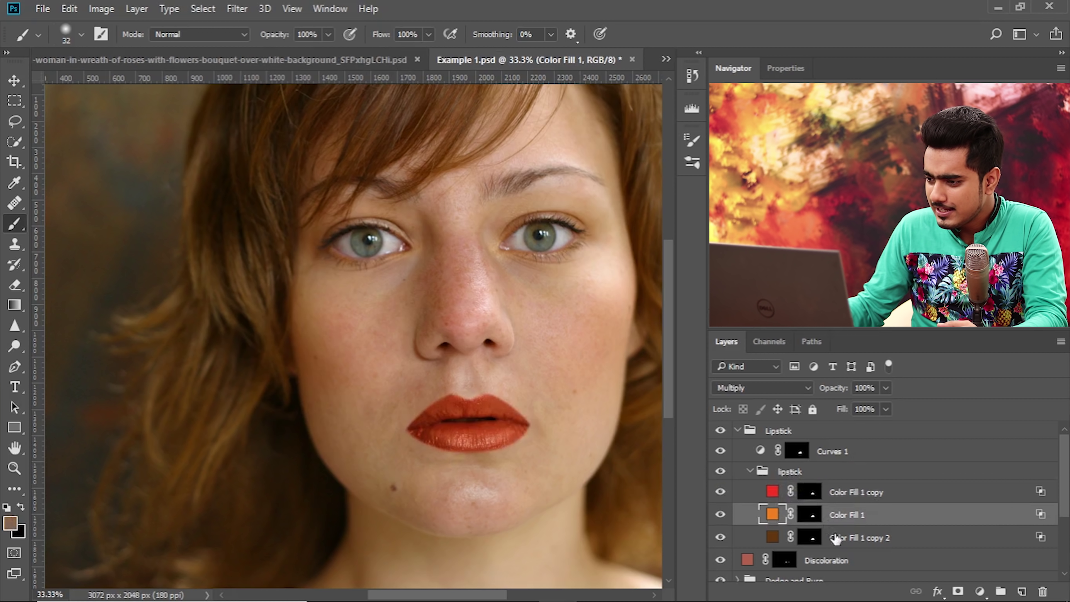
pyautogui.click(836, 540)
pyautogui.click(845, 517)
pyautogui.click(850, 493)
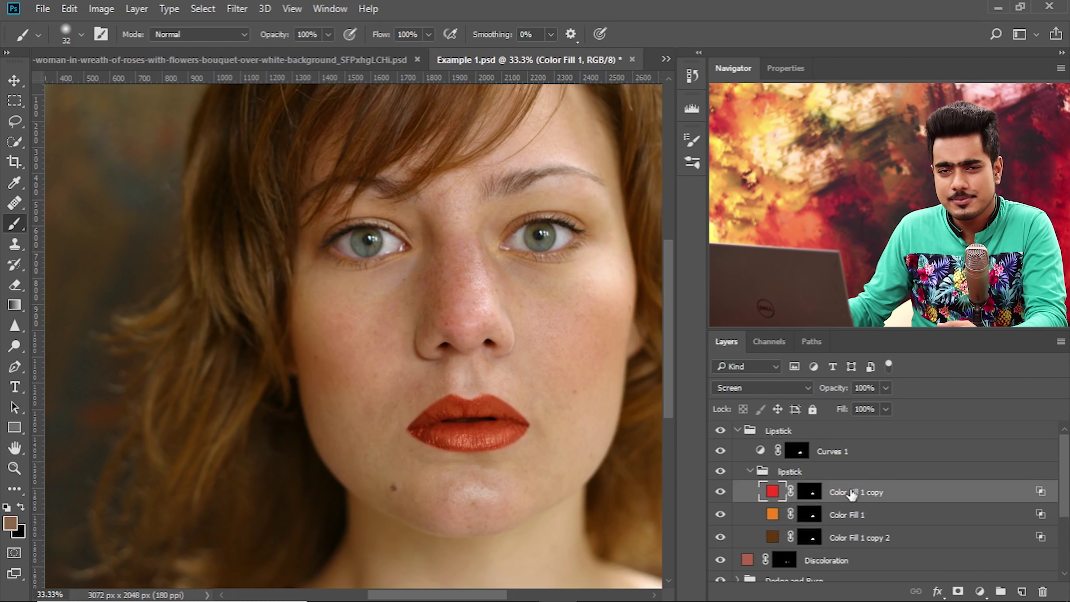
# Step: Hide all three Color Fill layers in the lipstick group to view the natural lips, and show them again
pyautogui.click(720, 492)
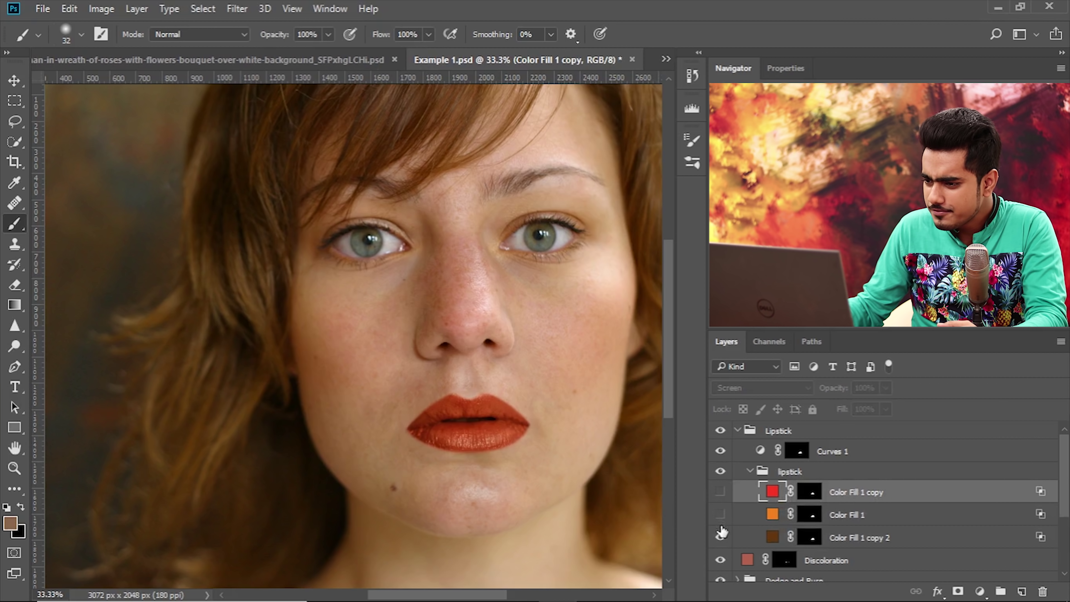
pyautogui.click(721, 536)
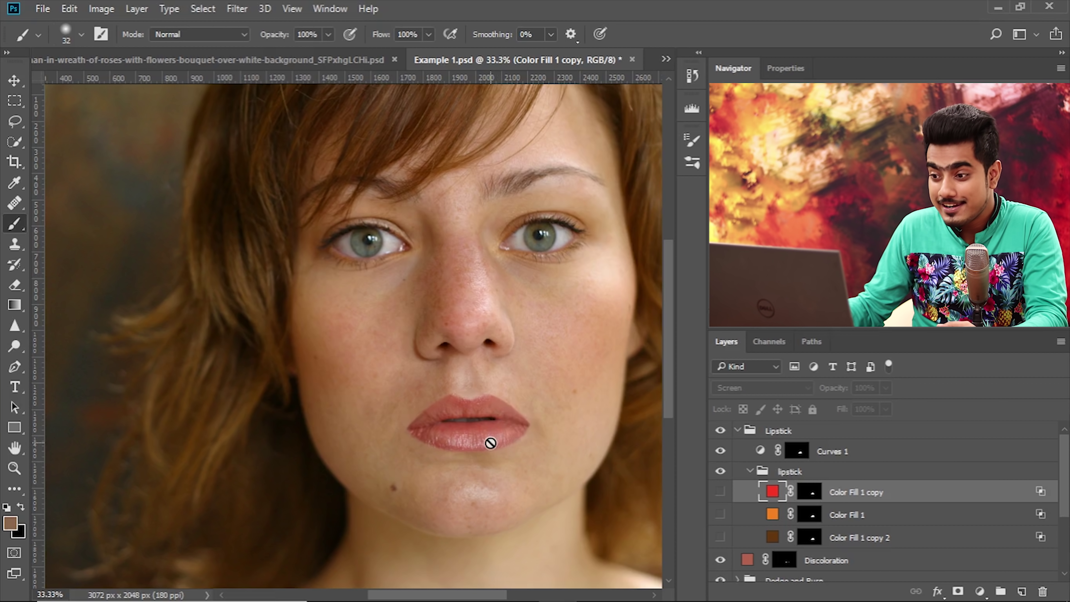
pyautogui.moveTo(719, 538); pyautogui.dragTo(721, 496)
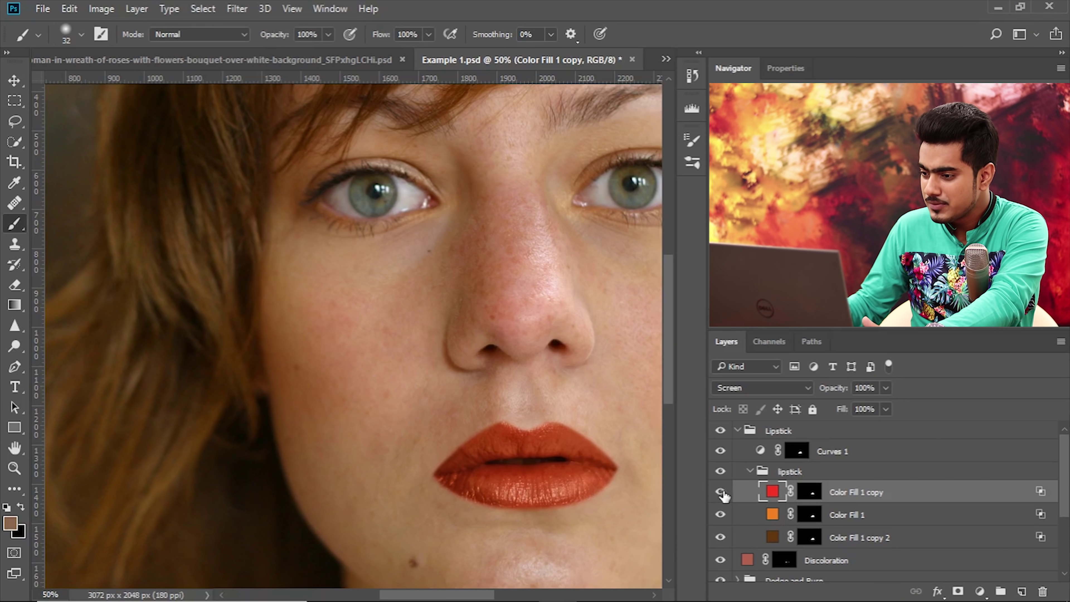
# Step: Hide Color Fill 1 copy and Color Fill 1 and restore them one by one to compare each layer's effect
pyautogui.click(721, 492)
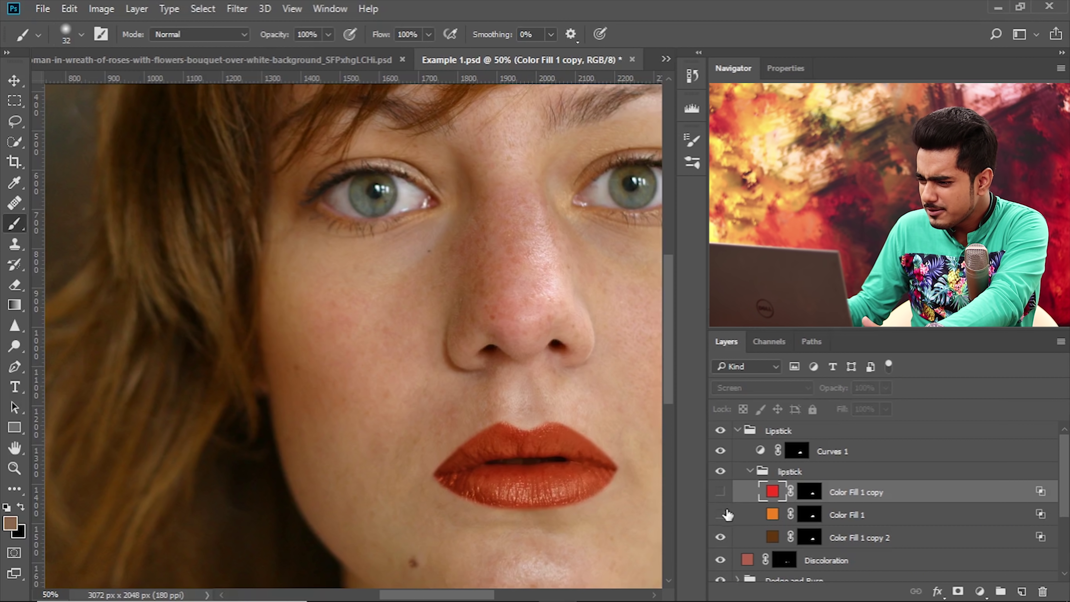
pyautogui.click(727, 515)
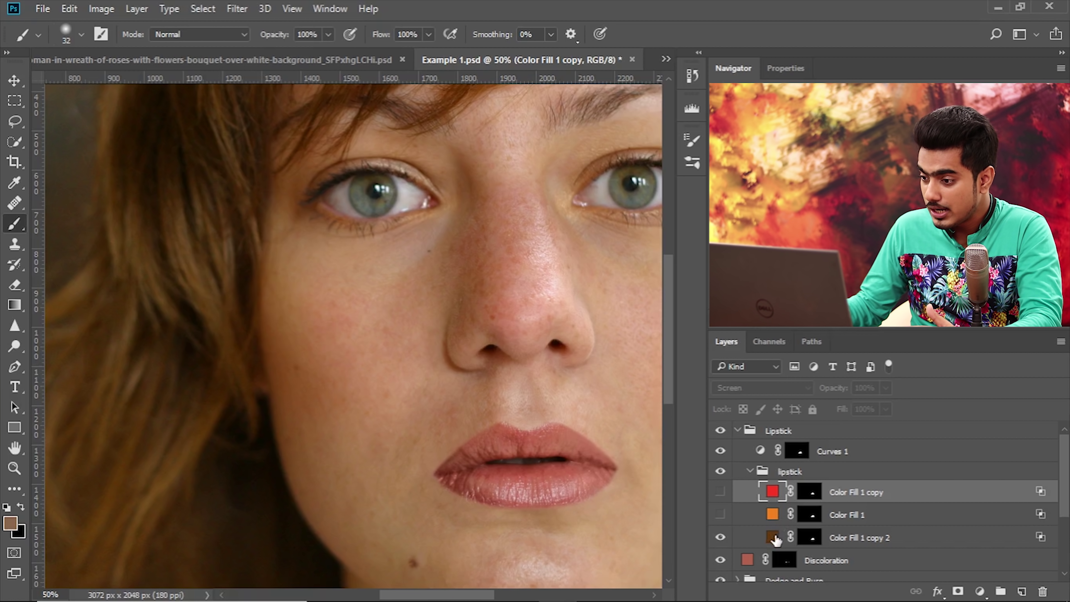
pyautogui.click(720, 514)
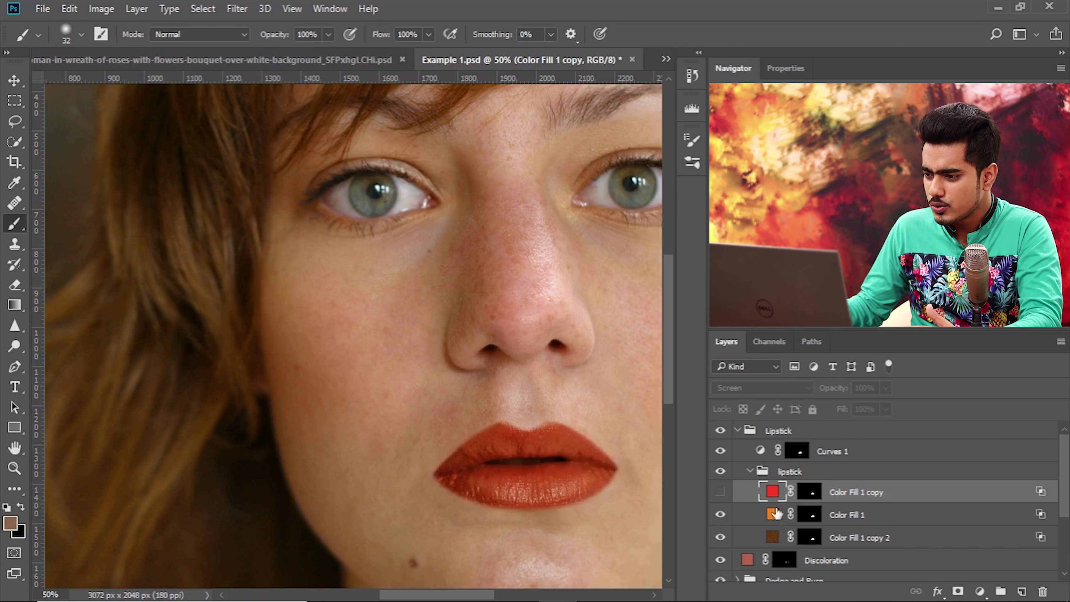
pyautogui.click(720, 492)
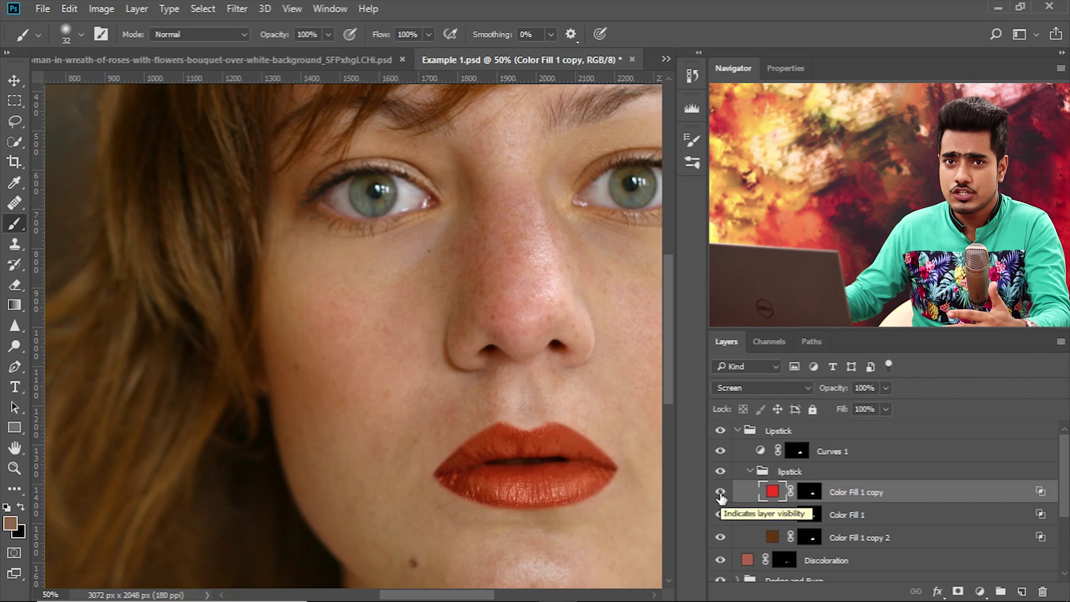
pyautogui.doubleClick(773, 498)
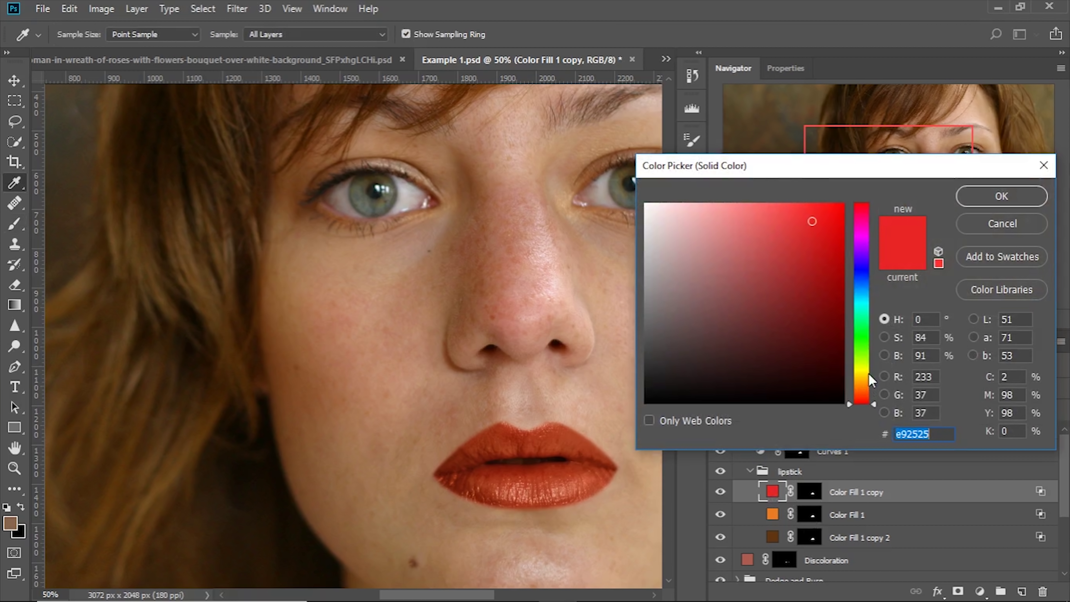
pyautogui.moveTo(812, 310); pyautogui.dragTo(815, 294)
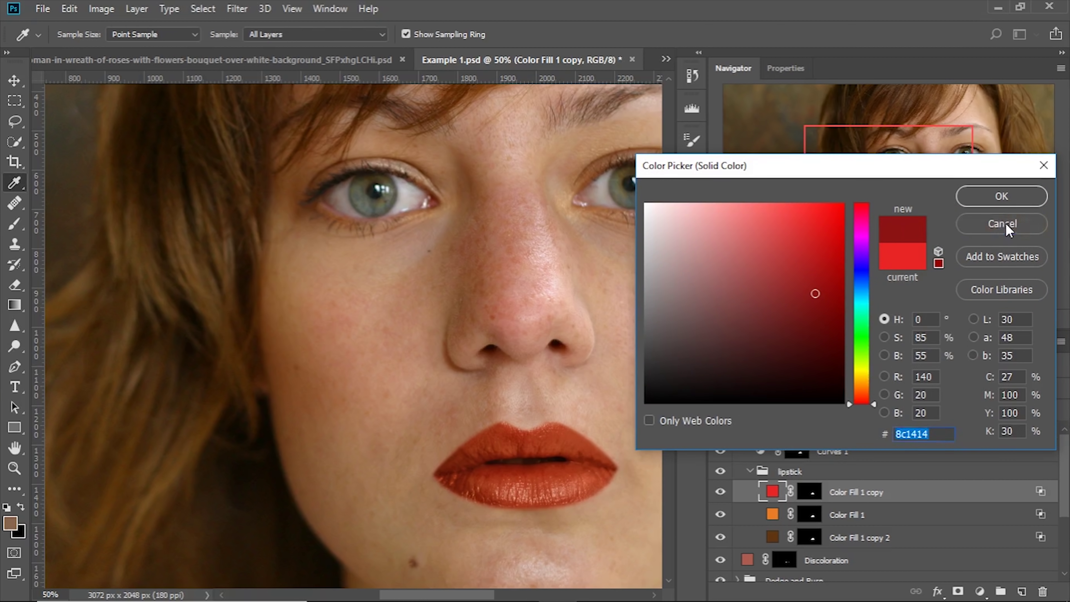
pyautogui.click(1006, 225)
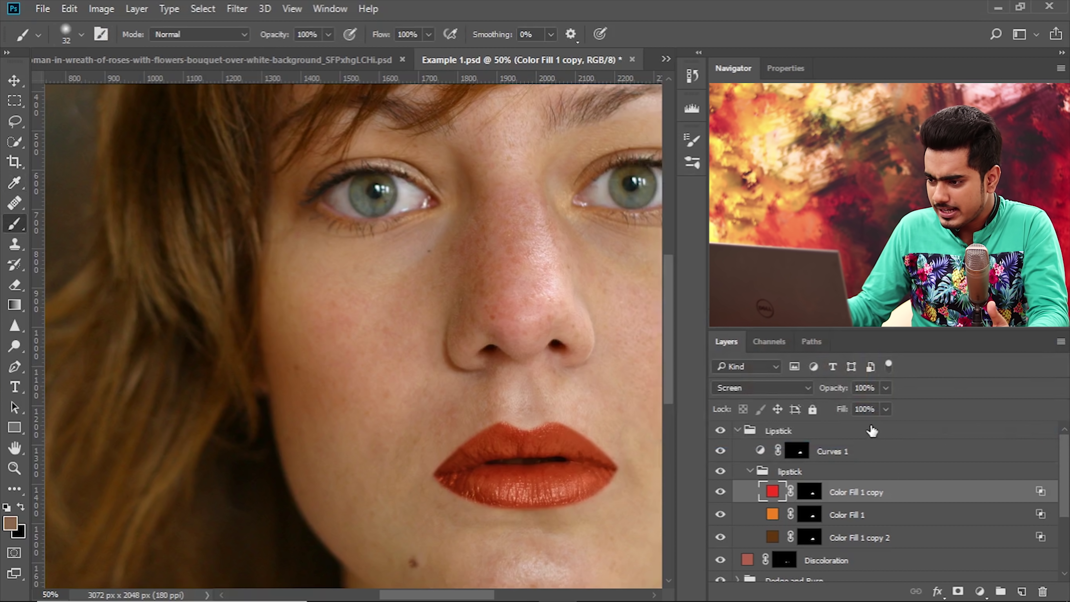
# Step: Toggle the visibility of Color Fill 1 copy, Color Fill 1 and Color Fill 1 copy 2 to compare their effect on the lips
pyautogui.click(720, 491)
pyautogui.click(722, 515)
pyautogui.click(721, 515)
pyautogui.click(720, 491)
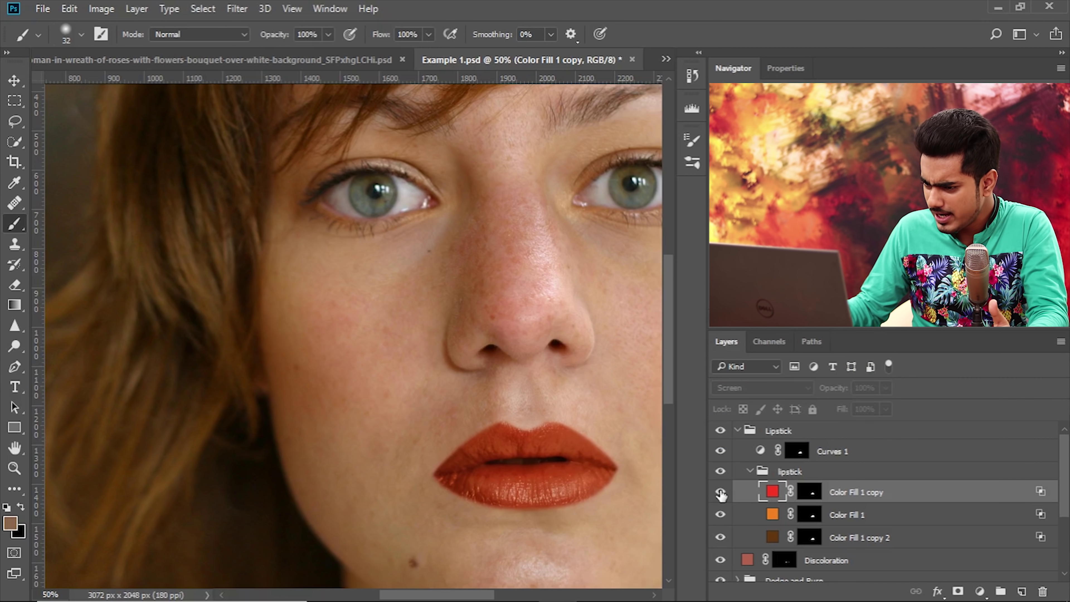
pyautogui.click(720, 537)
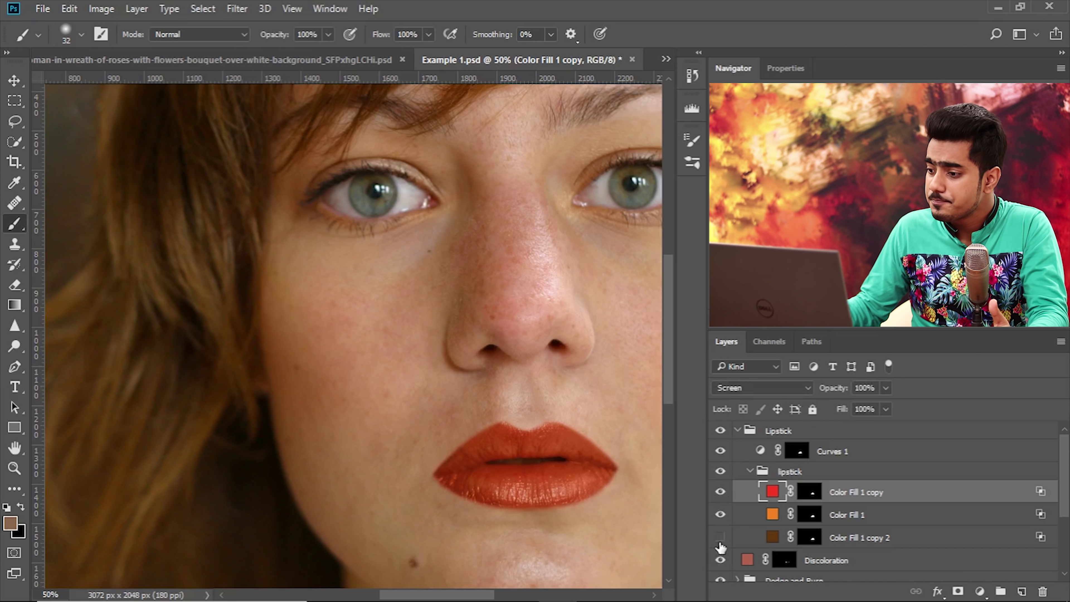
pyautogui.click(721, 544)
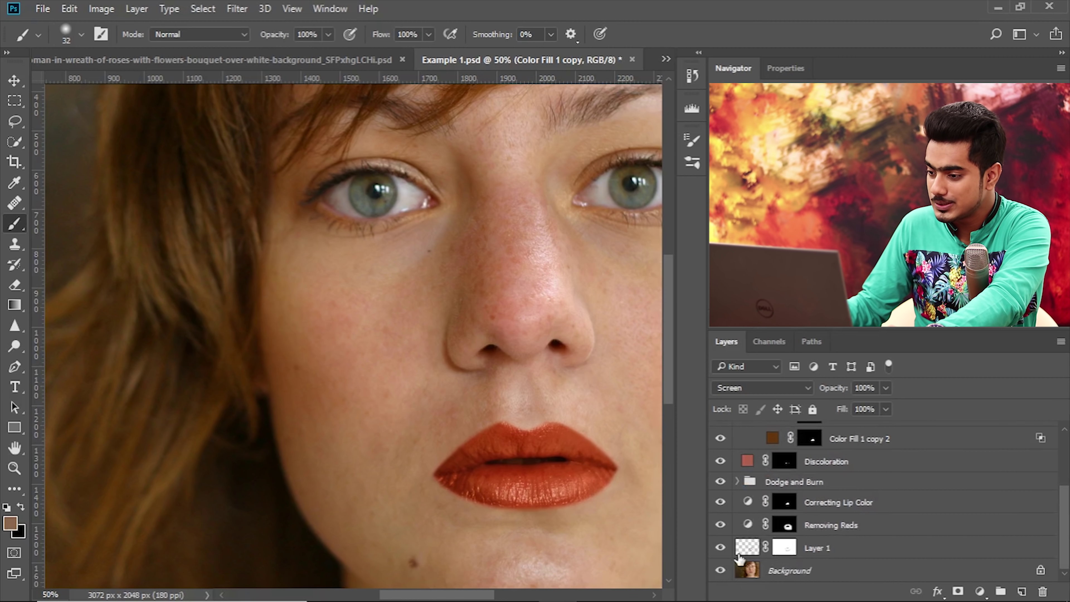
# Step: Compare the retouched lips with the original by showing only the Background, and with the inner lipstick group hidden and shown again
pyautogui.keyDown('alt'); pyautogui.click(720, 571); pyautogui.keyUp('alt')
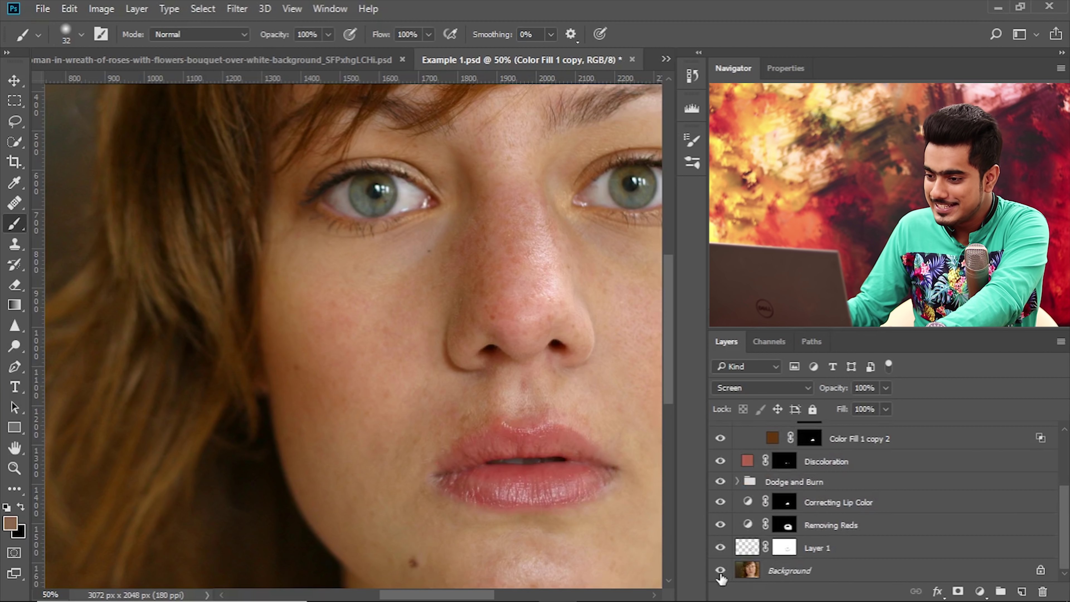
pyautogui.scroll(3, 726, 560)
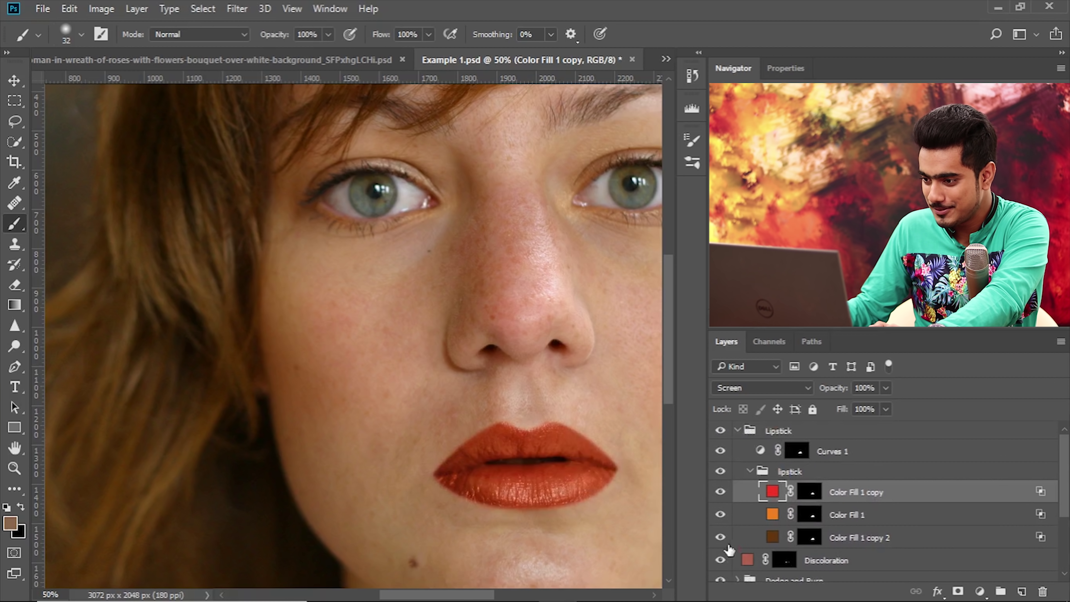
pyautogui.click(720, 472)
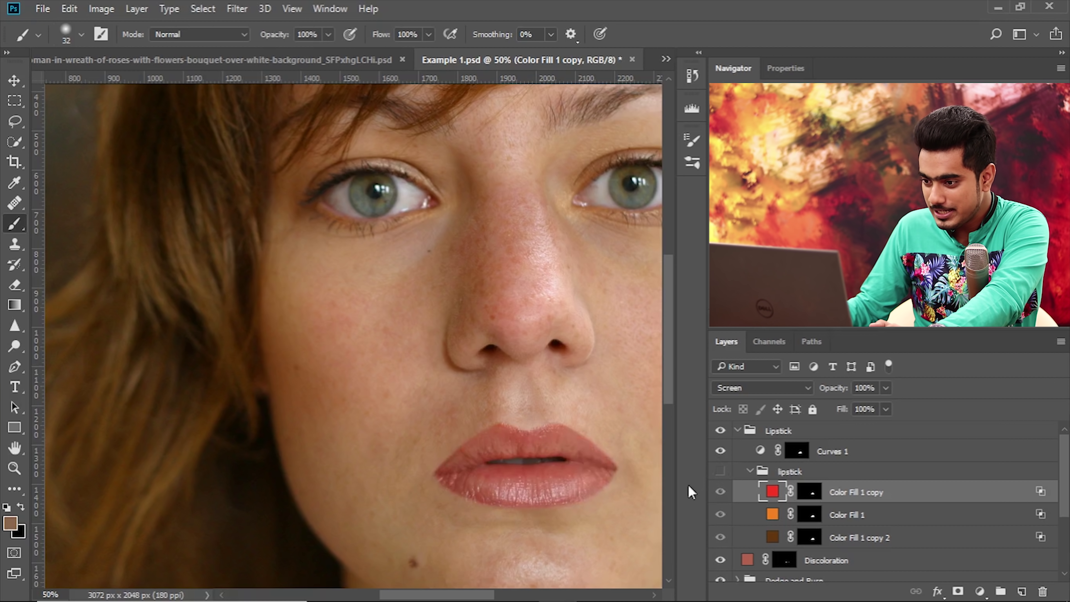
pyautogui.click(721, 472)
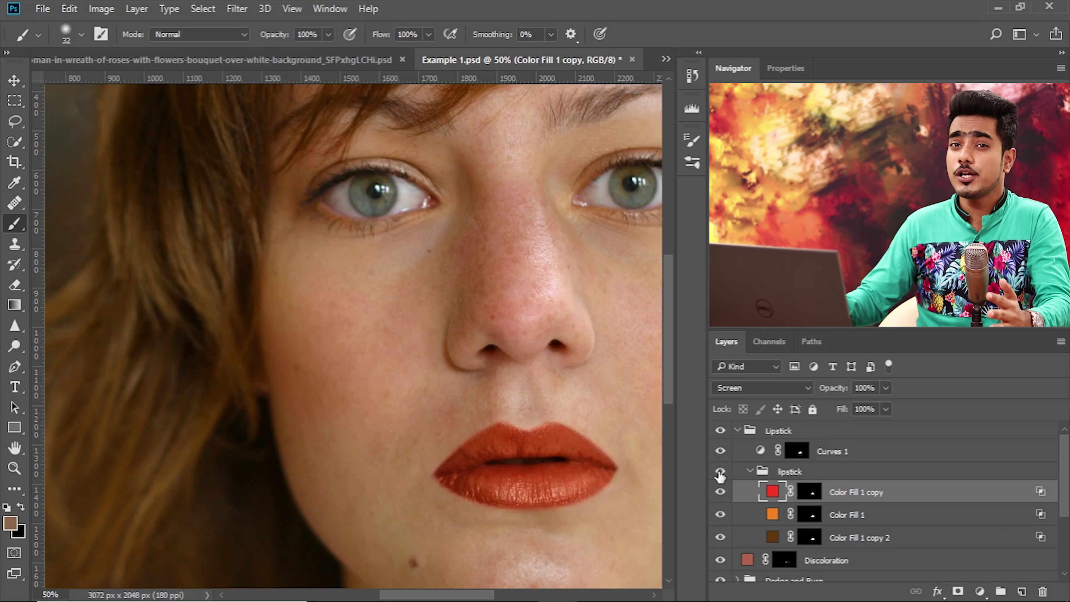